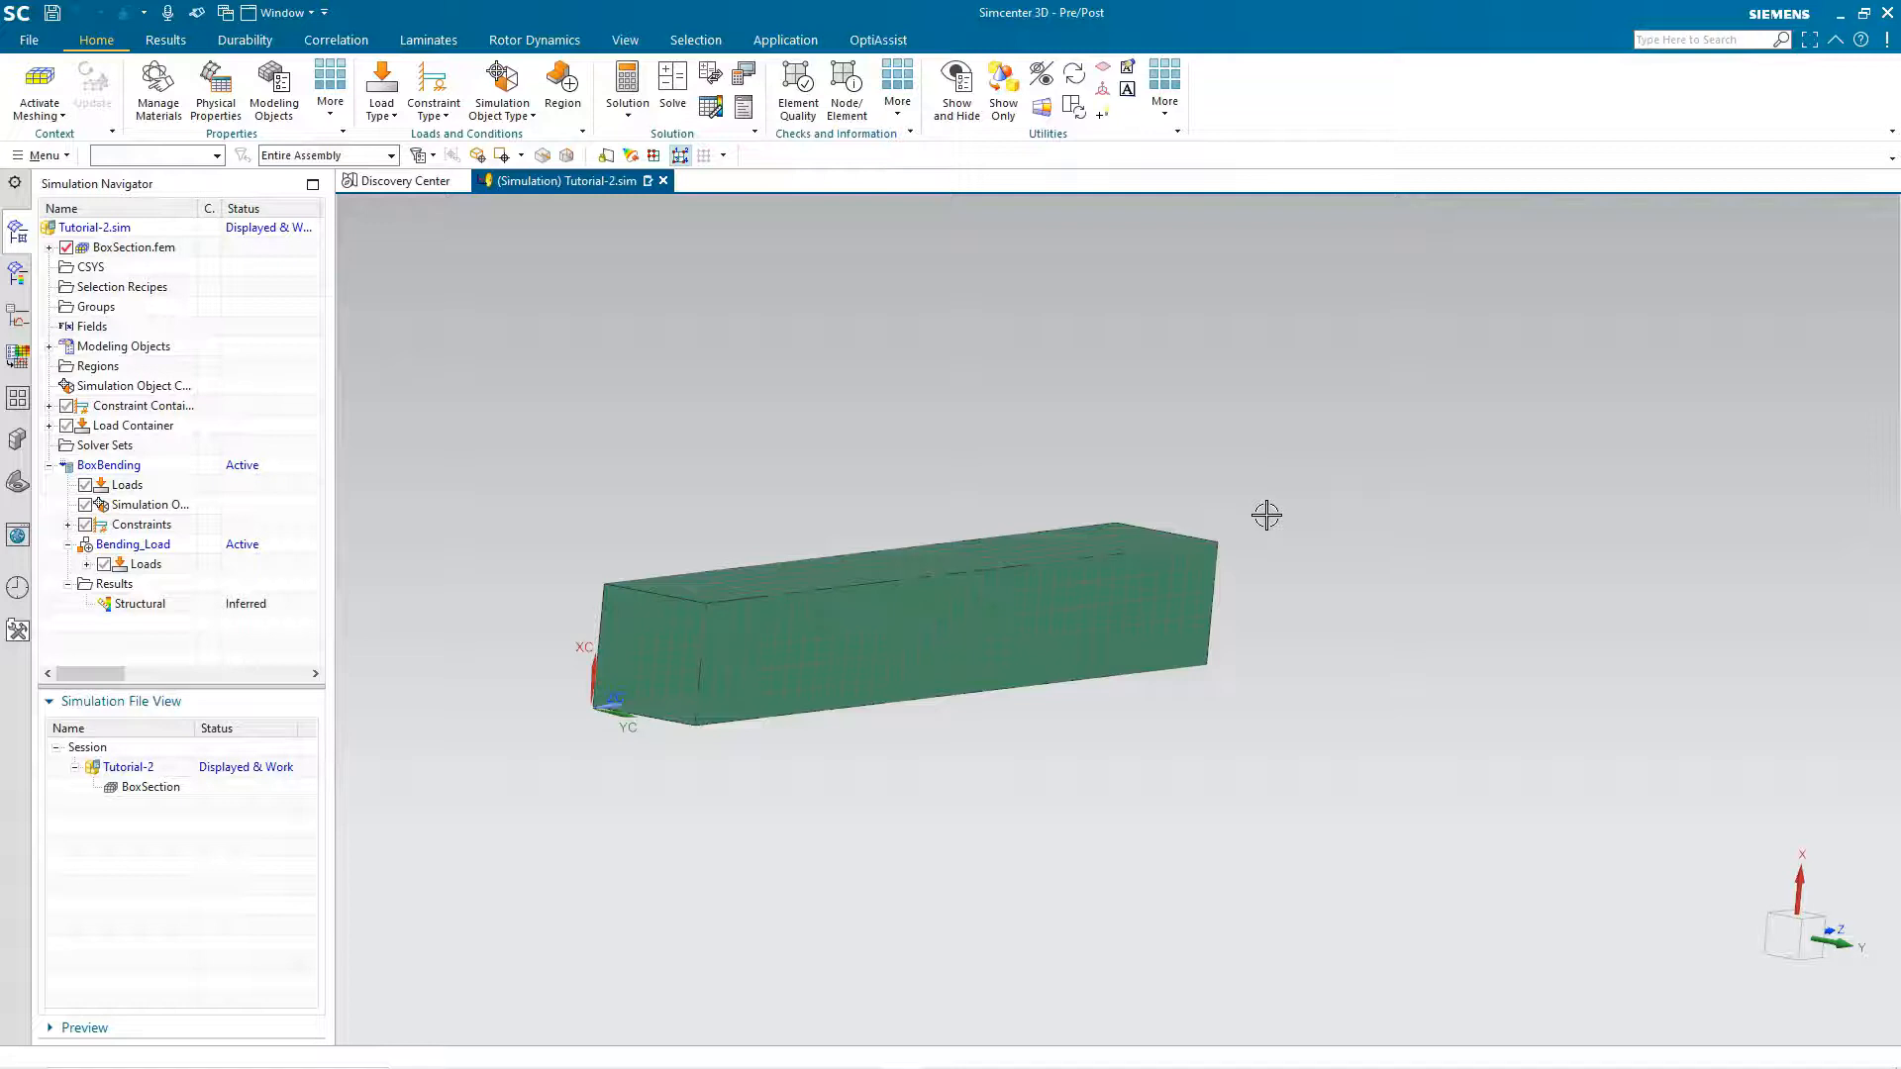
# - Solve the BoxBending solution through OptiAssist and close the solver's information report
pyautogui.moveTo(1267, 515)
pyautogui.mouseDown(button='middle')
pyautogui.moveTo(1315, 517)
pyautogui.moveTo(1287, 510)
pyautogui.mouseUp(button='middle')
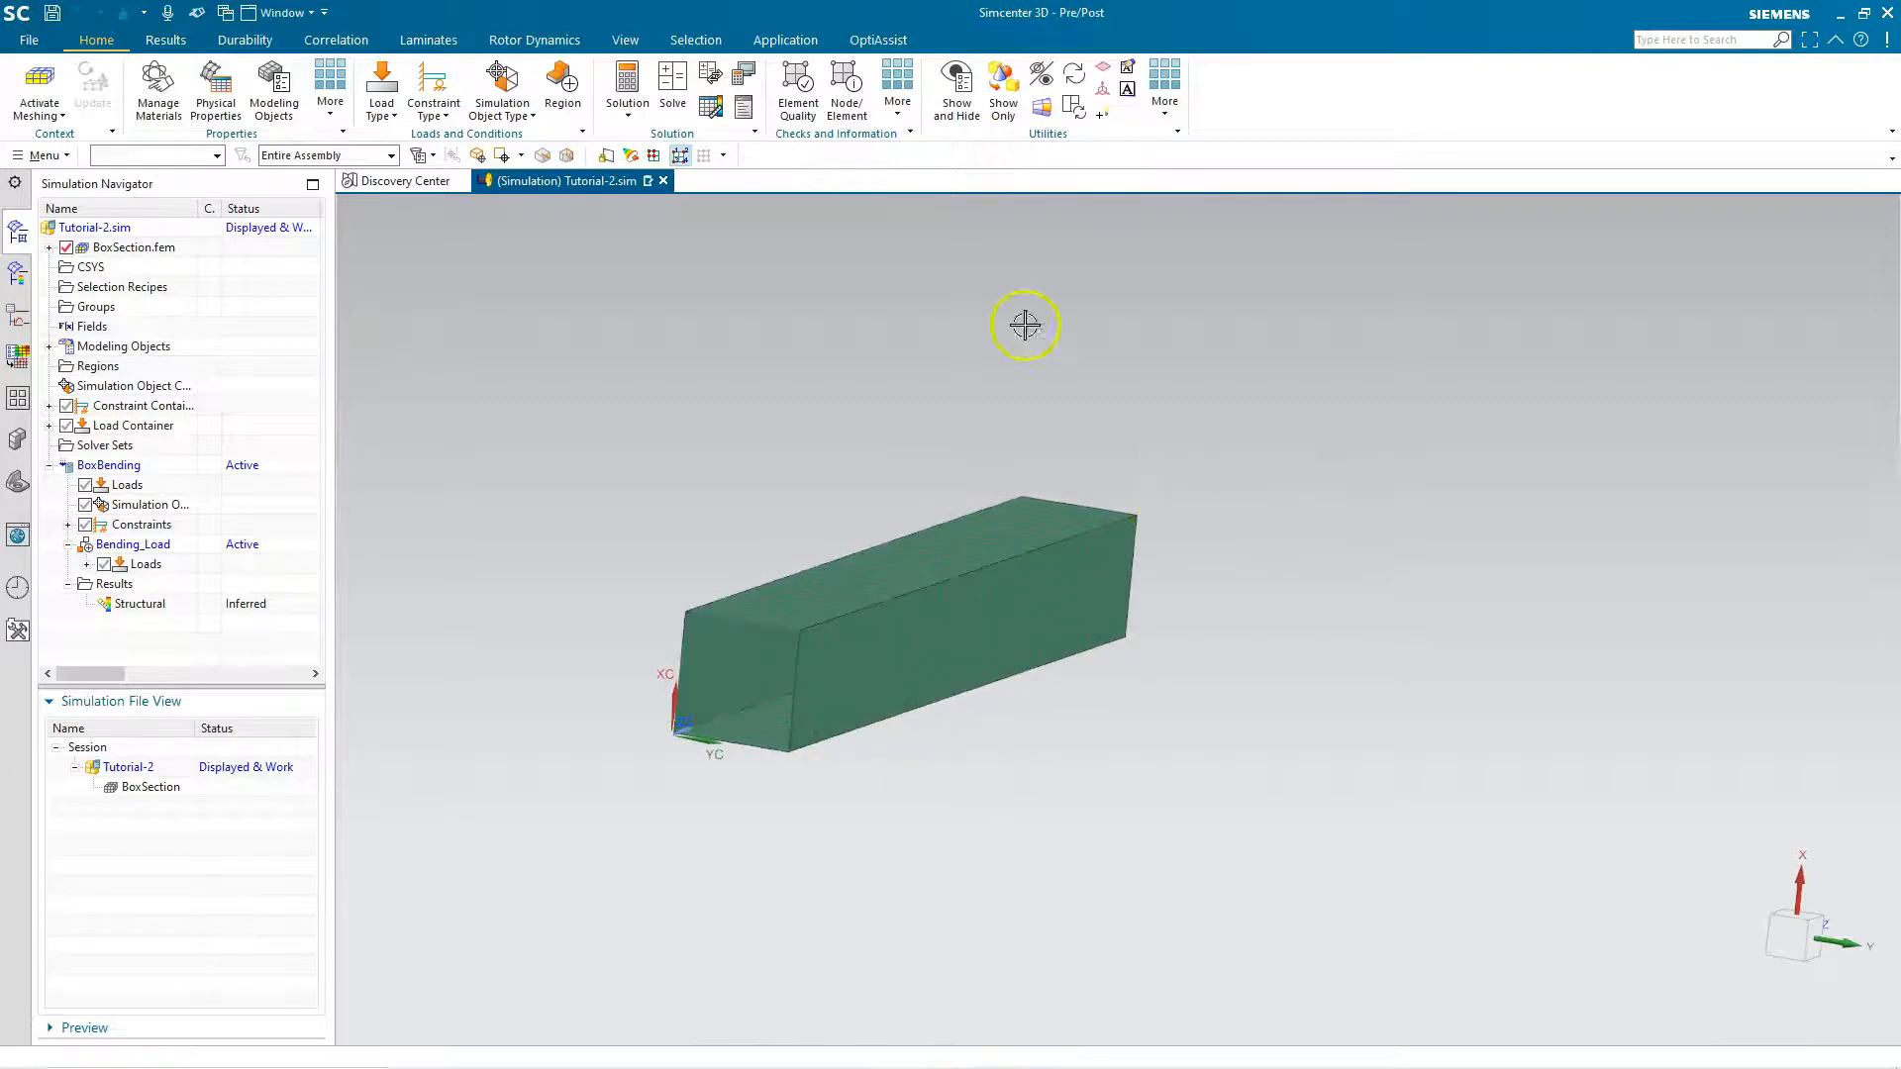
pyautogui.click(878, 40)
pyautogui.click(492, 86)
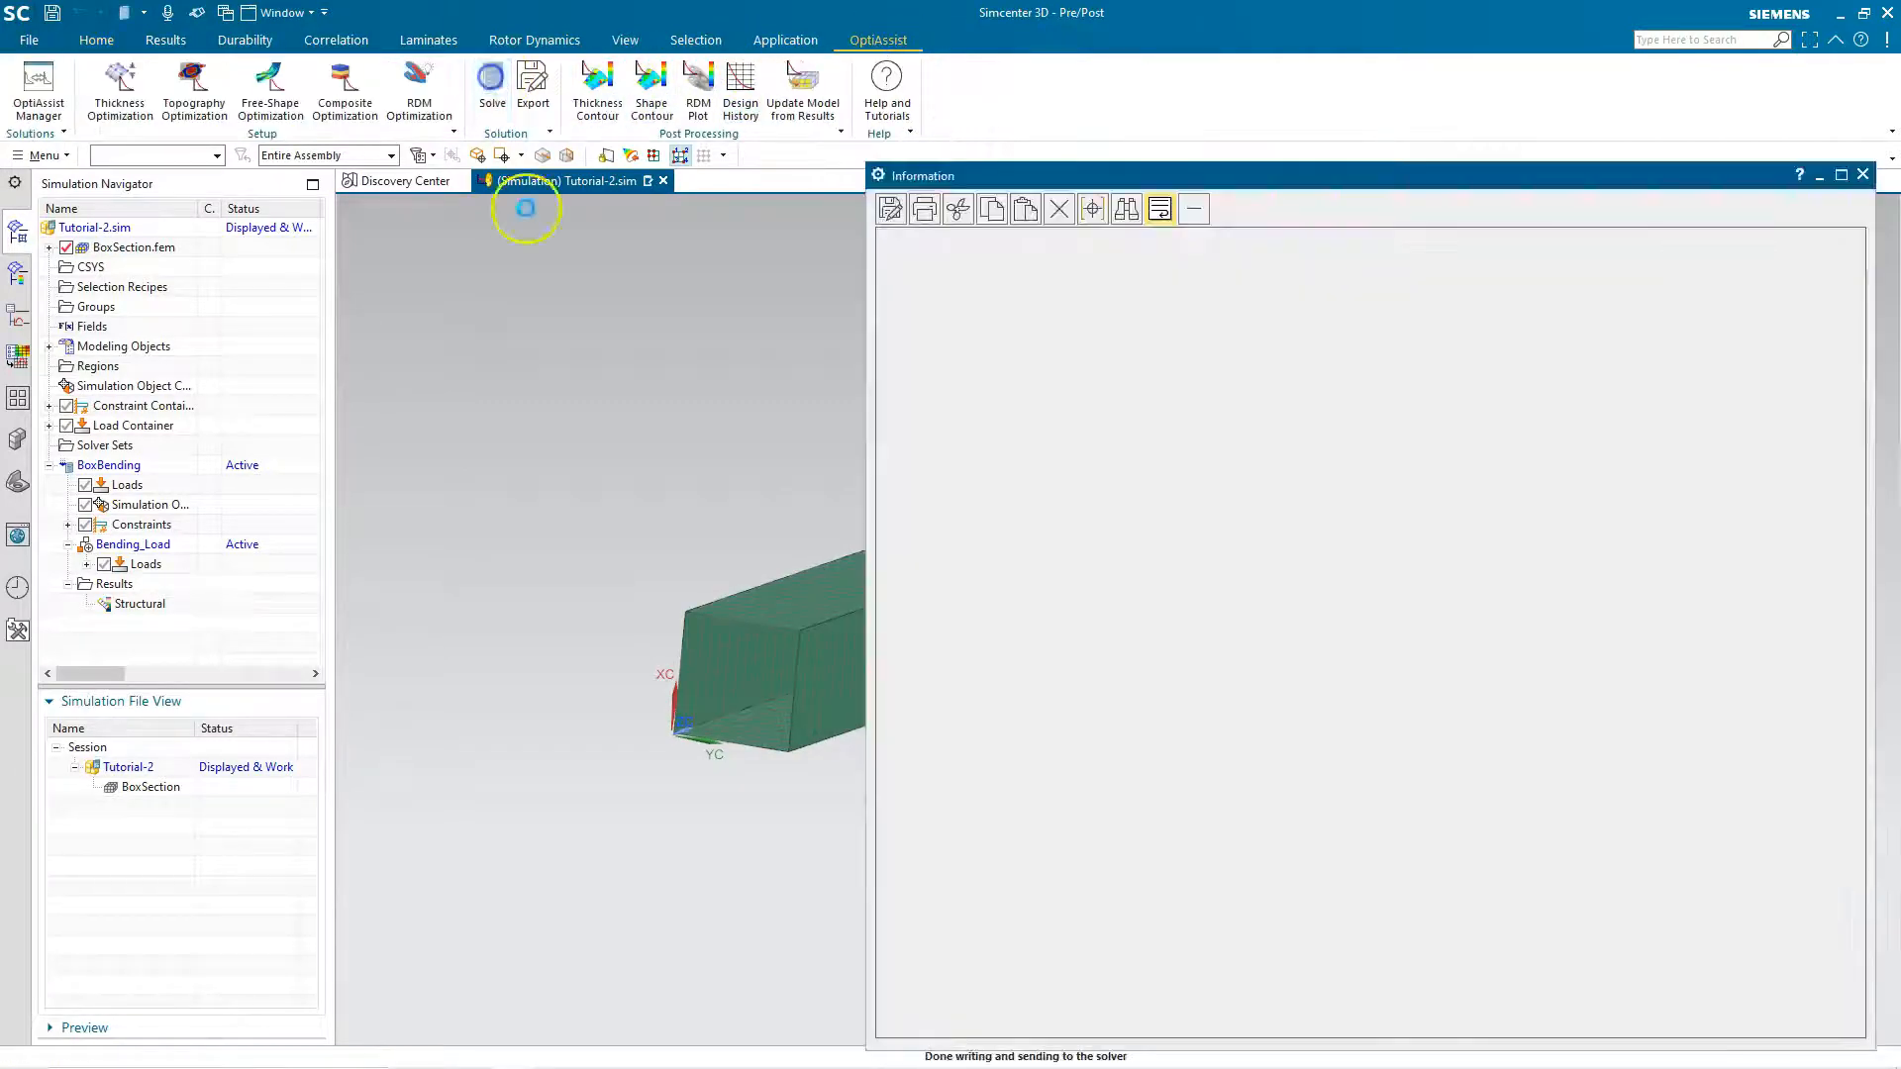
pyautogui.click(991, 553)
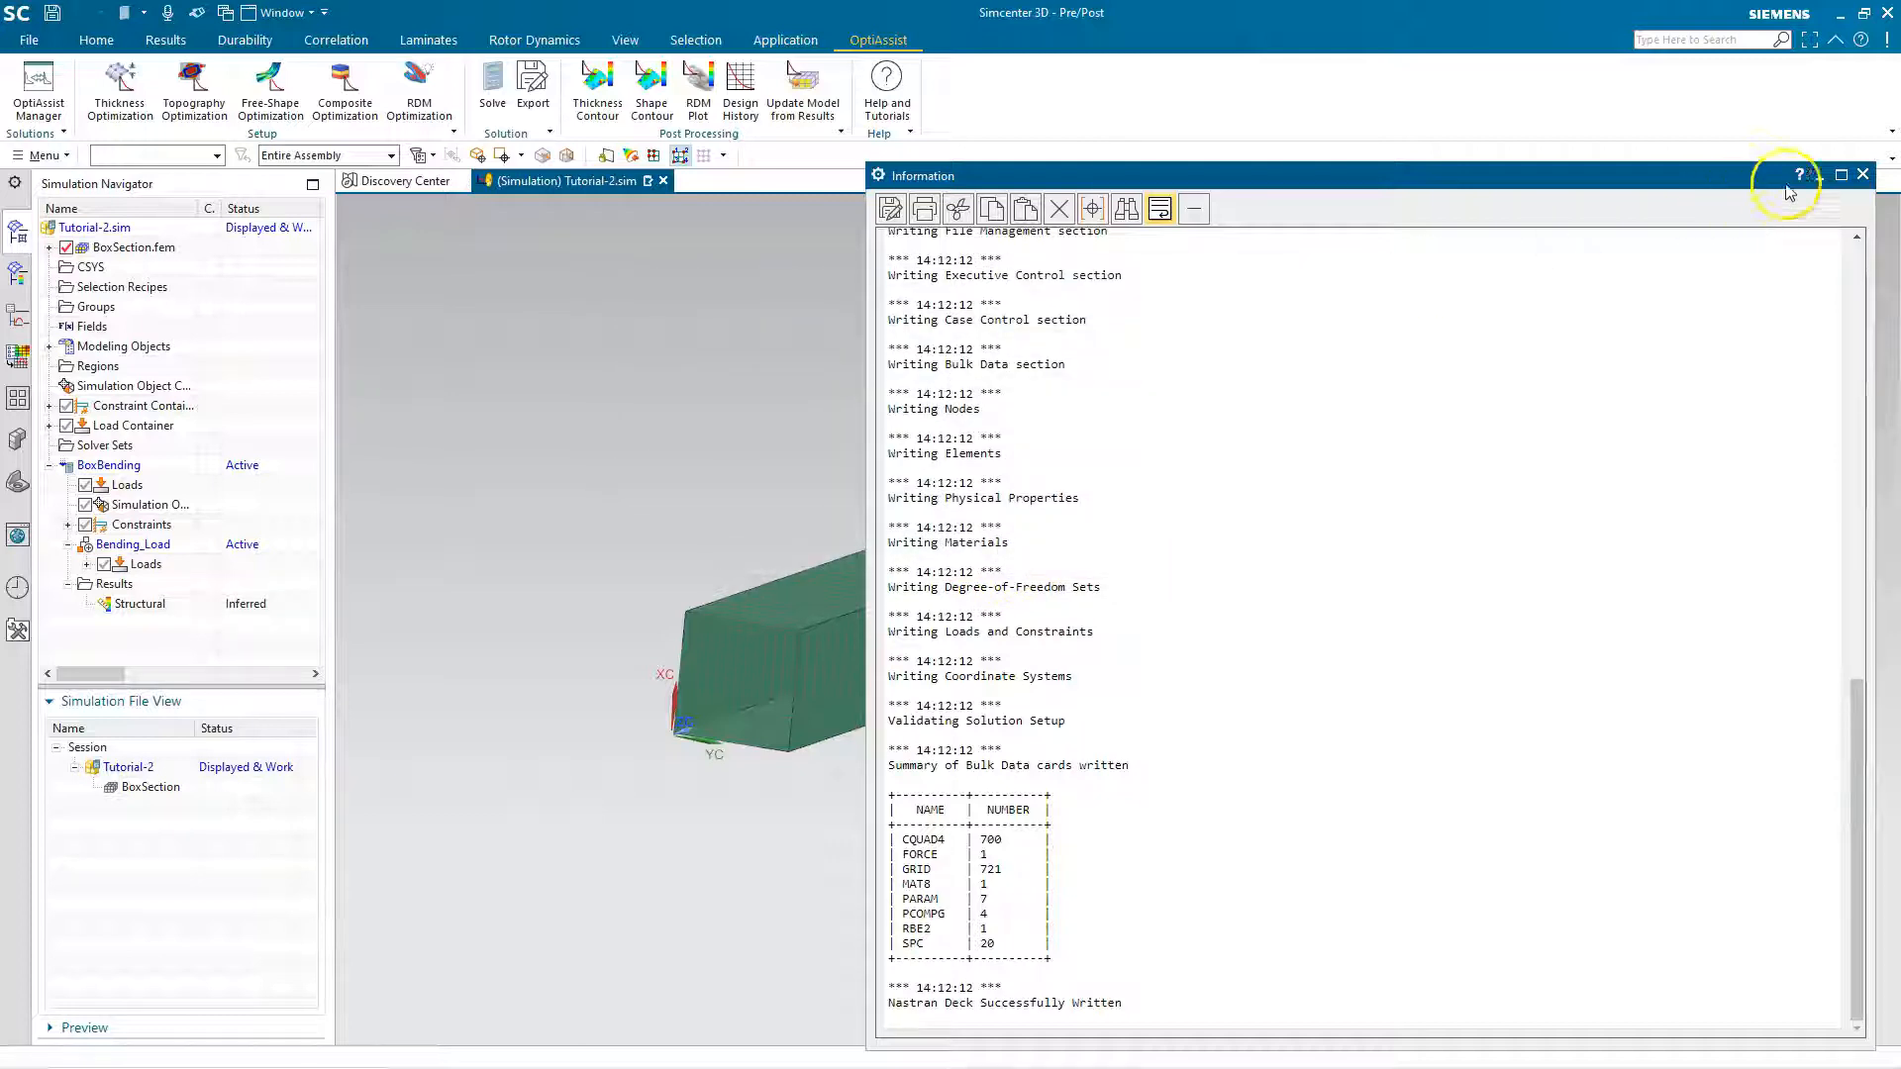
pyautogui.click(1862, 174)
# - Open the structural results and examine the nodal displacement magnitude contour on the deformed box section
pyautogui.doubleClick(151, 612)
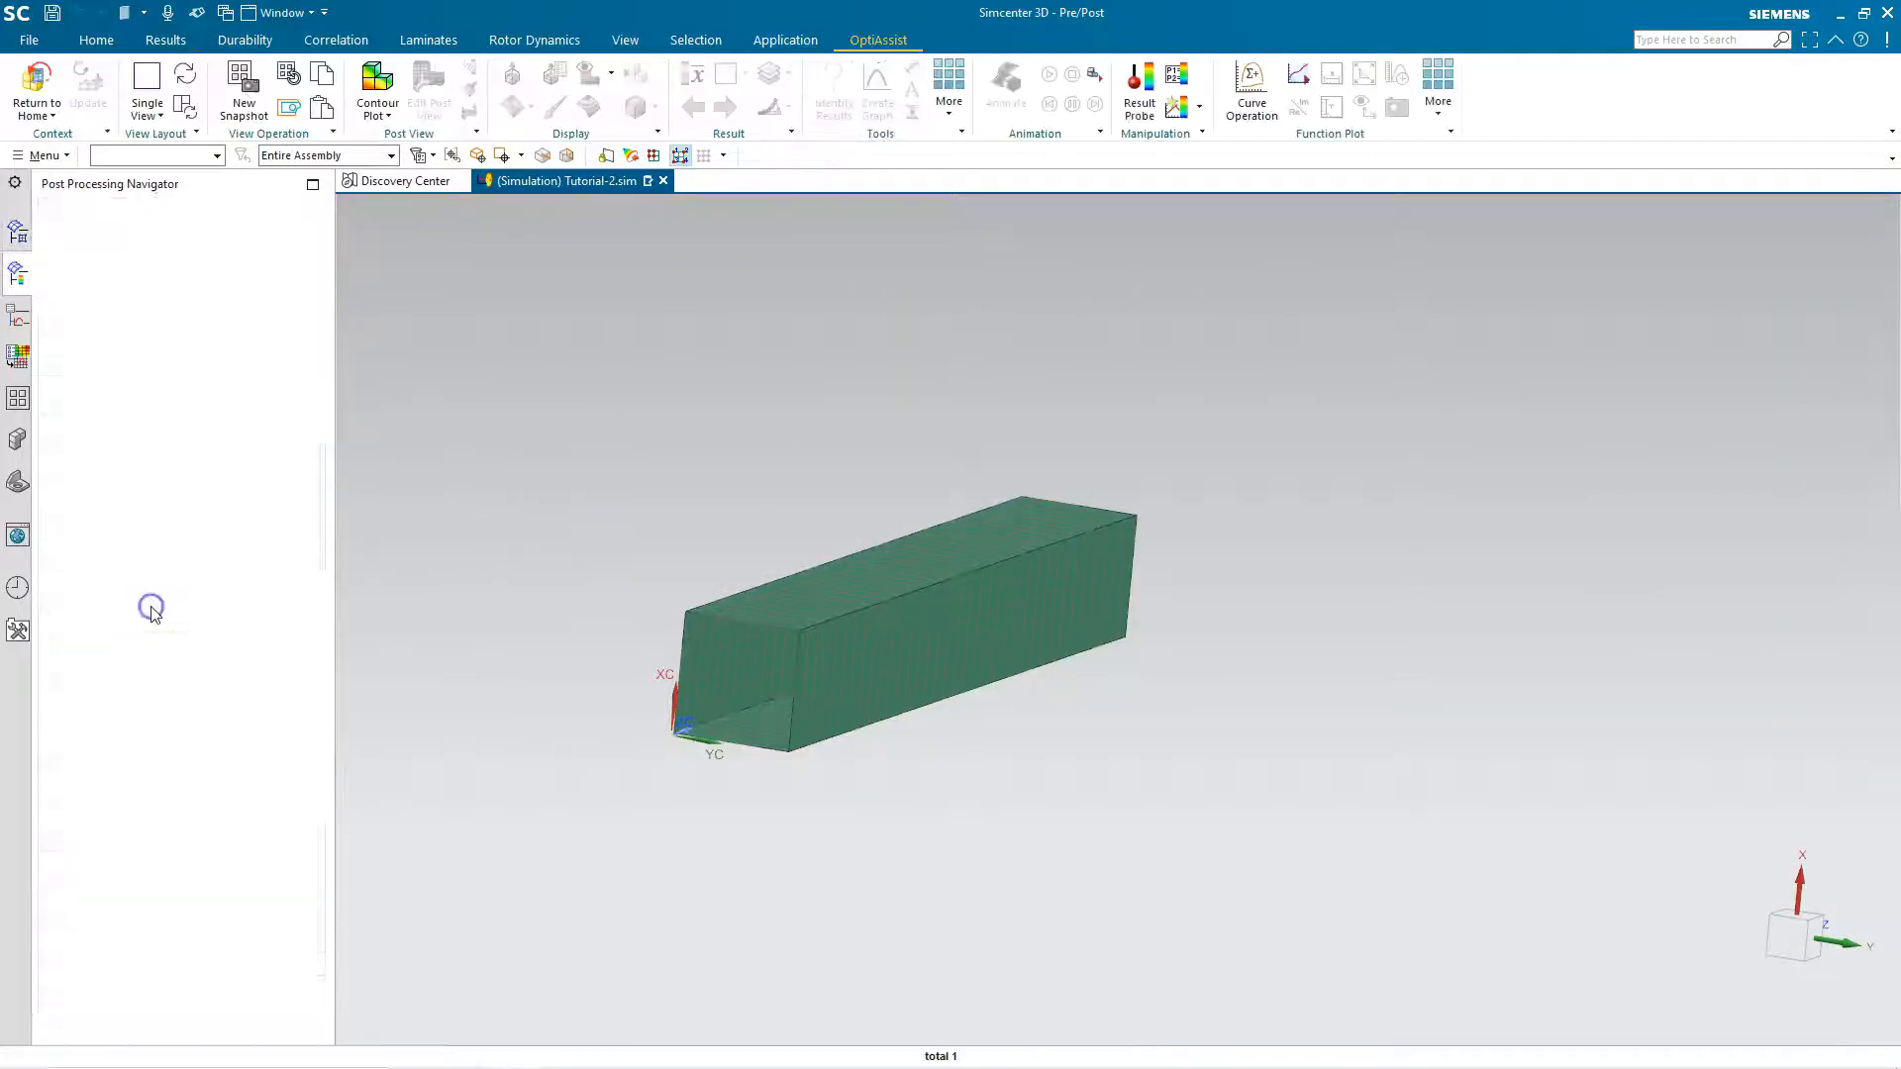
pyautogui.click(71, 267)
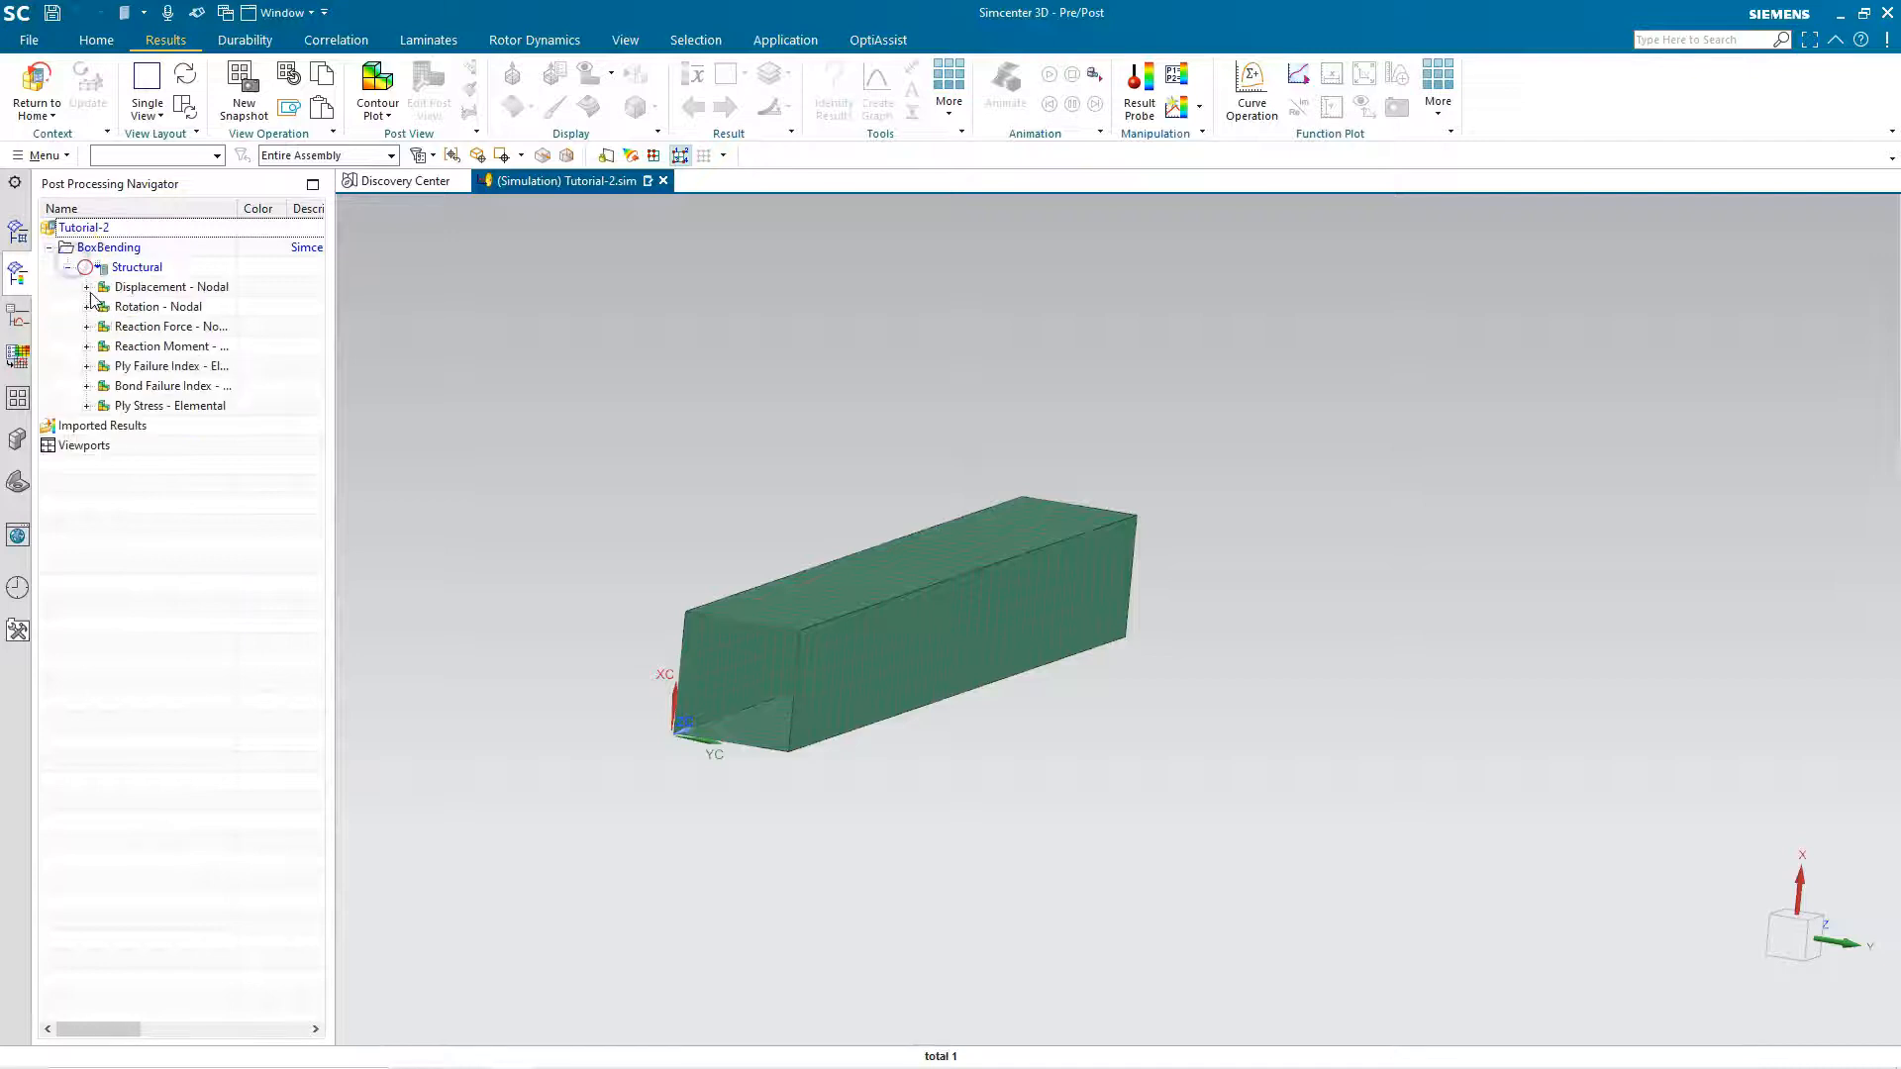
pyautogui.click(86, 287)
pyautogui.doubleClick(148, 365)
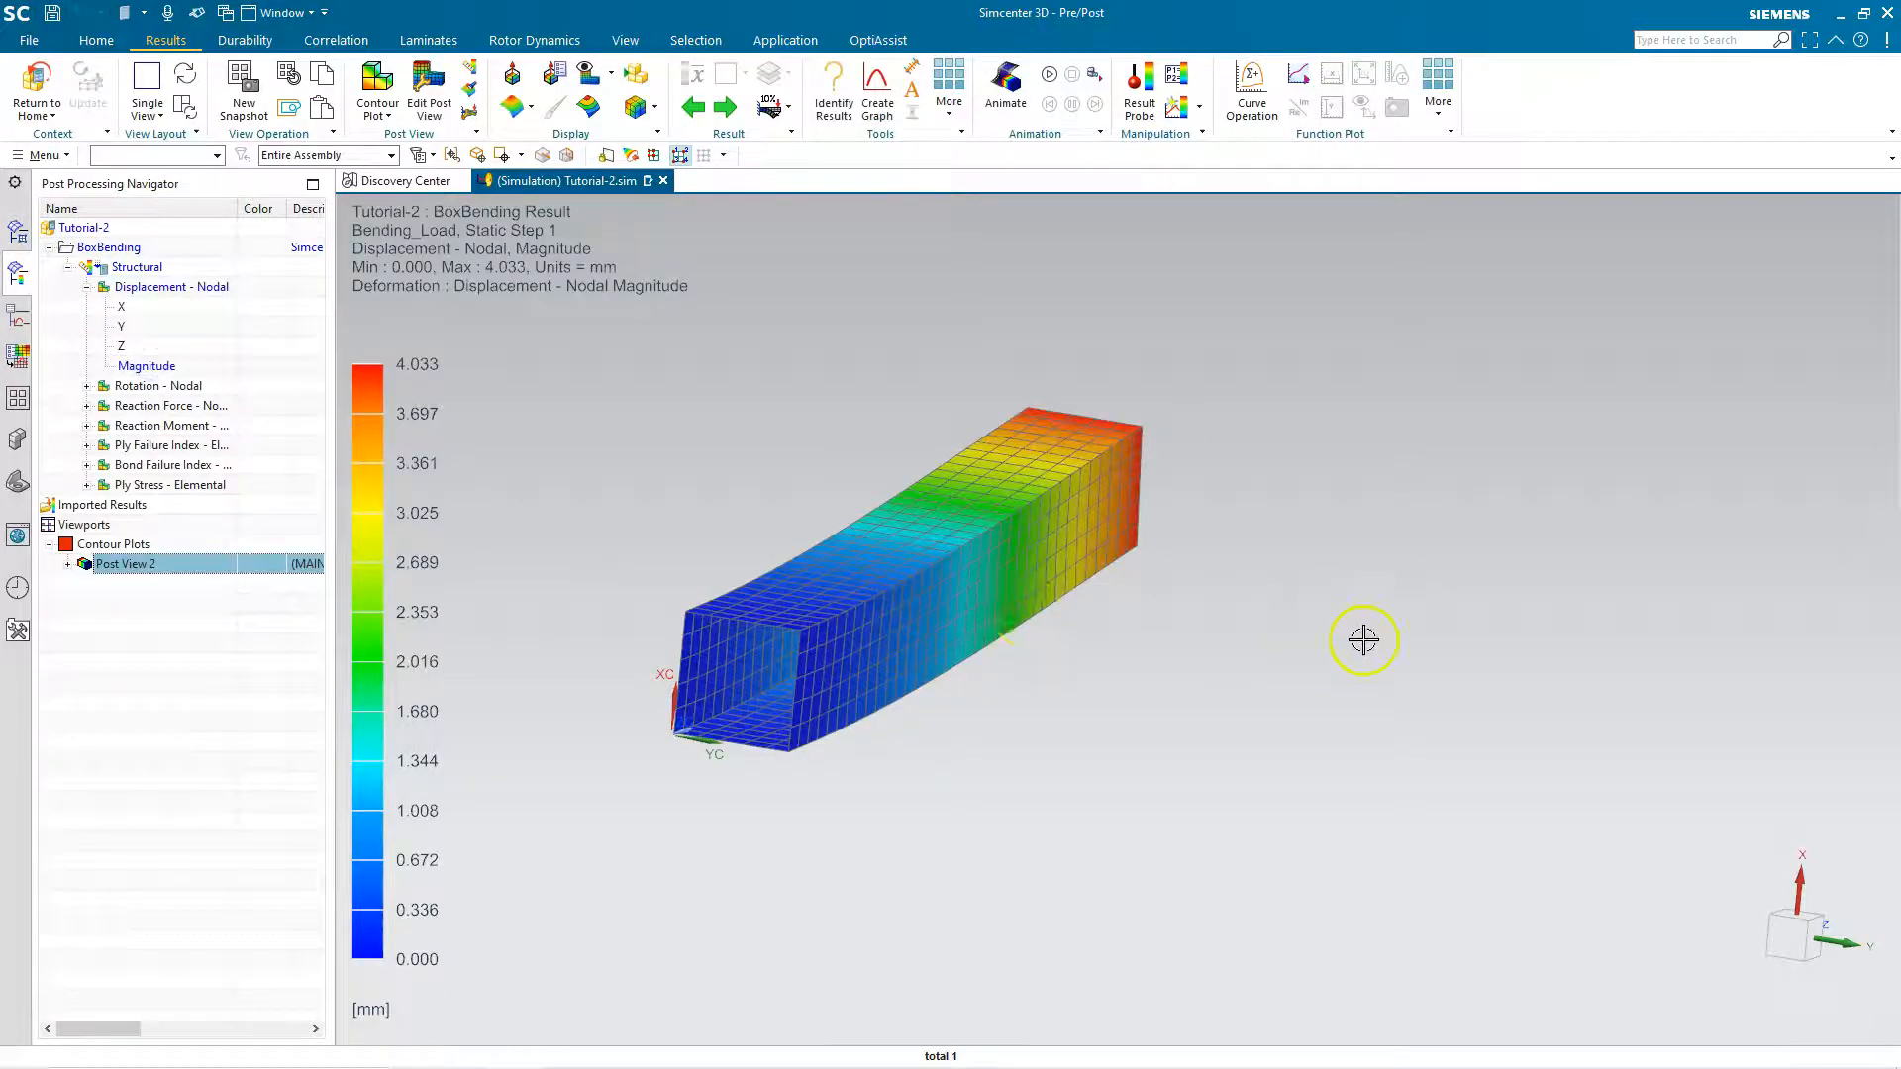
pyautogui.moveTo(1231, 640); pyautogui.dragTo(1002, 531, button='middle')
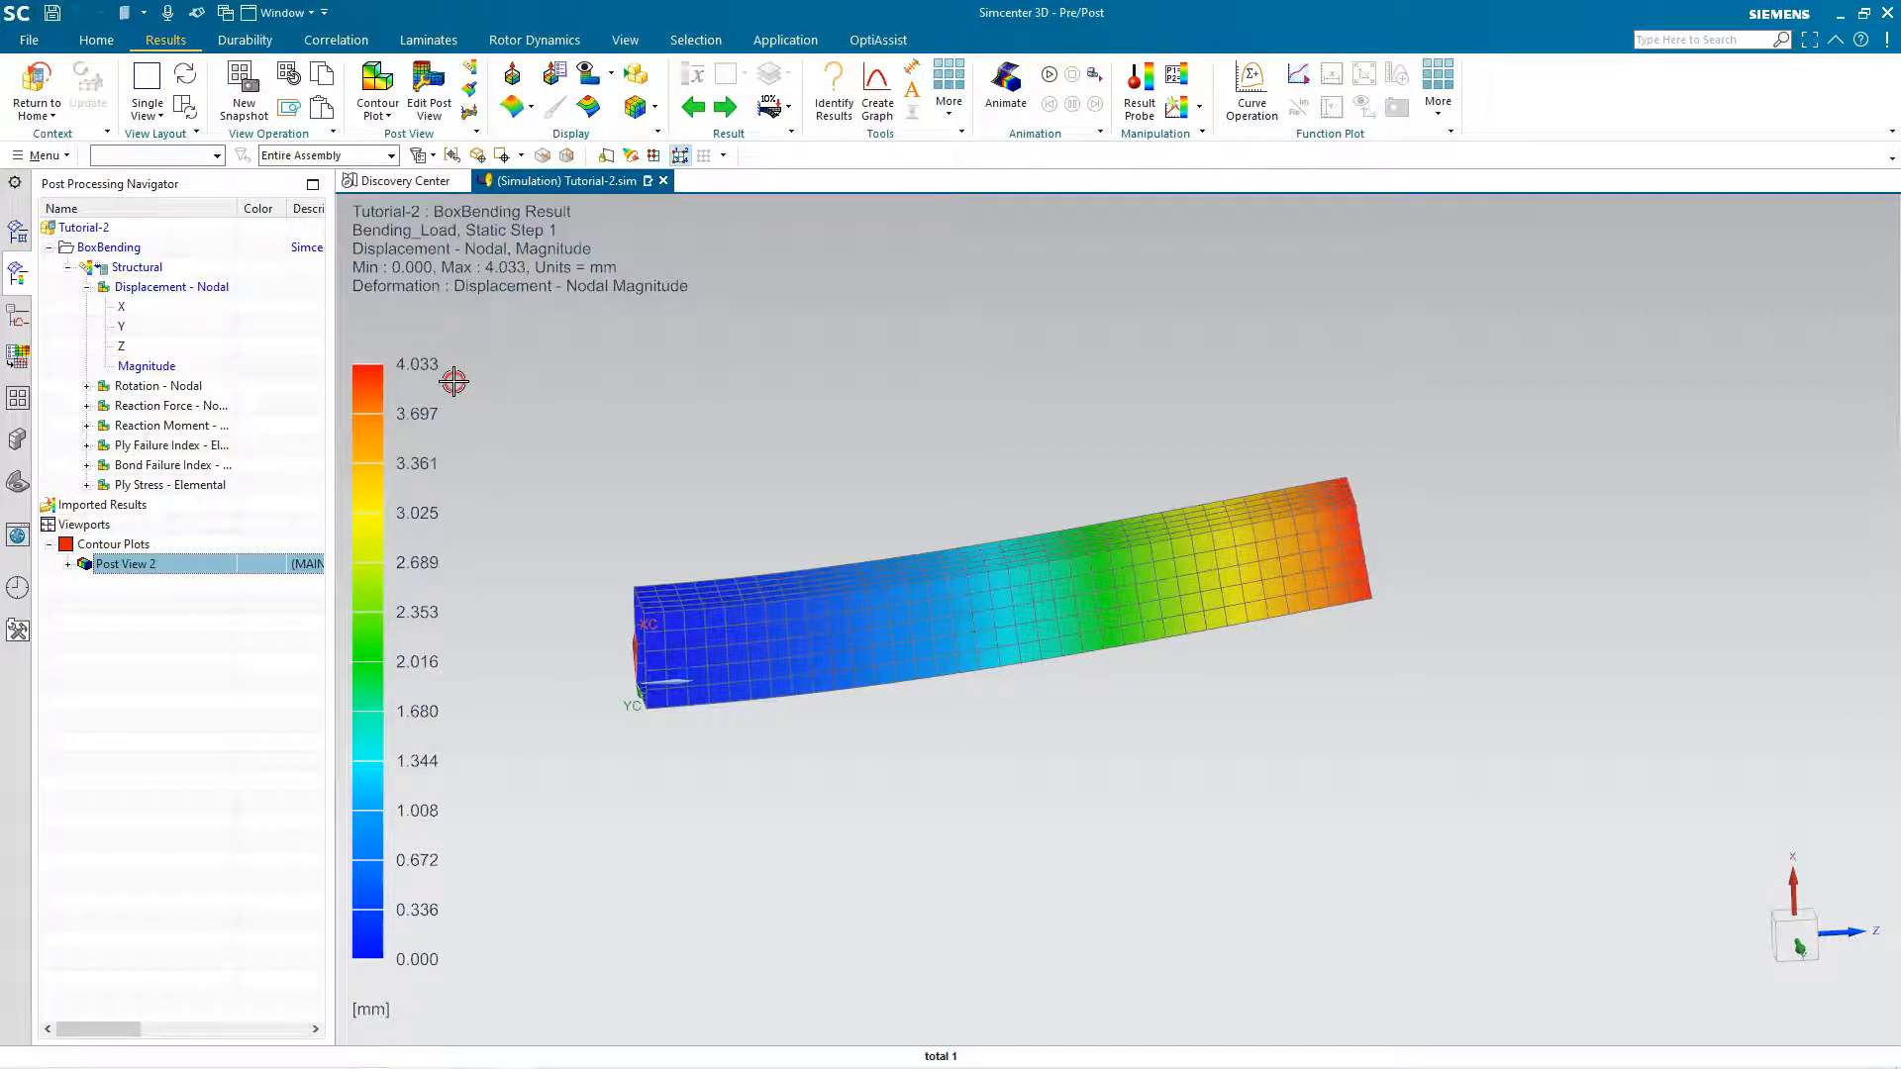
pyautogui.moveTo(651, 444); pyautogui.dragTo(685, 452, button='middle')
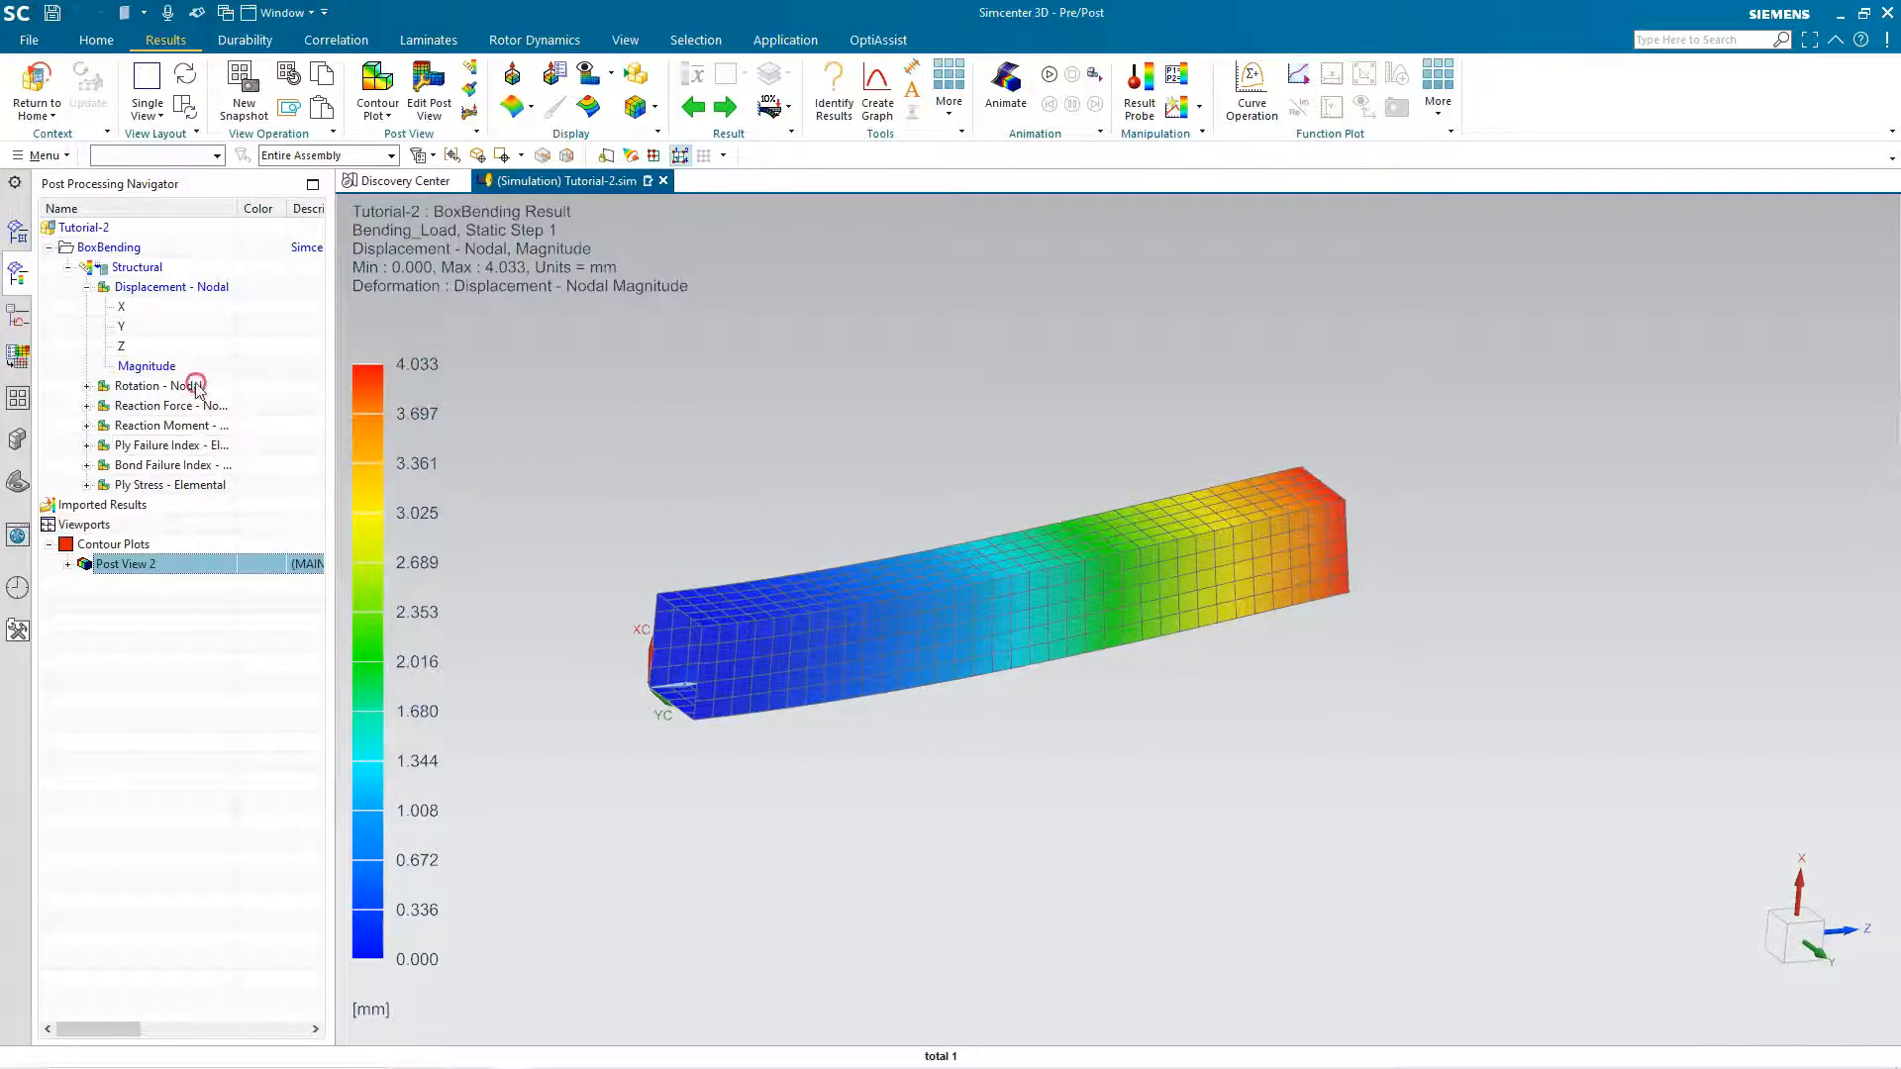
# - Return to the simulation model, start a composite optimization setup, and include the BoxBending - Bending_Load loadcase
pyautogui.click(46, 93)
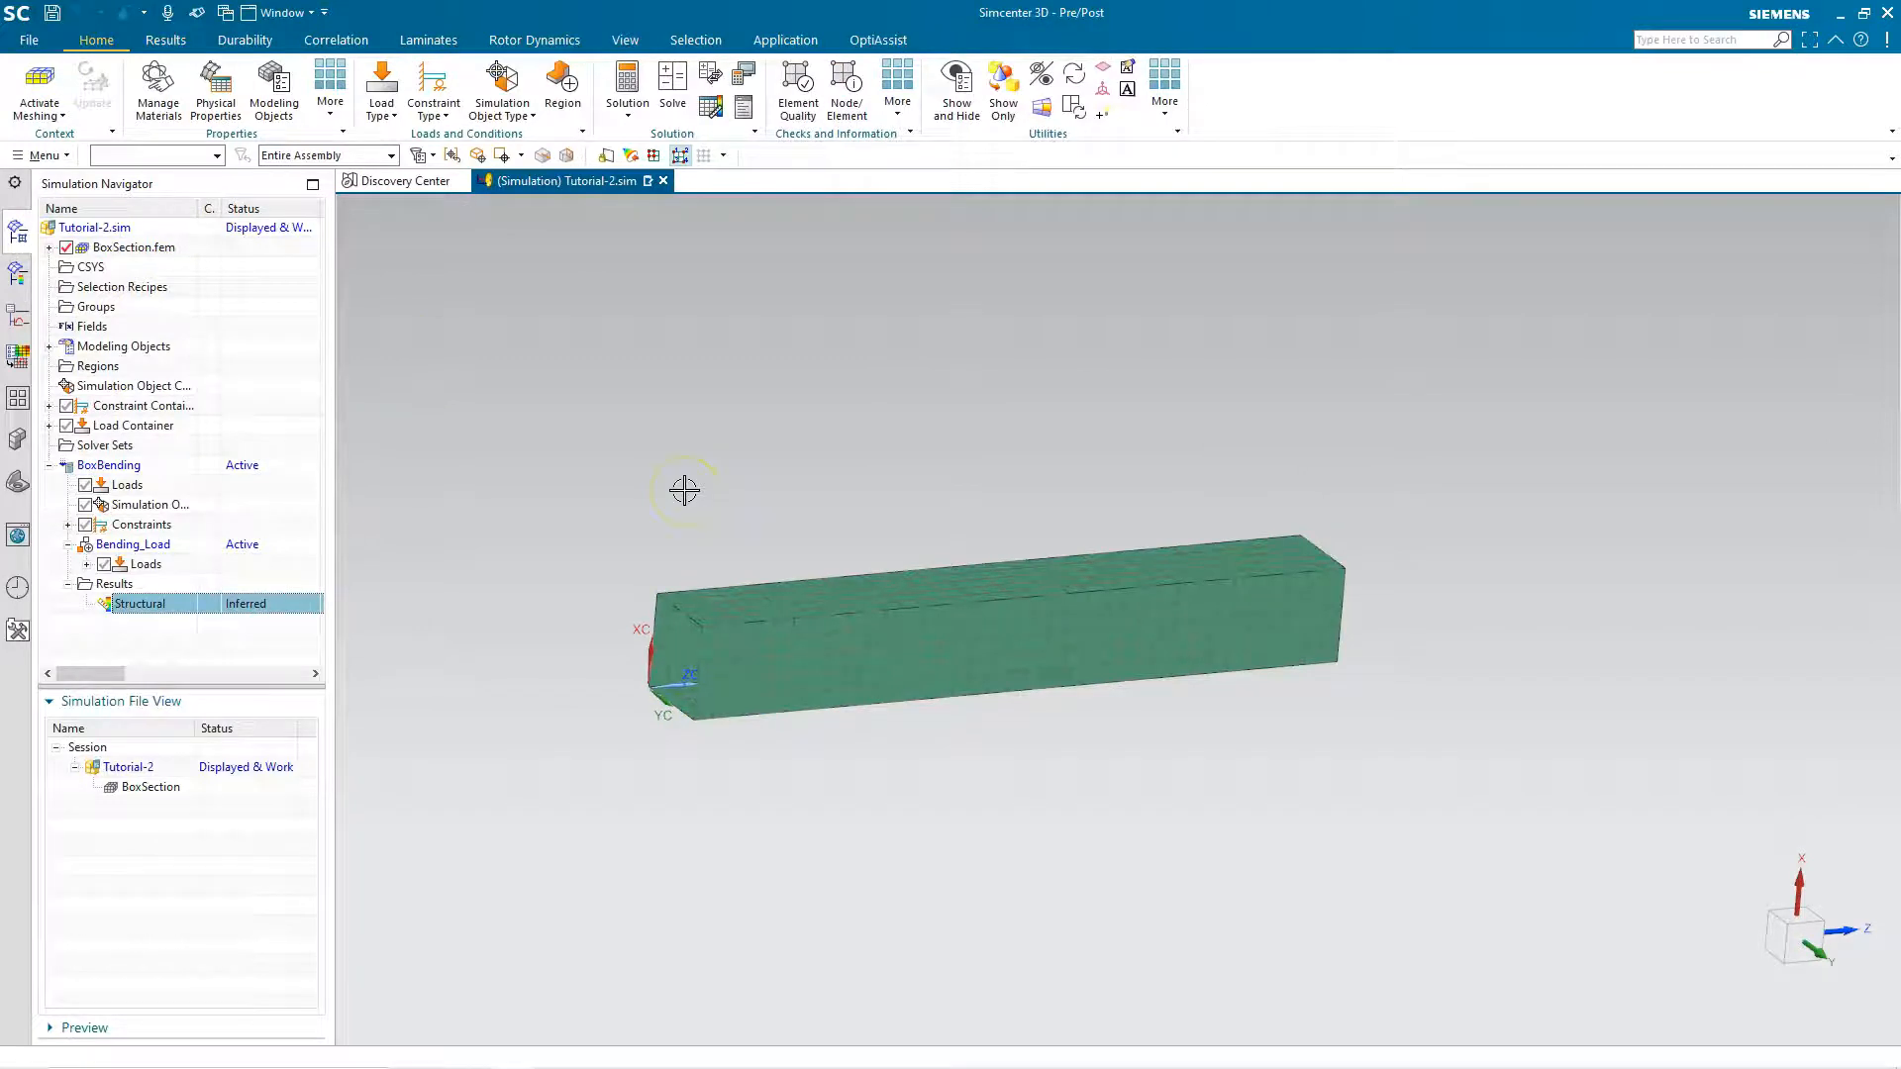
pyautogui.click(876, 43)
pyautogui.click(351, 91)
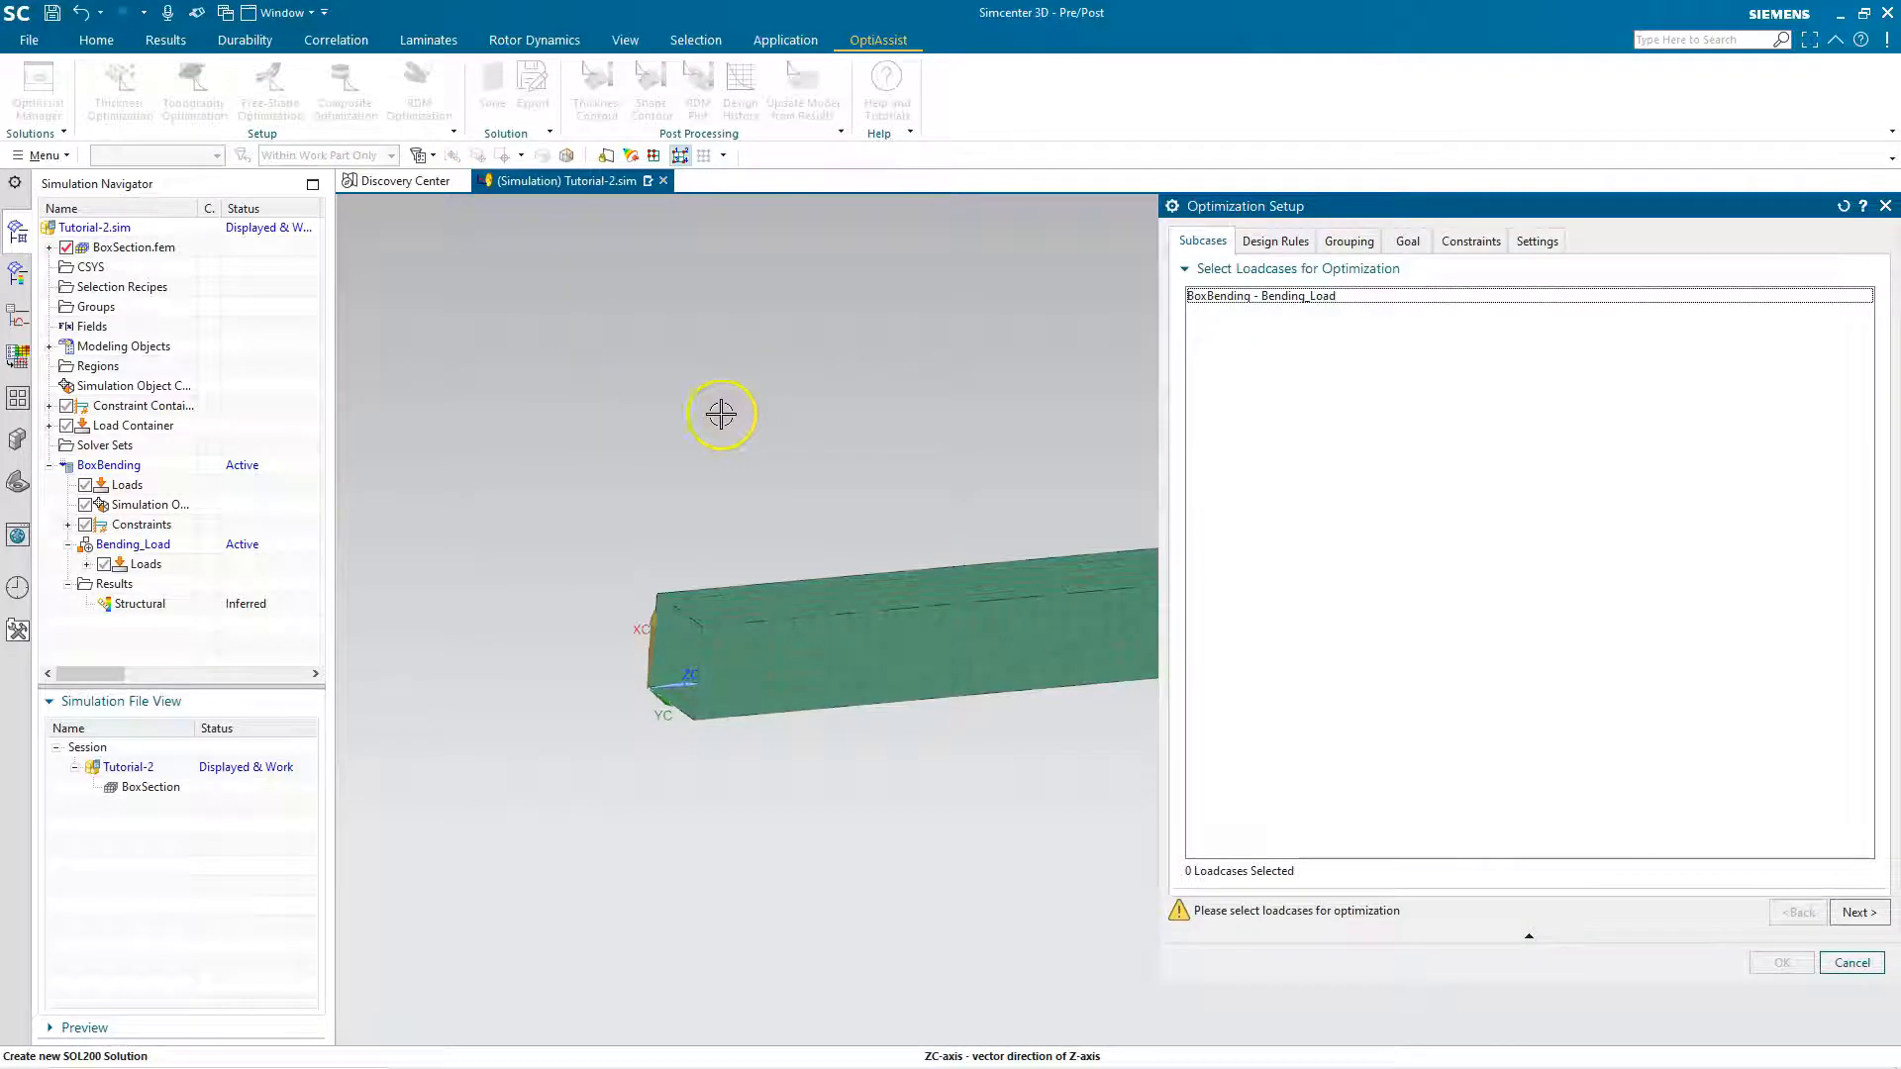
pyautogui.hotkey('ctrl', 'f')
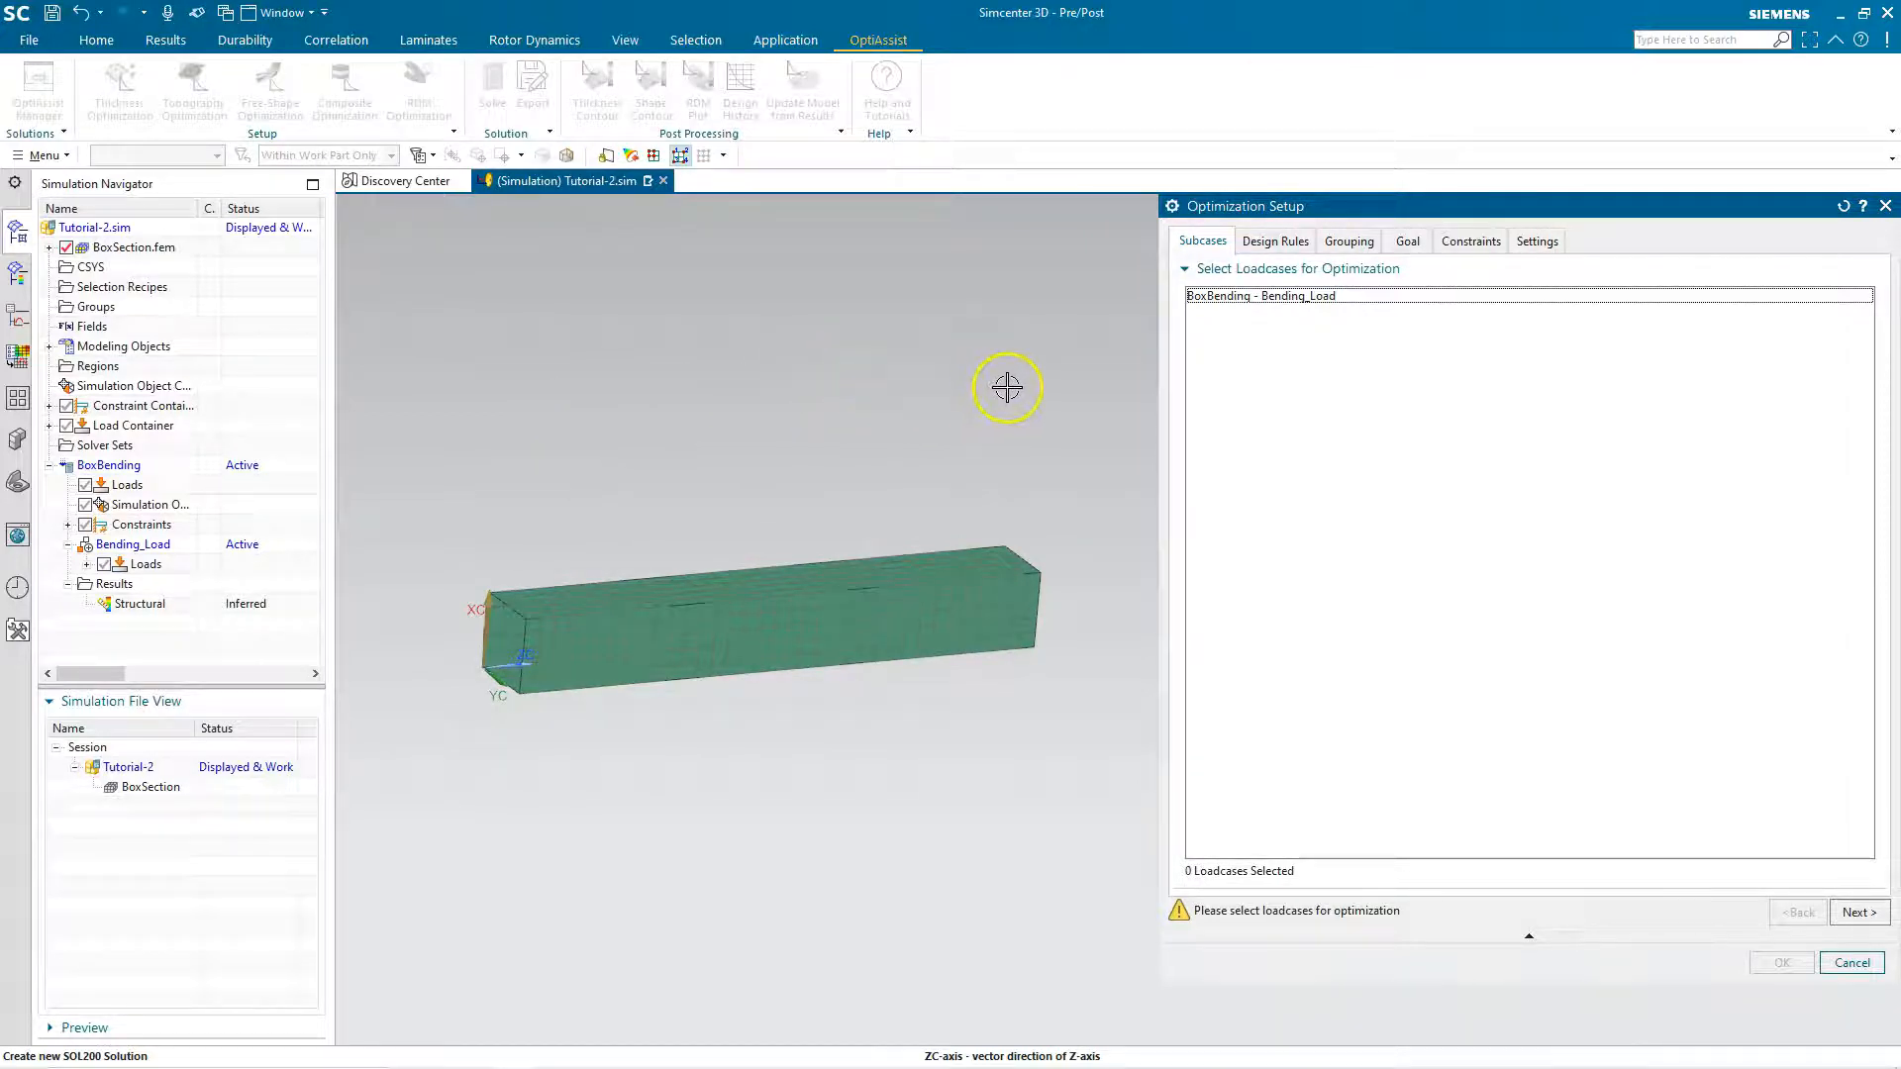
pyautogui.click(1277, 299)
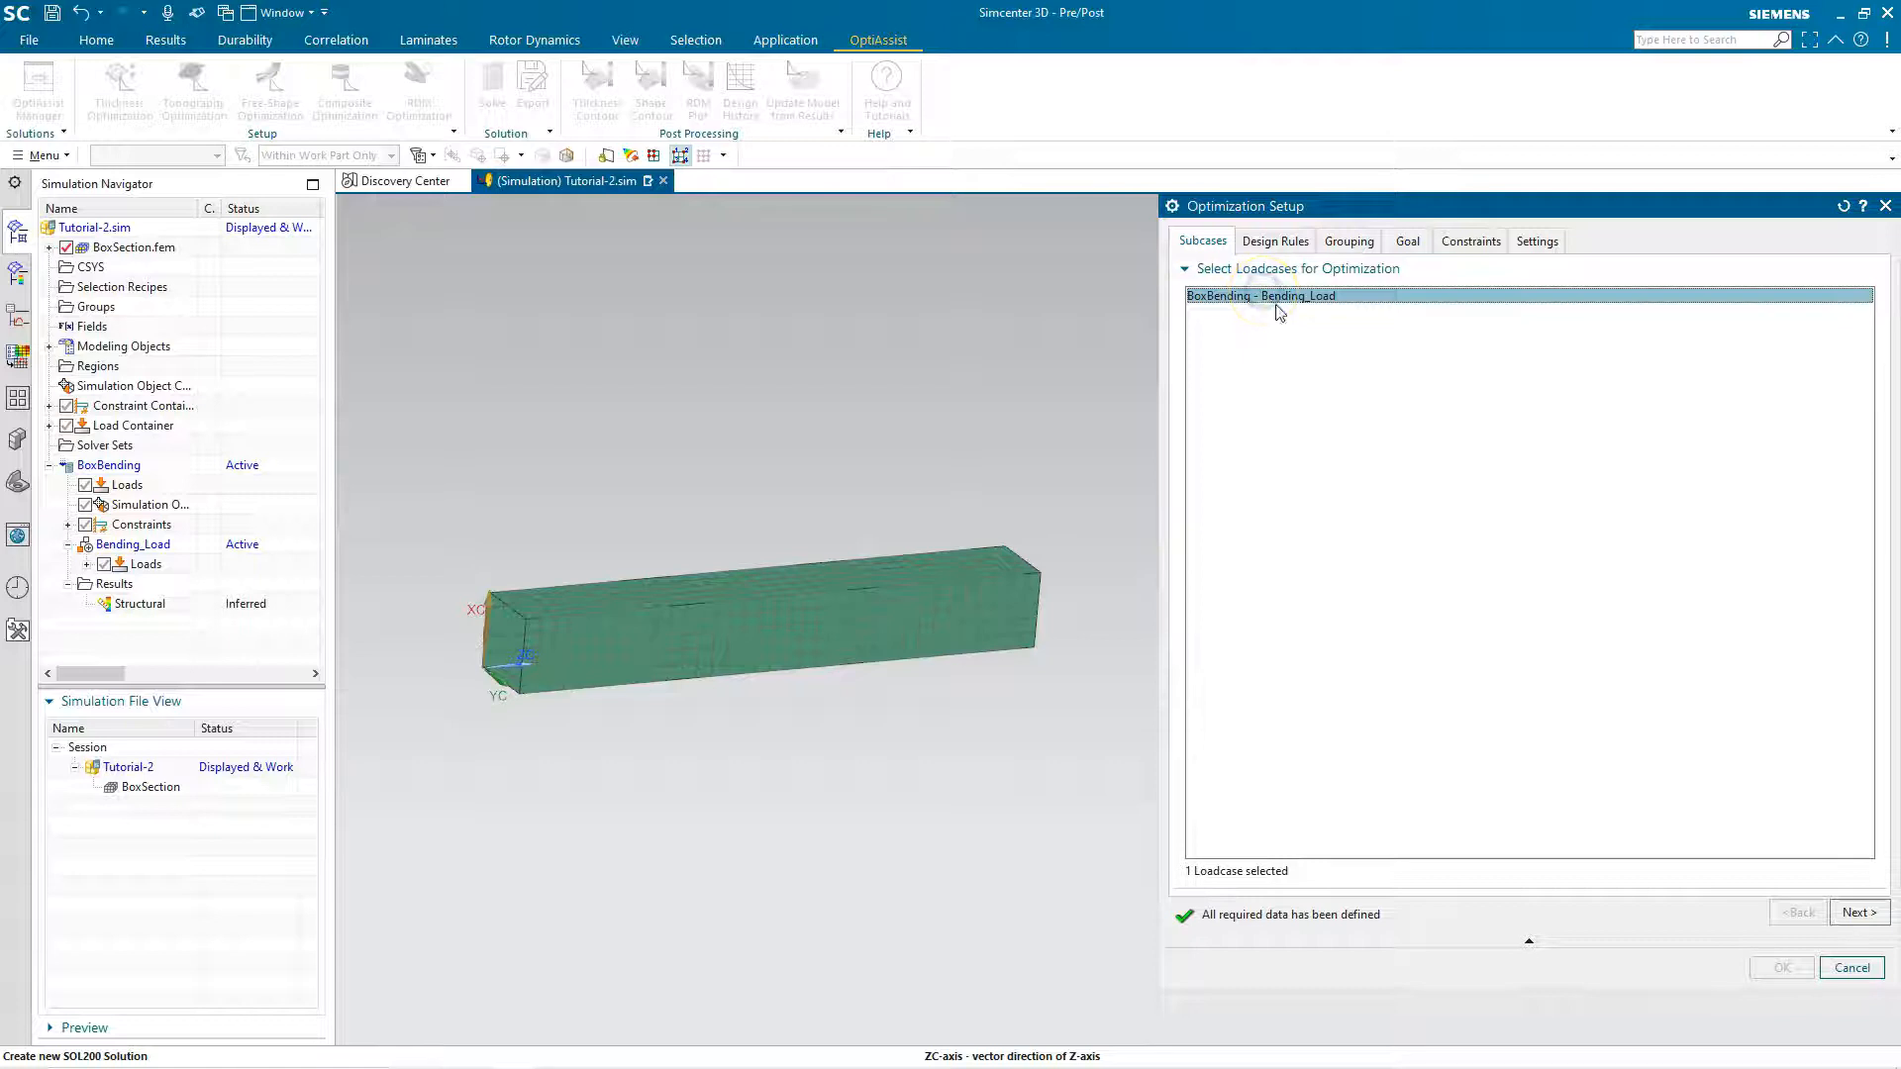
pyautogui.click(1852, 915)
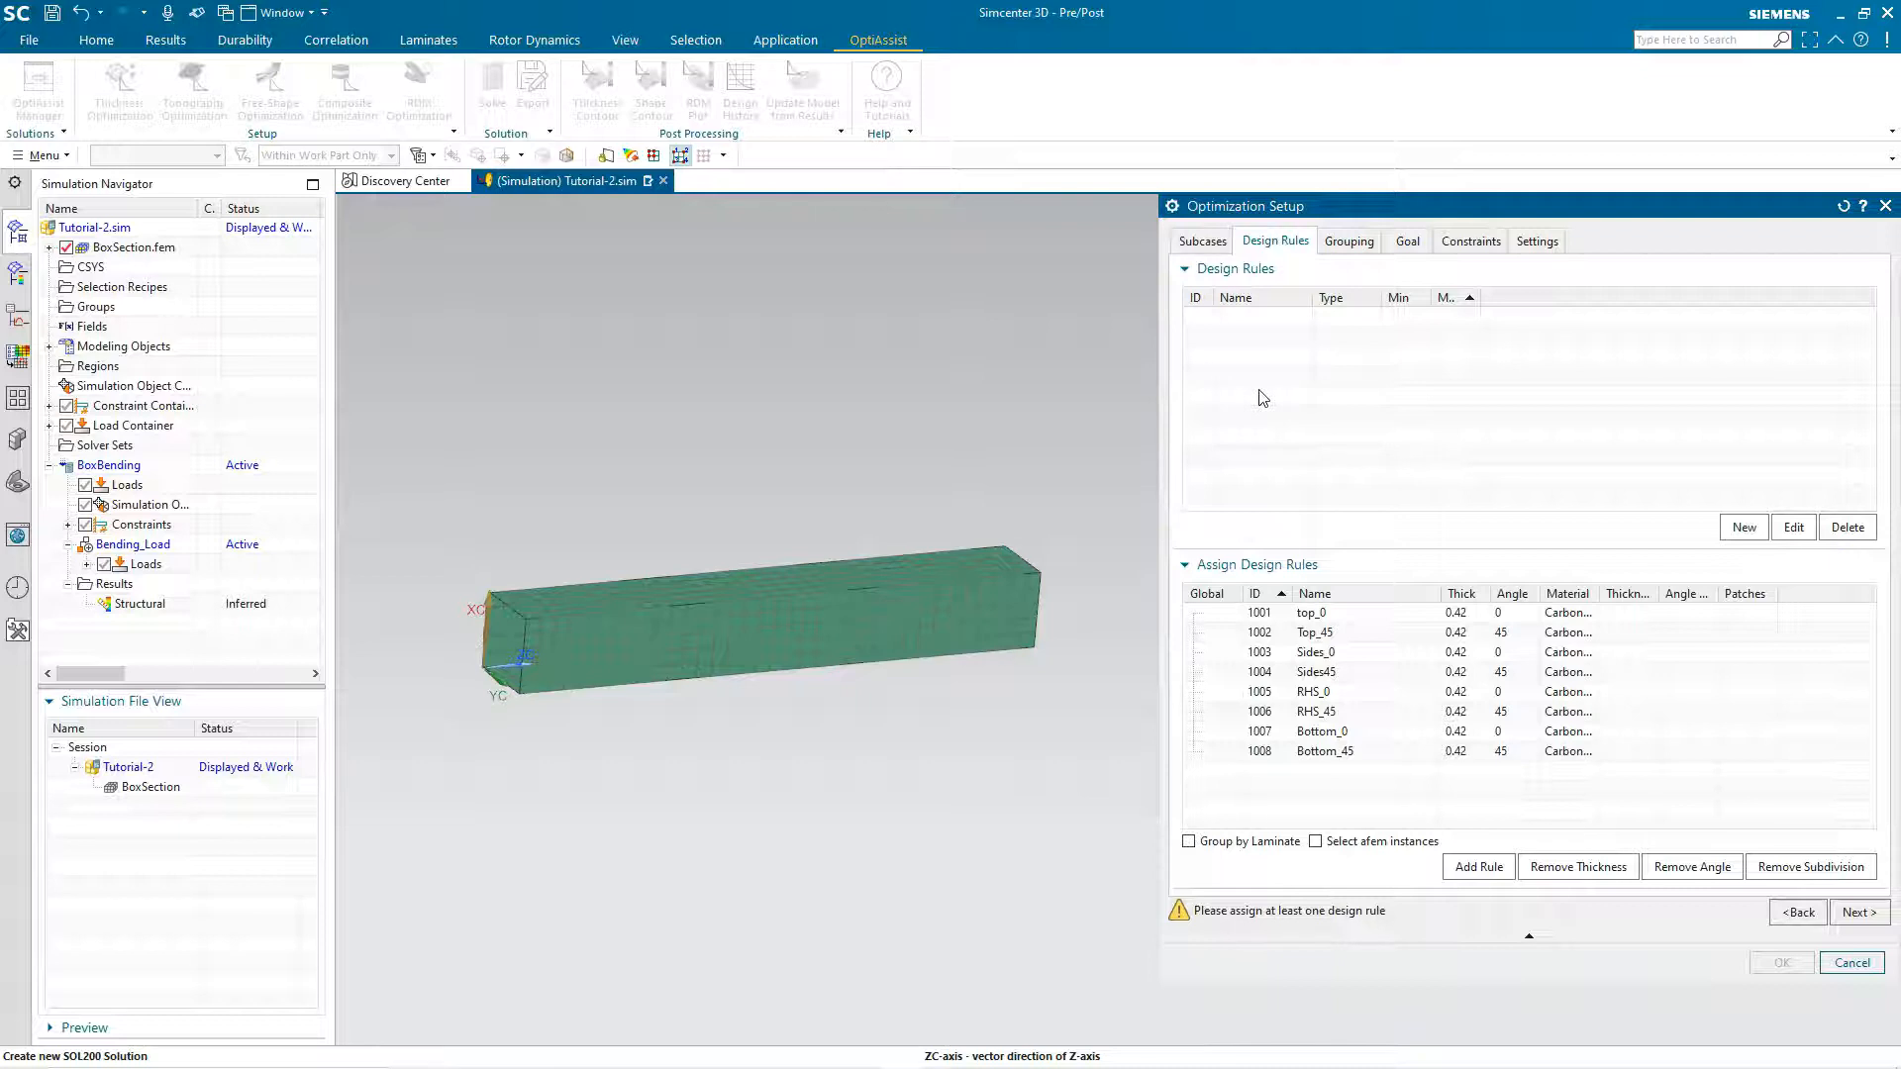
# - Create a thickness design rule with 0 minimum and 10 maximum plies and assign it to all plies from top_0 to Bottom_45
pyautogui.click(1728, 530)
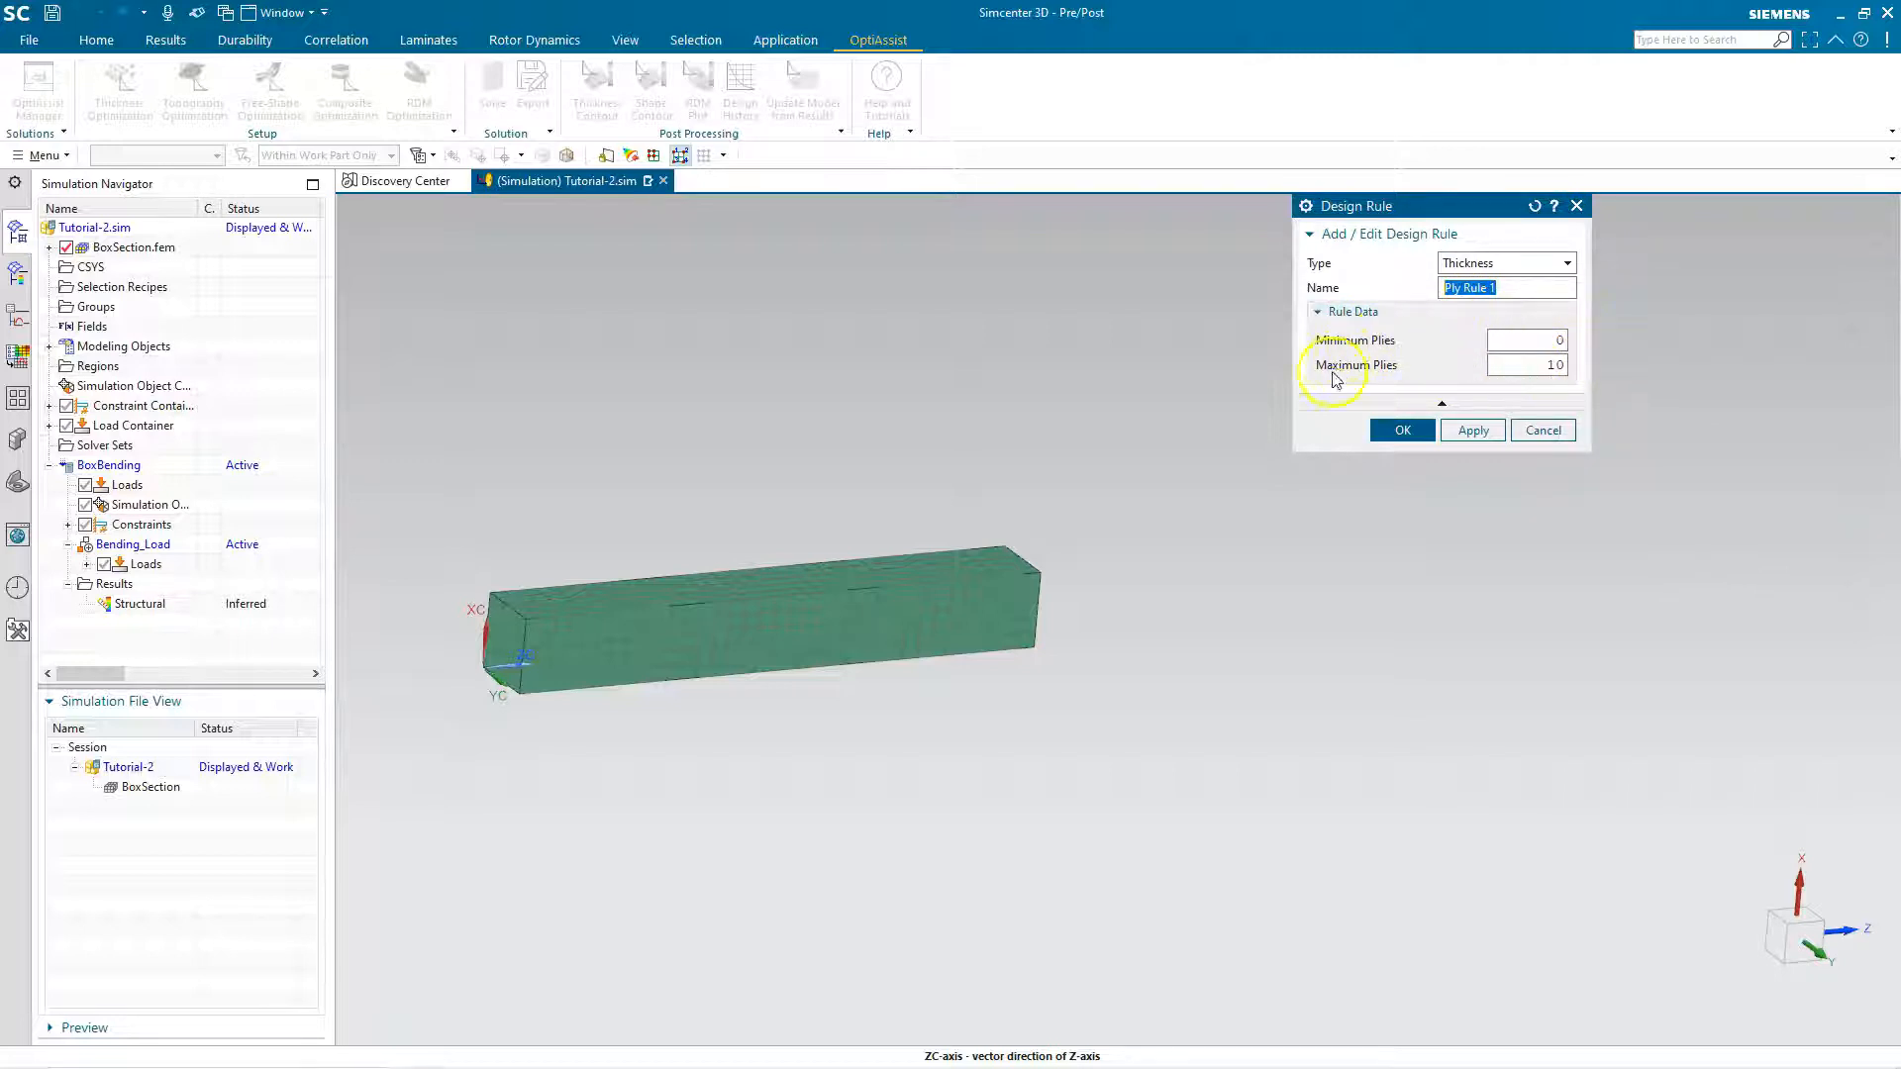
pyautogui.click(1400, 433)
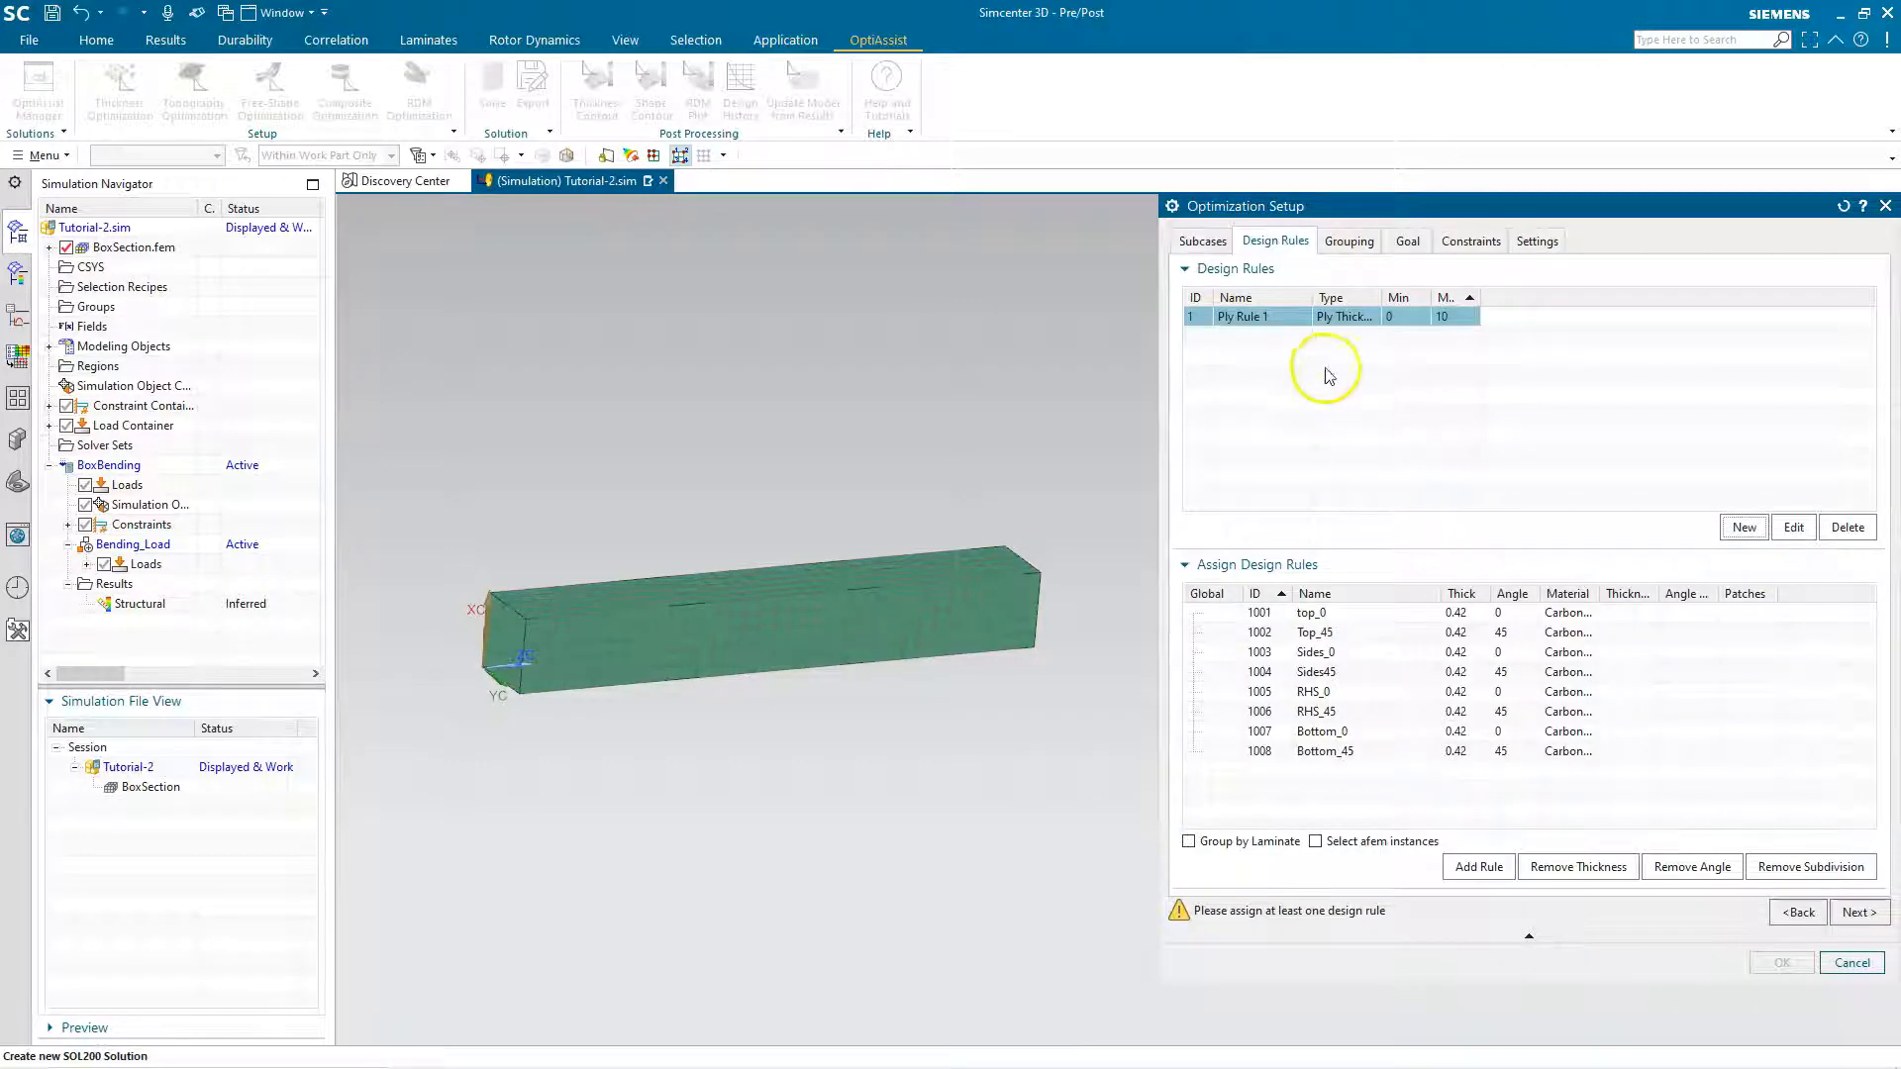
pyautogui.click(1349, 616)
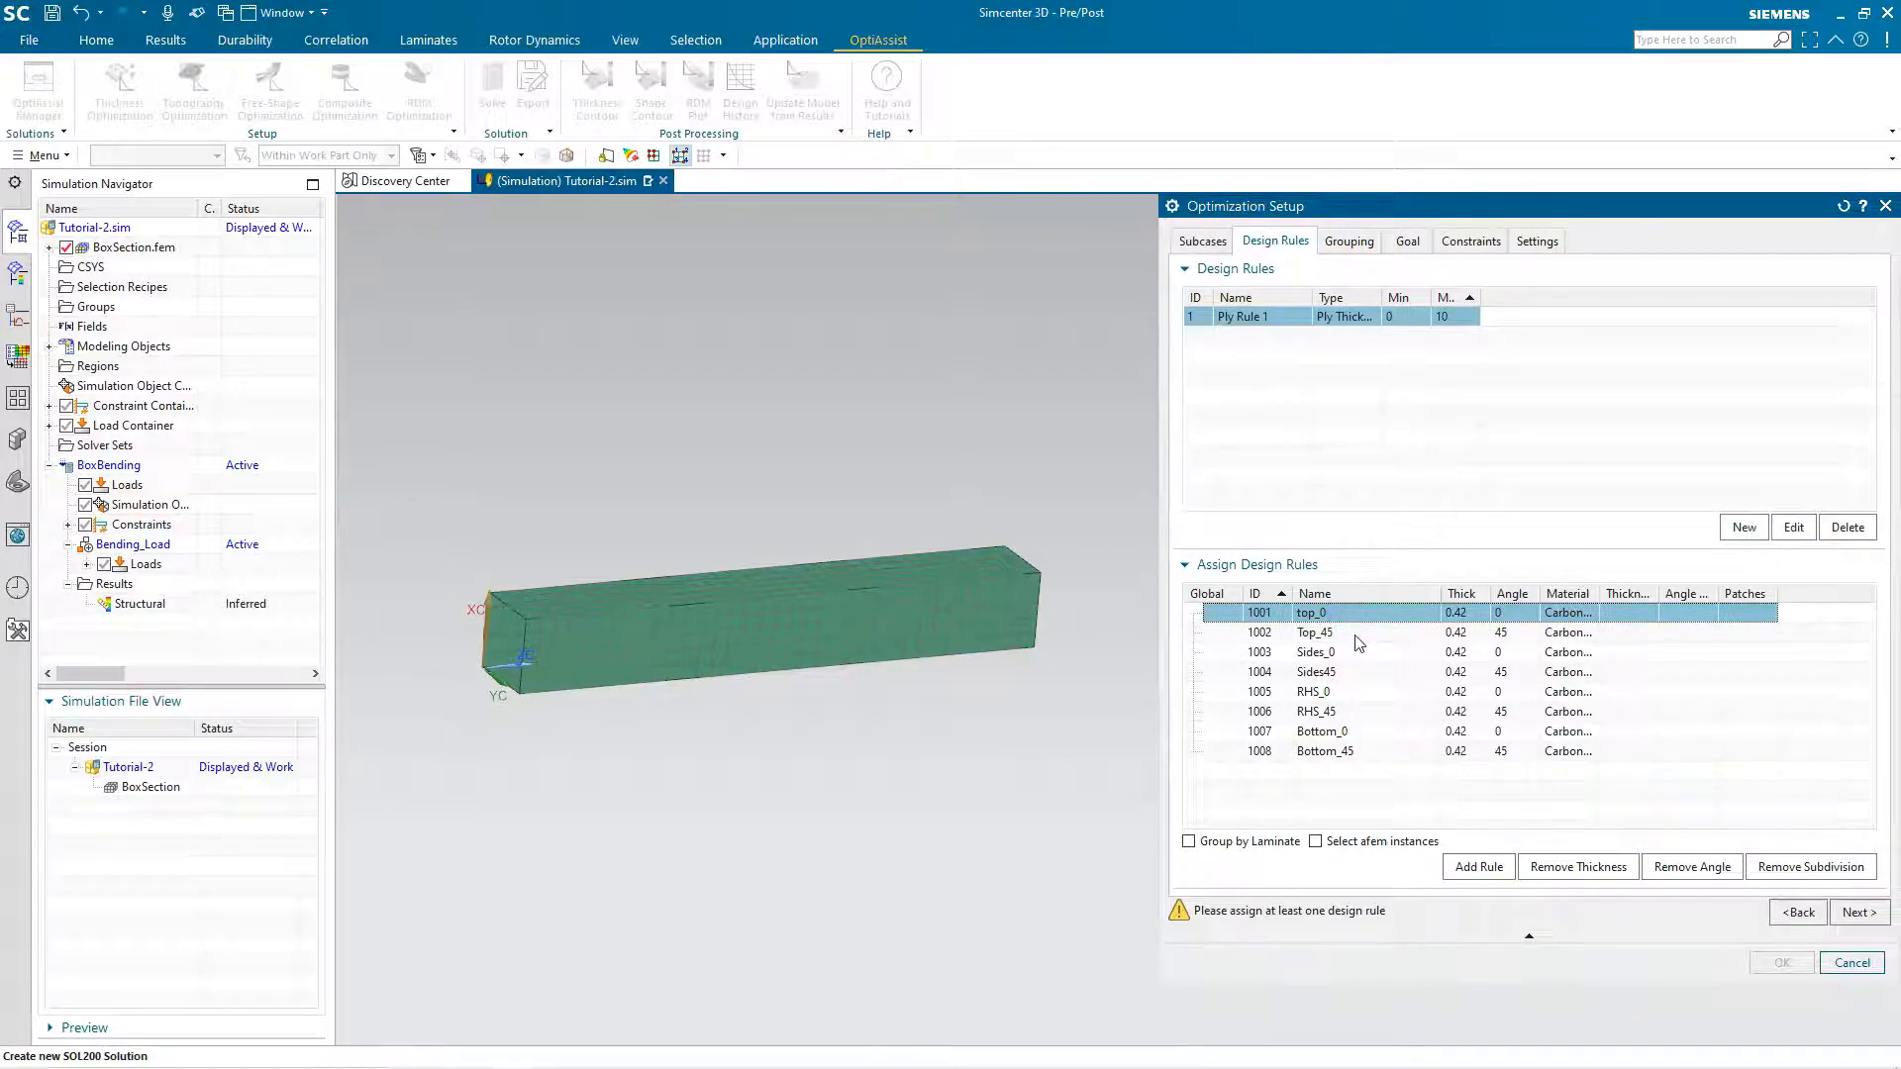
pyautogui.keyDown('shift'); pyautogui.click(1351, 750); pyautogui.keyUp('shift')
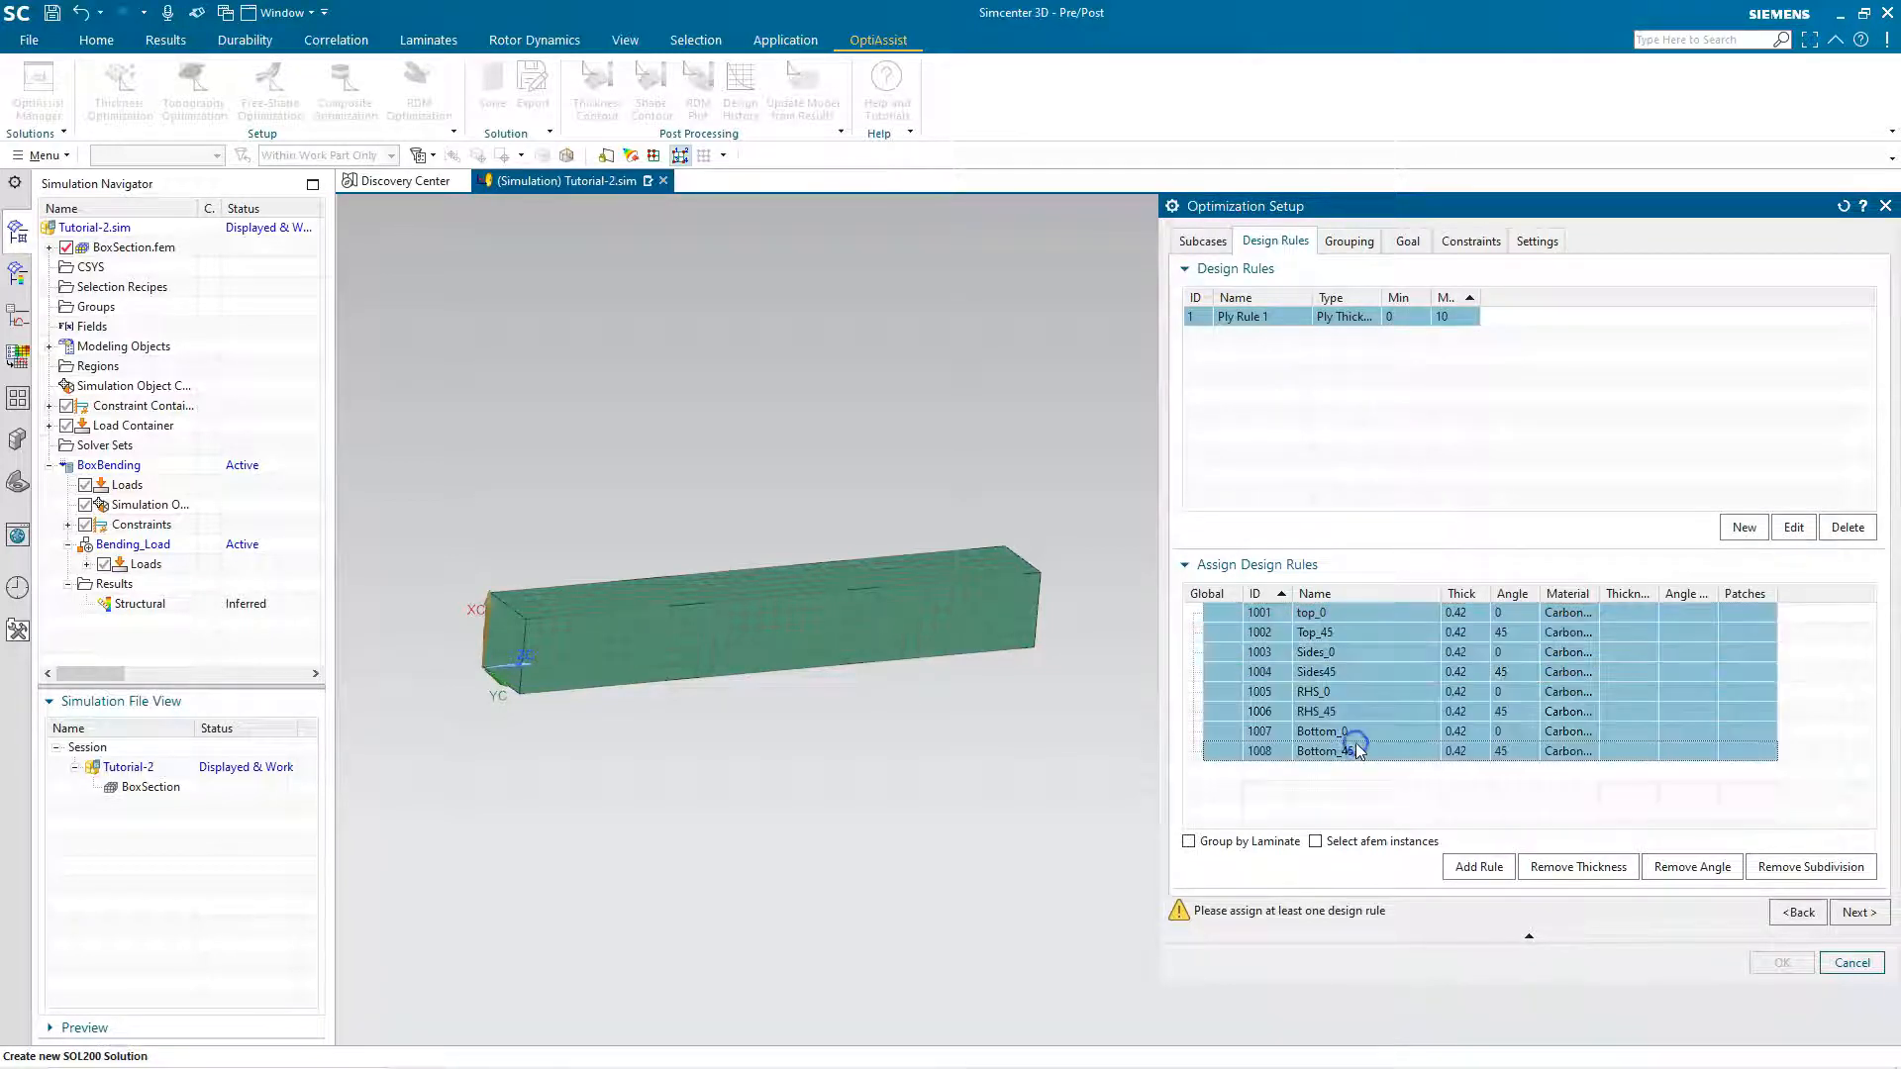
pyautogui.click(1497, 866)
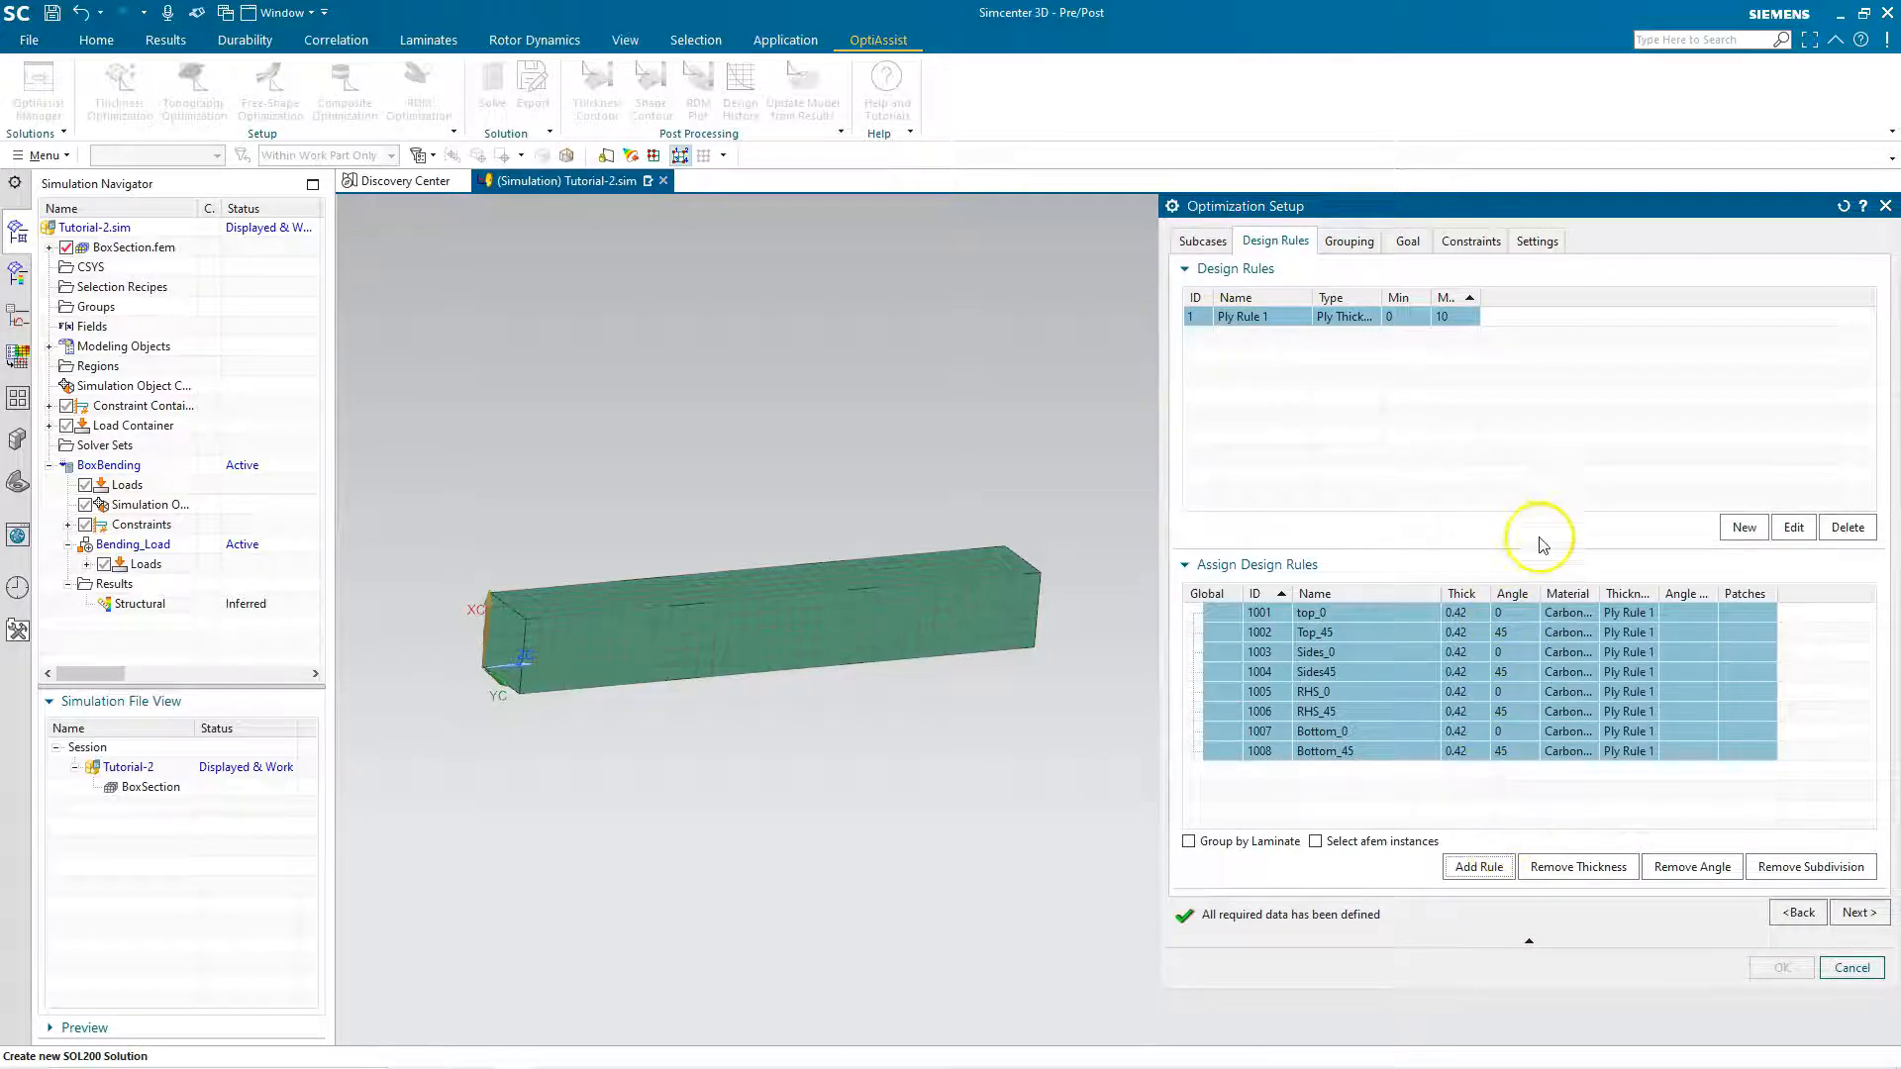
# - Start a second design rule of type Ply Patterns, keeping Grid-Based as the patch creation method
pyautogui.click(1743, 529)
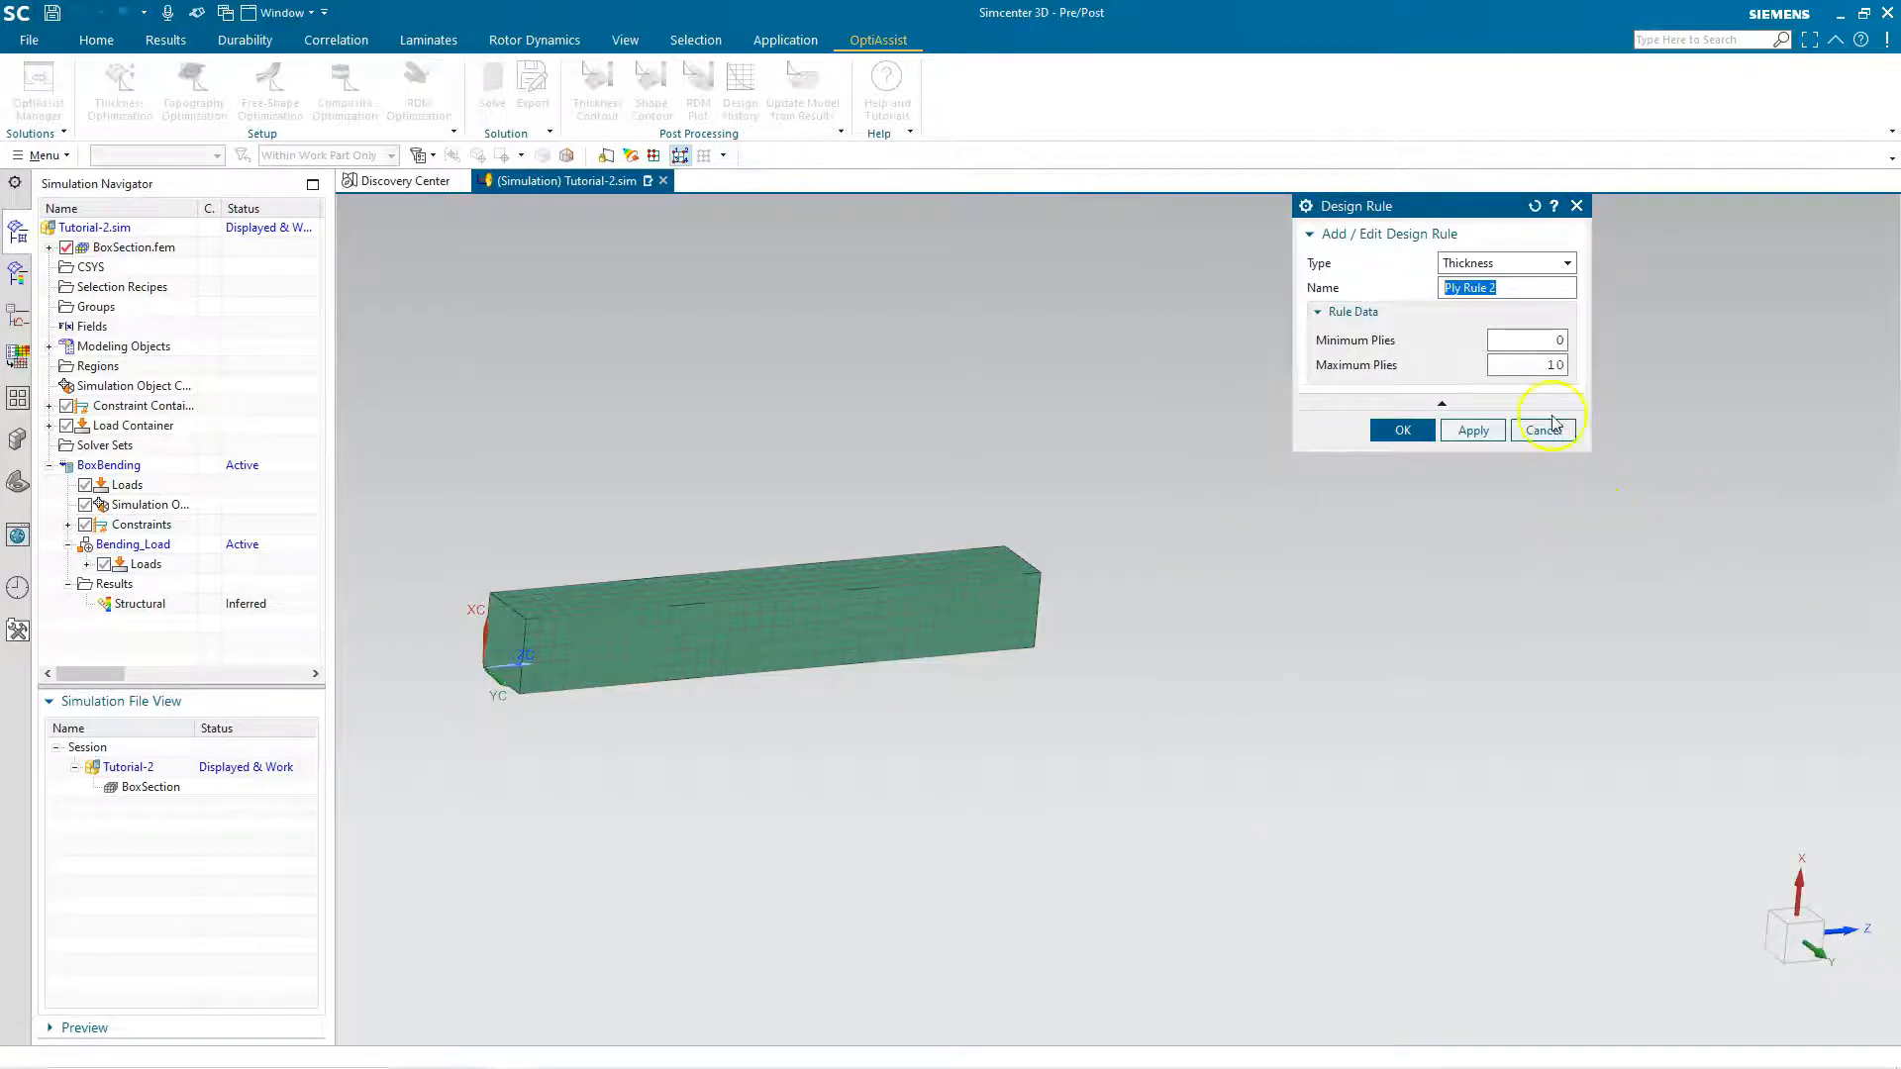
pyautogui.click(1549, 274)
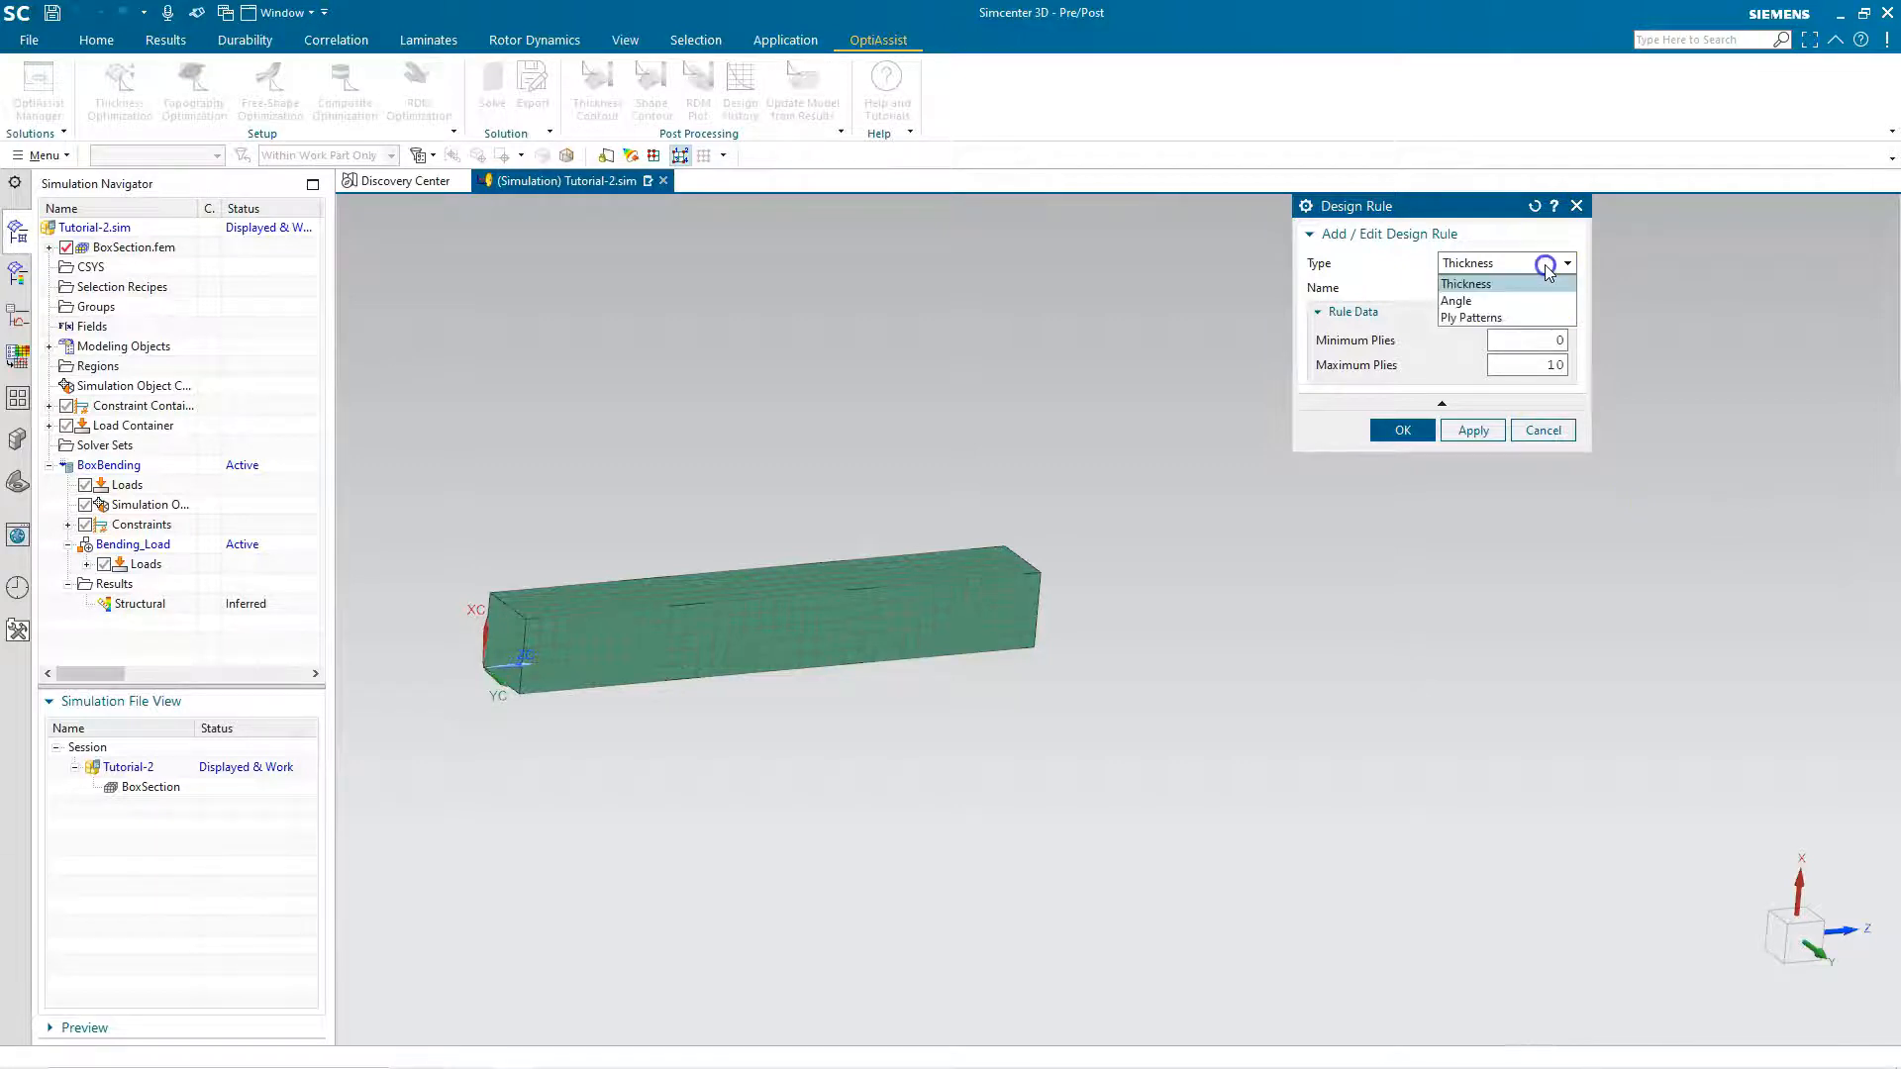
pyautogui.click(1512, 321)
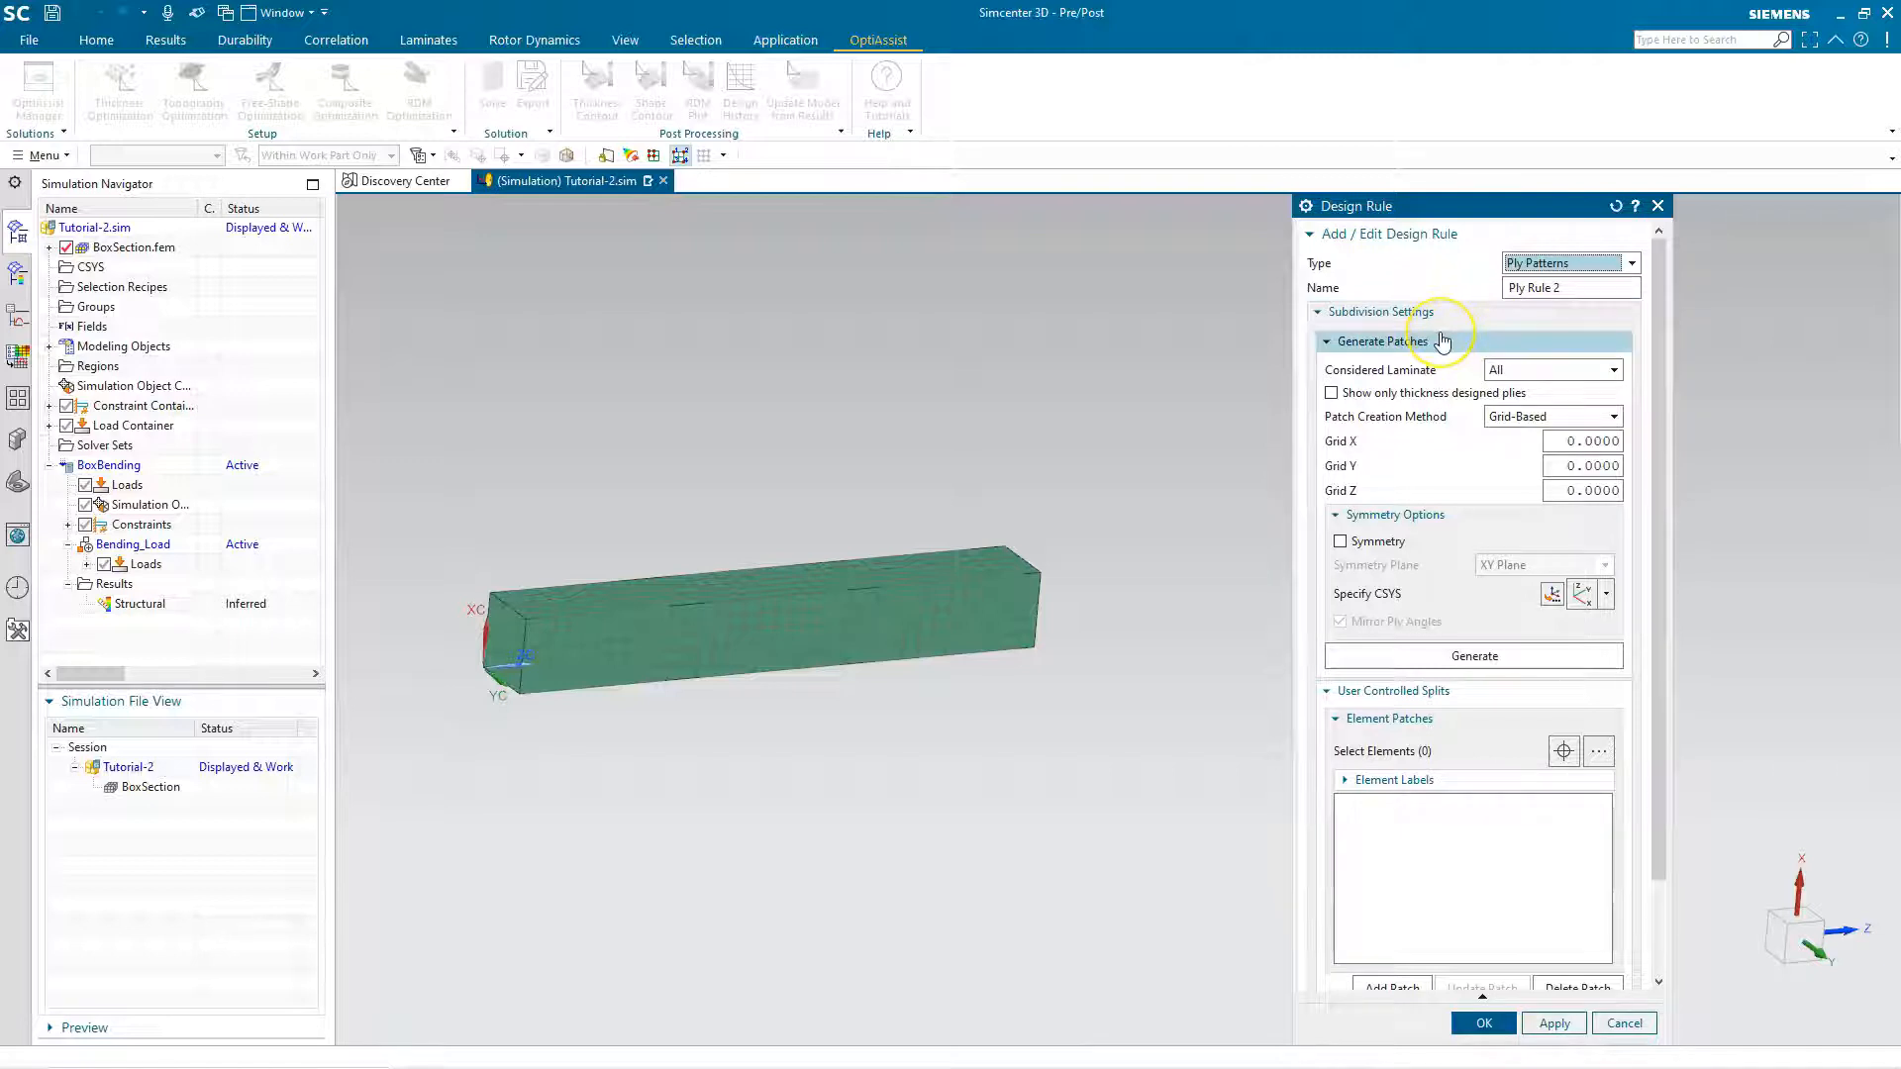
pyautogui.click(1511, 416)
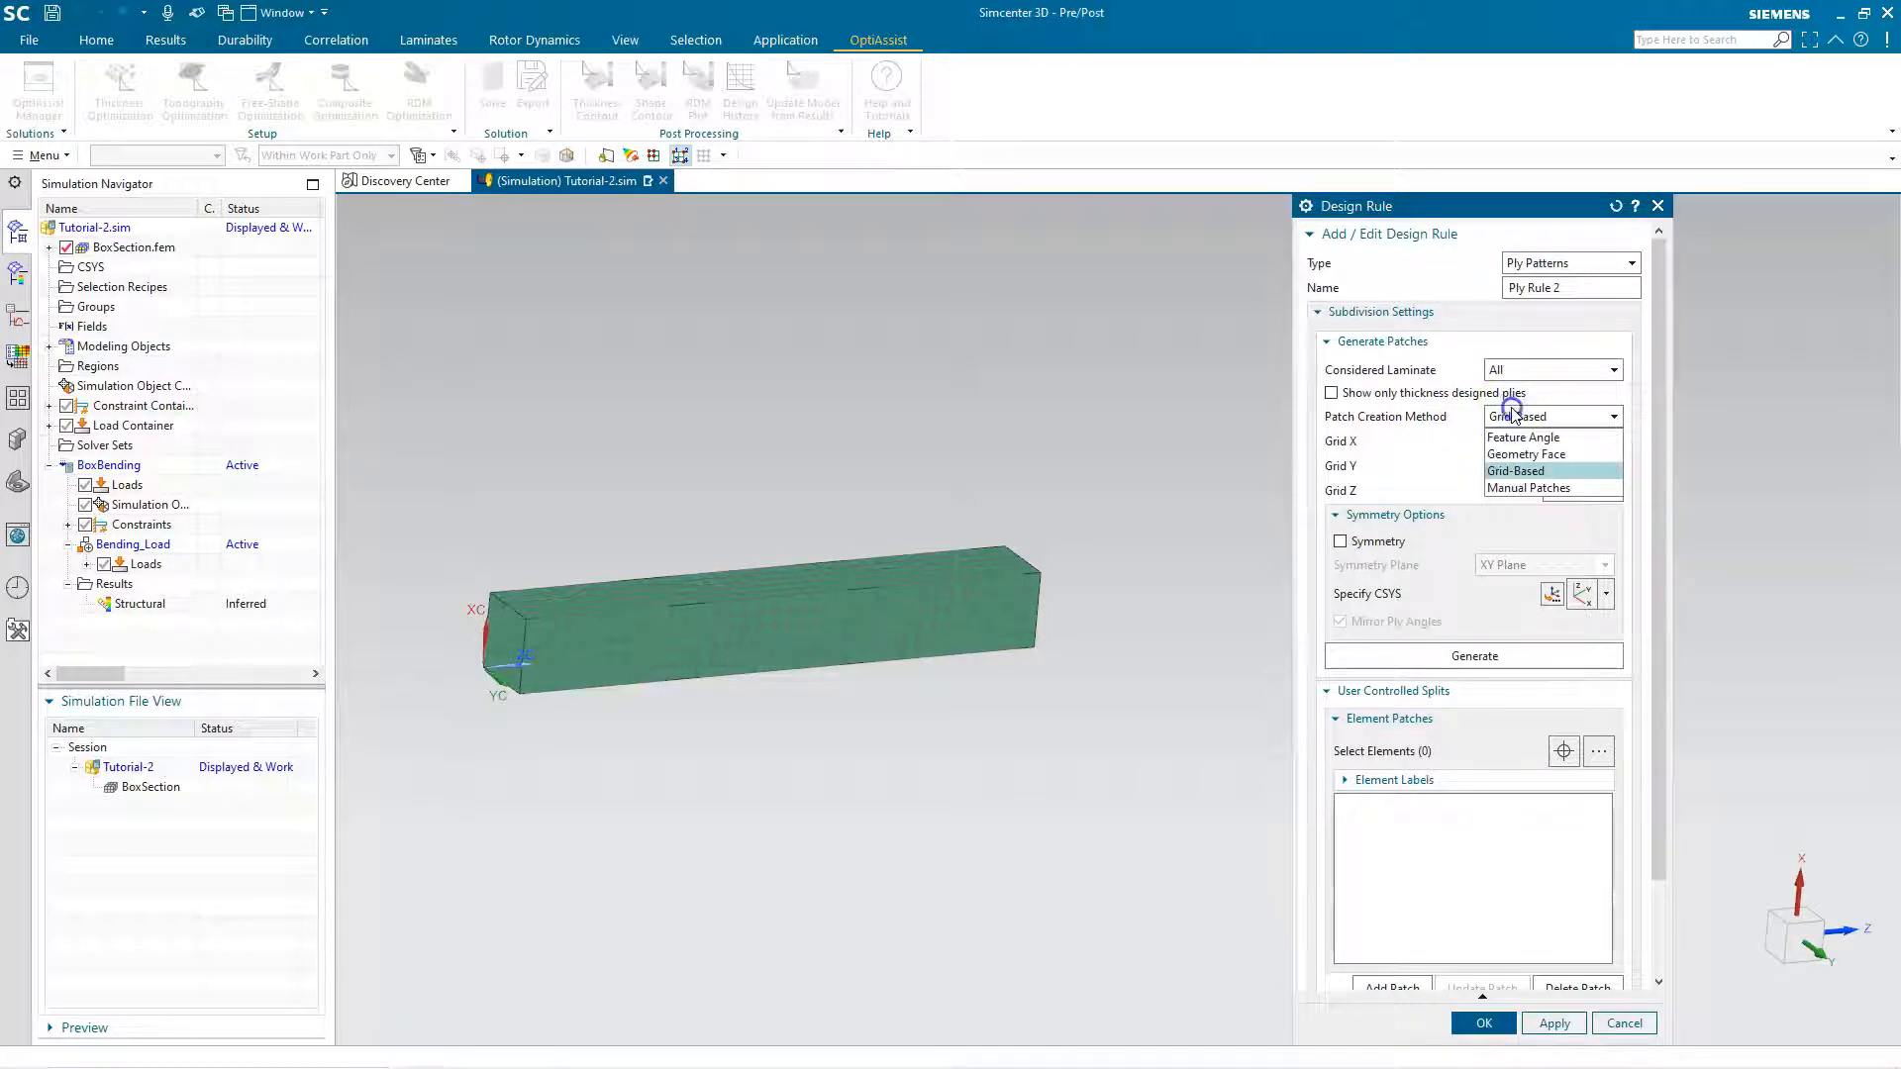
pyautogui.click(1513, 418)
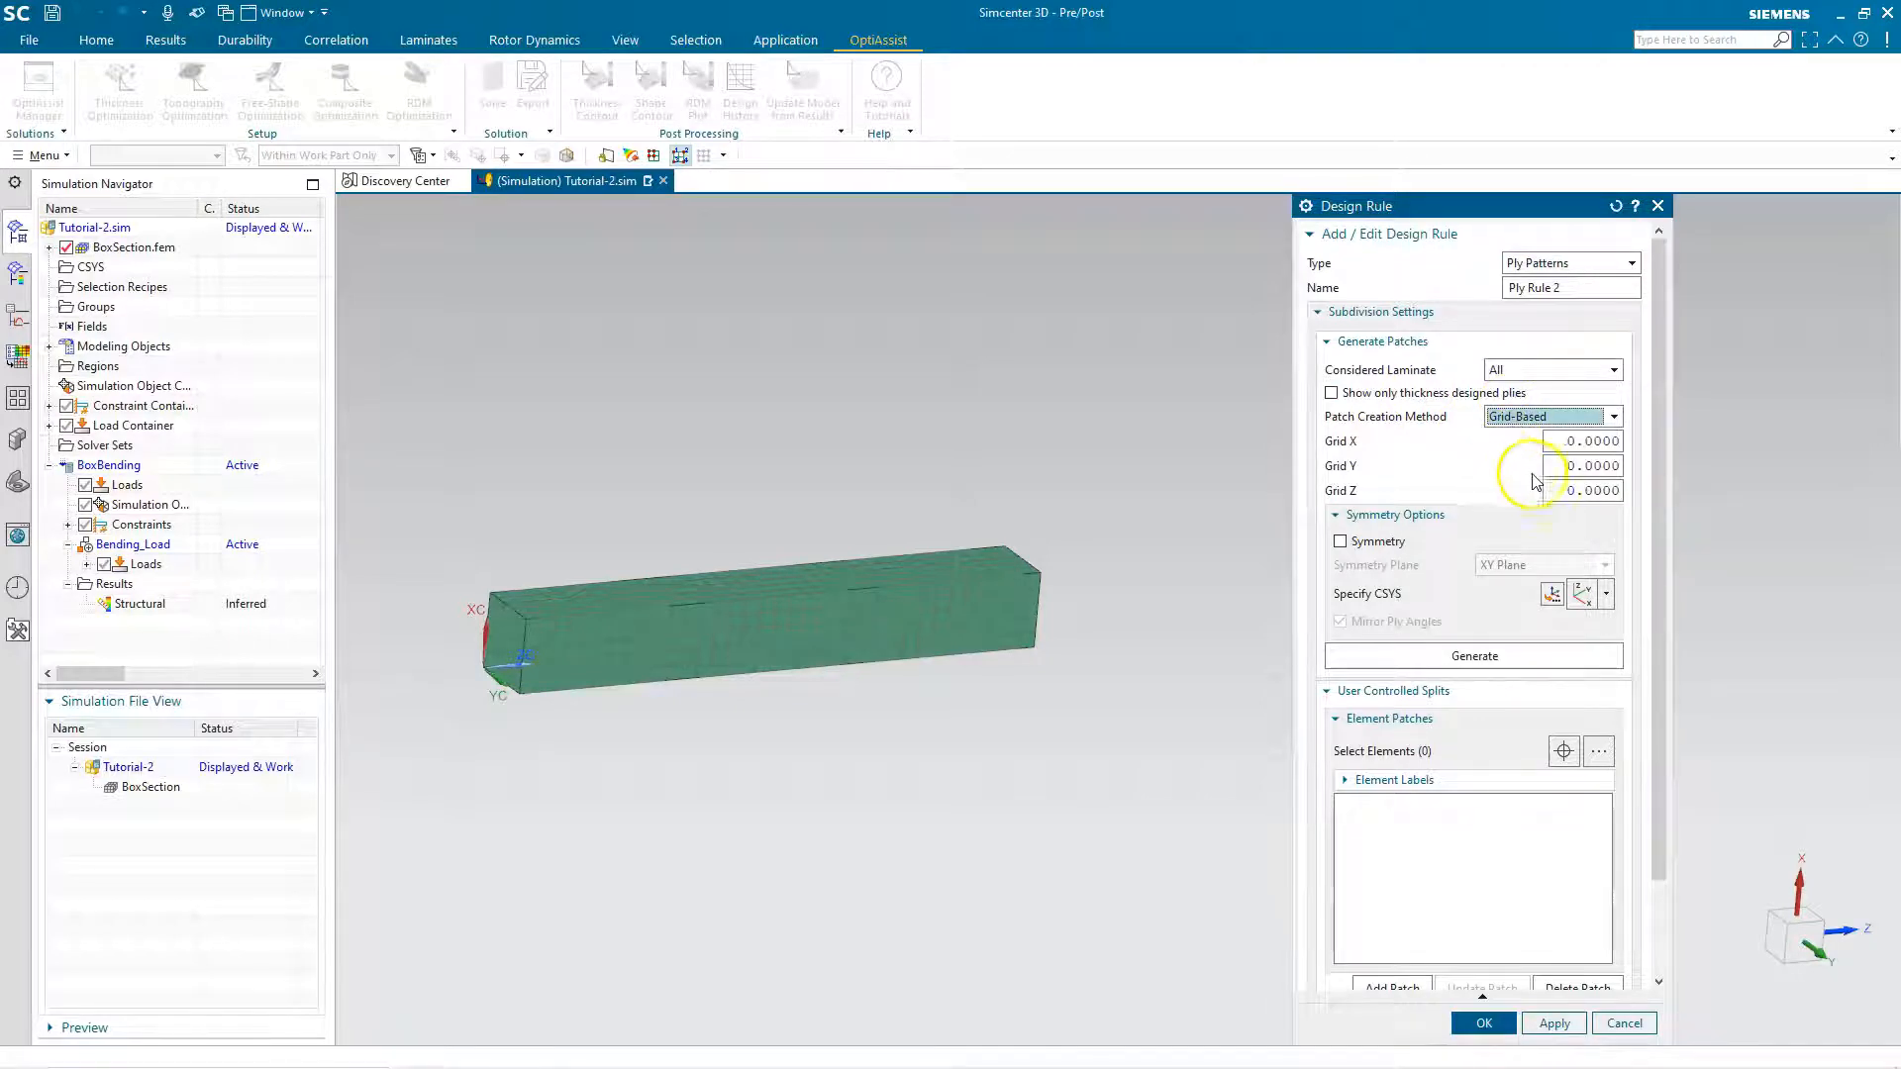
# - Set the patch grid spacing to 1000 in X, 1000 in Y and 50 in Z
pyautogui.click(1581, 441)
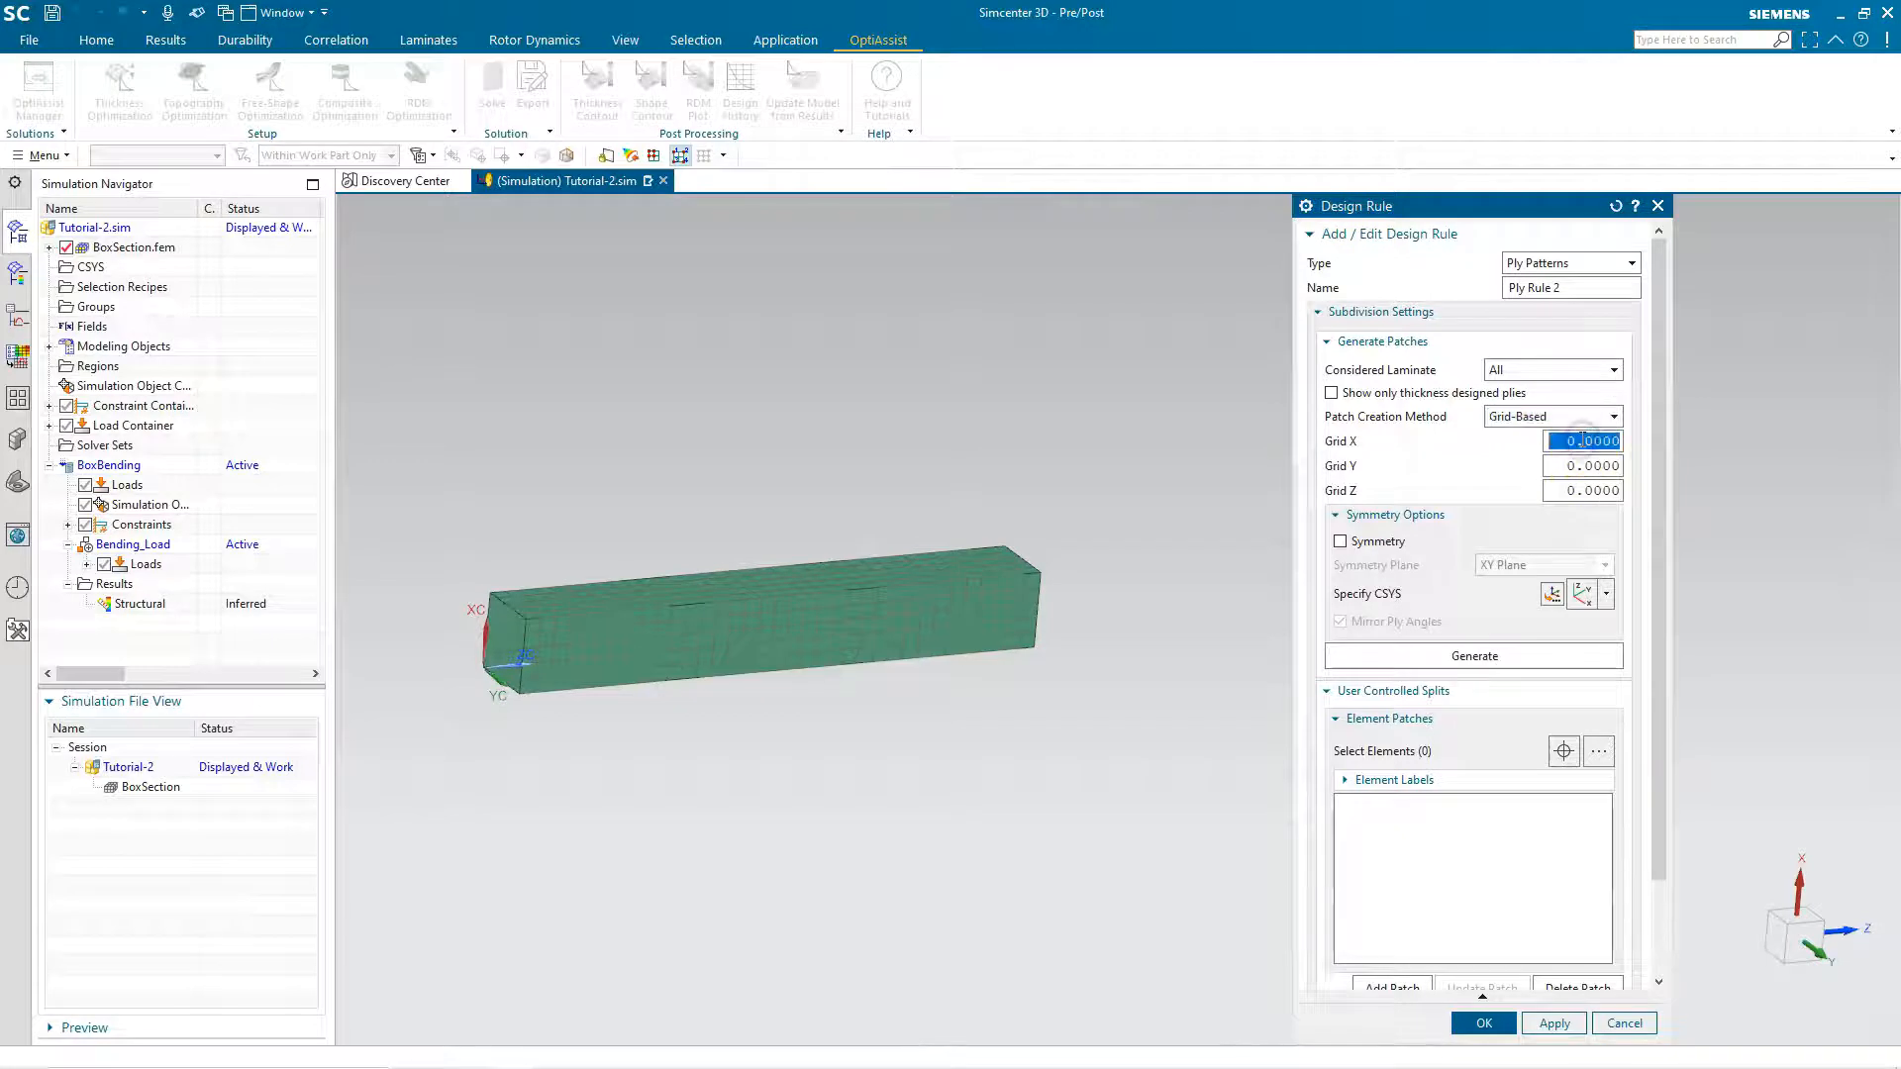
pyautogui.write('10')
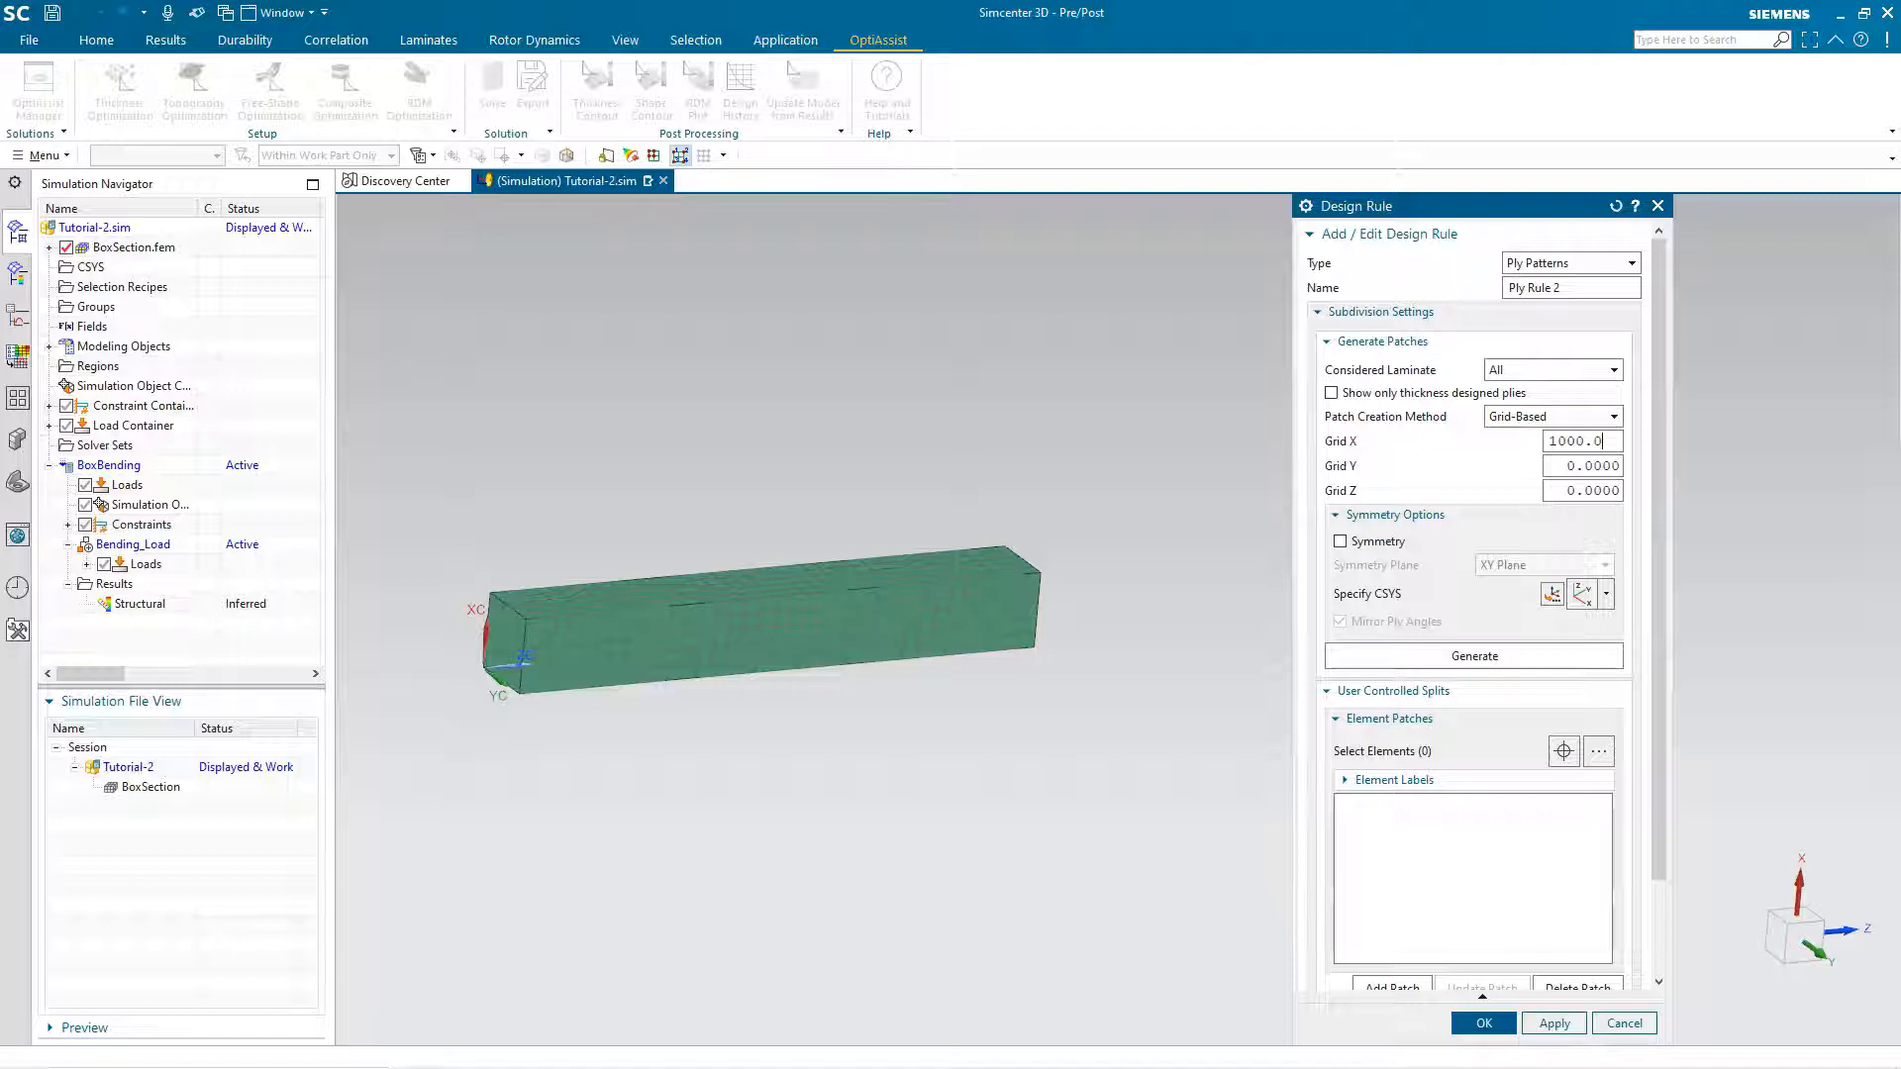
pyautogui.write('00.0')
pyautogui.press('Tab')
pyautogui.write('1000.000')
pyautogui.press('Tab')
pyautogui.write('50')
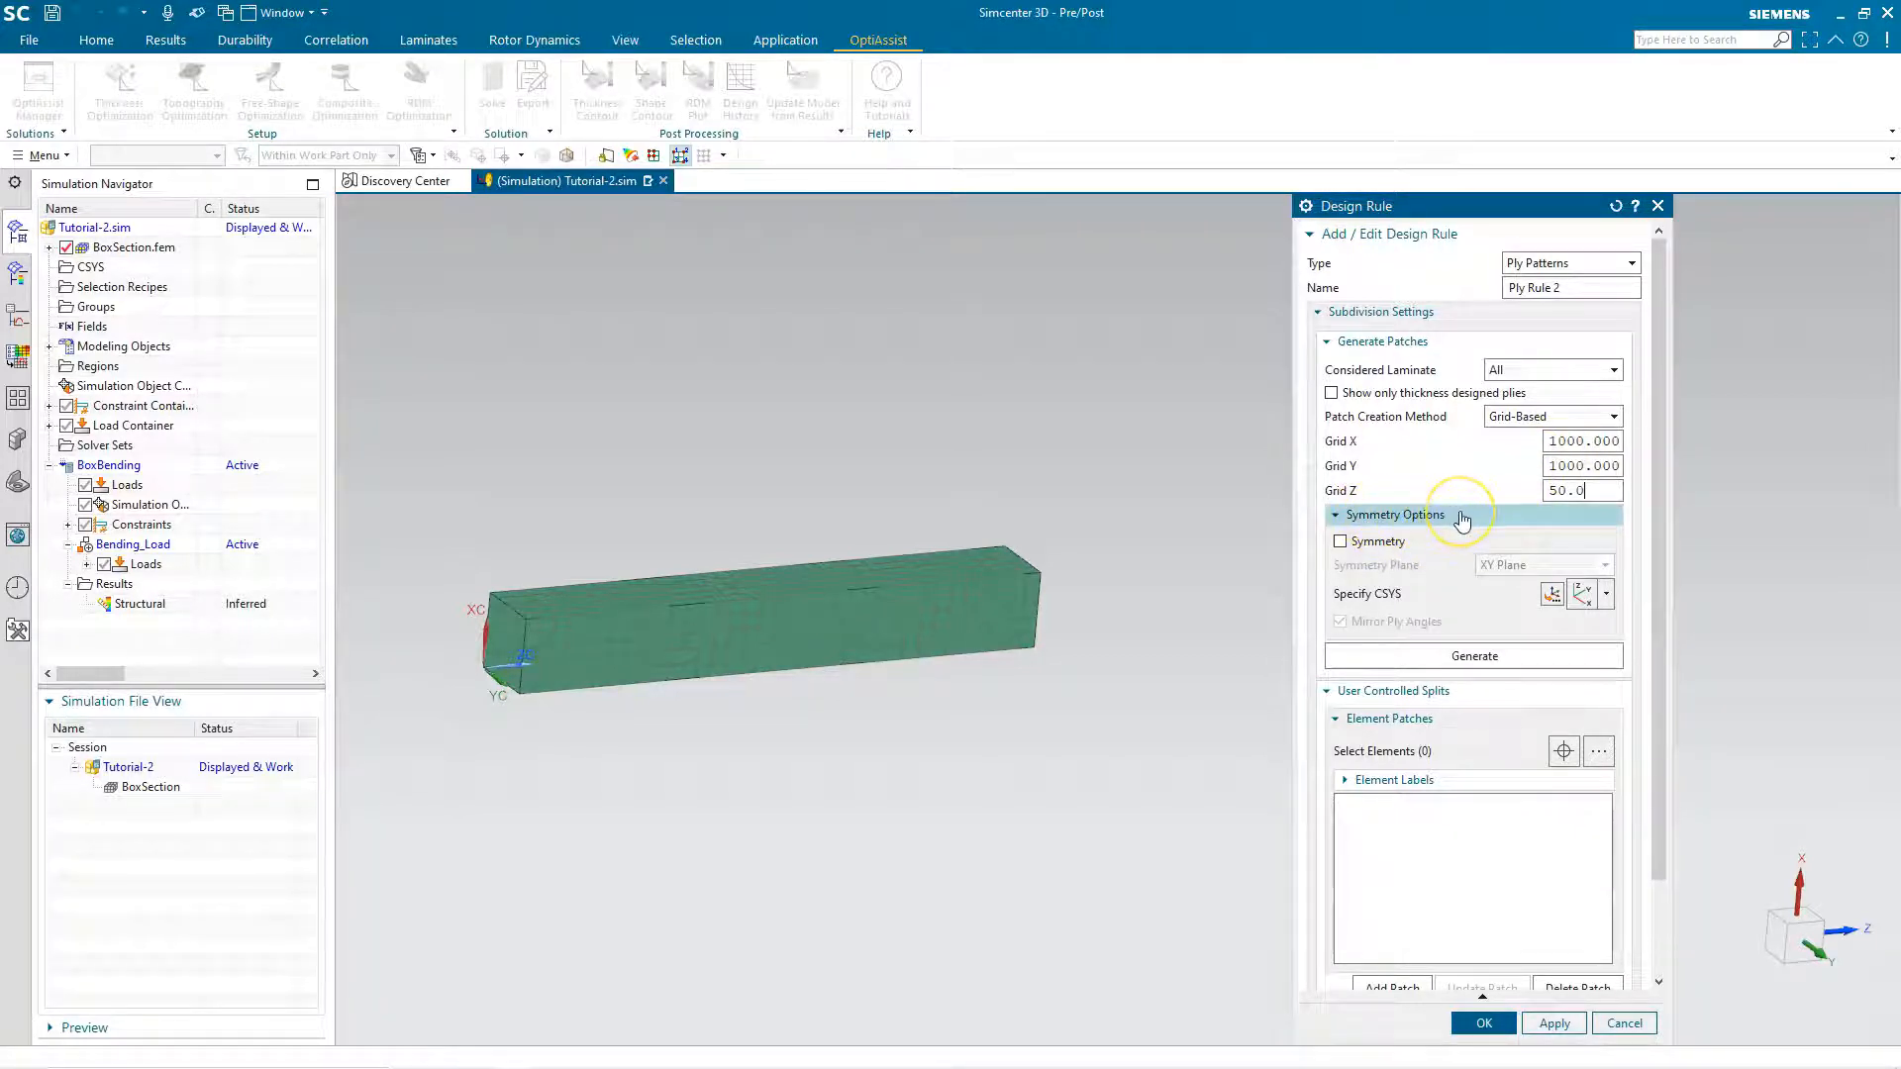
# - Specify the coordinate system at the 0, 0, 0 origin without symmetry and generate the grid-based element patches
pyautogui.click(1417, 556)
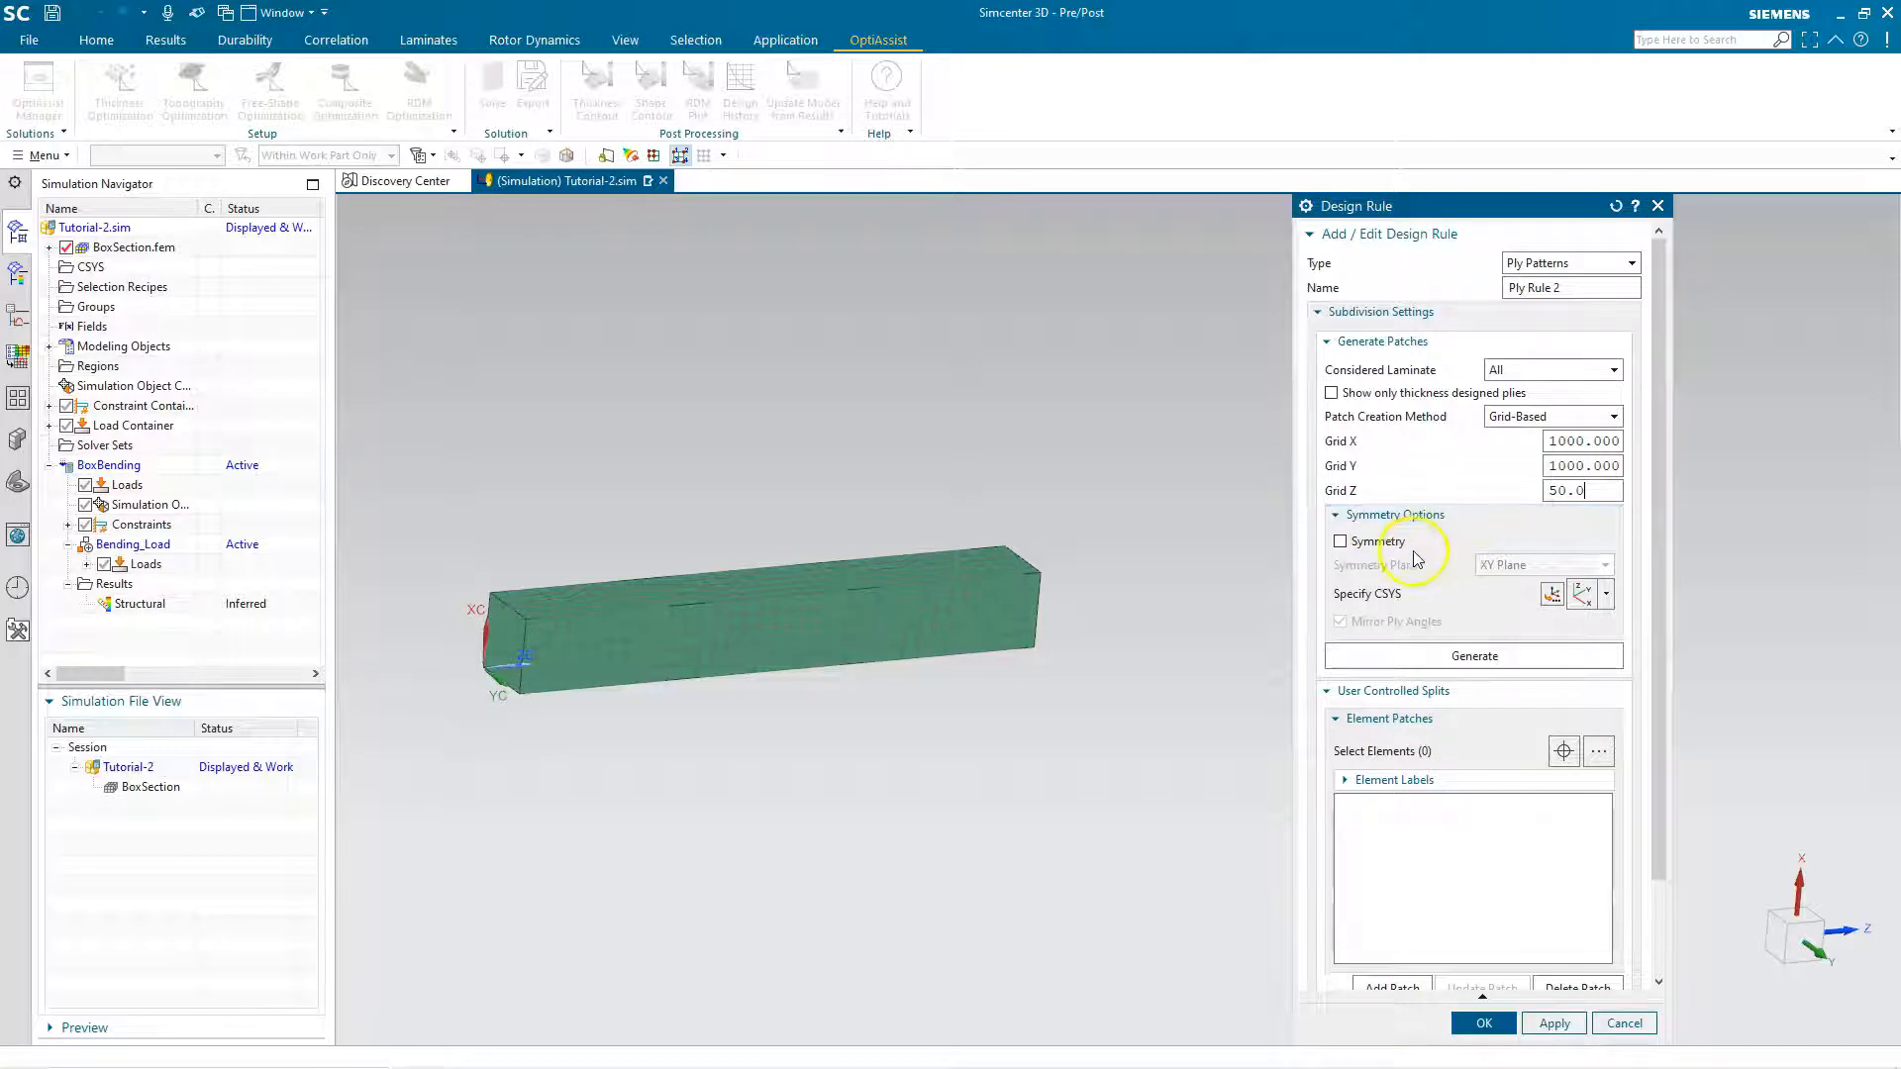
pyautogui.click(1384, 593)
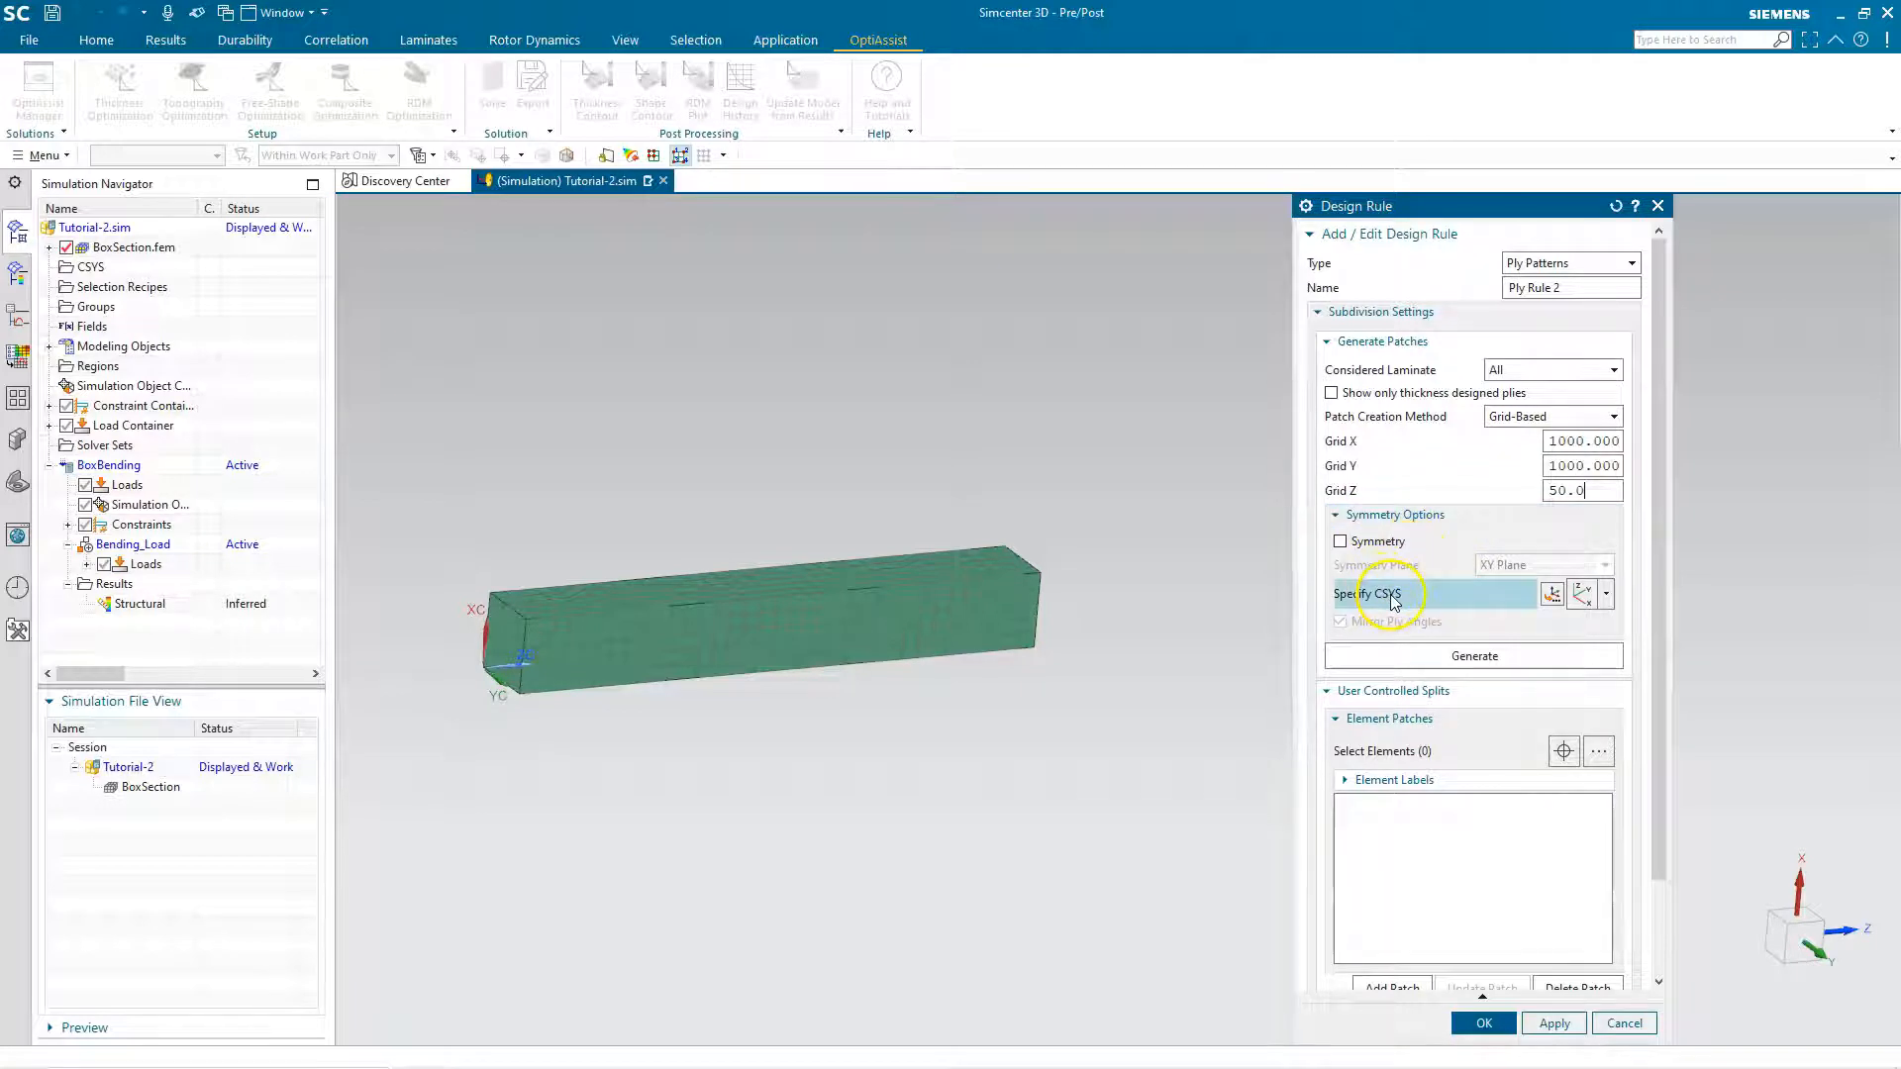
pyautogui.click(1390, 597)
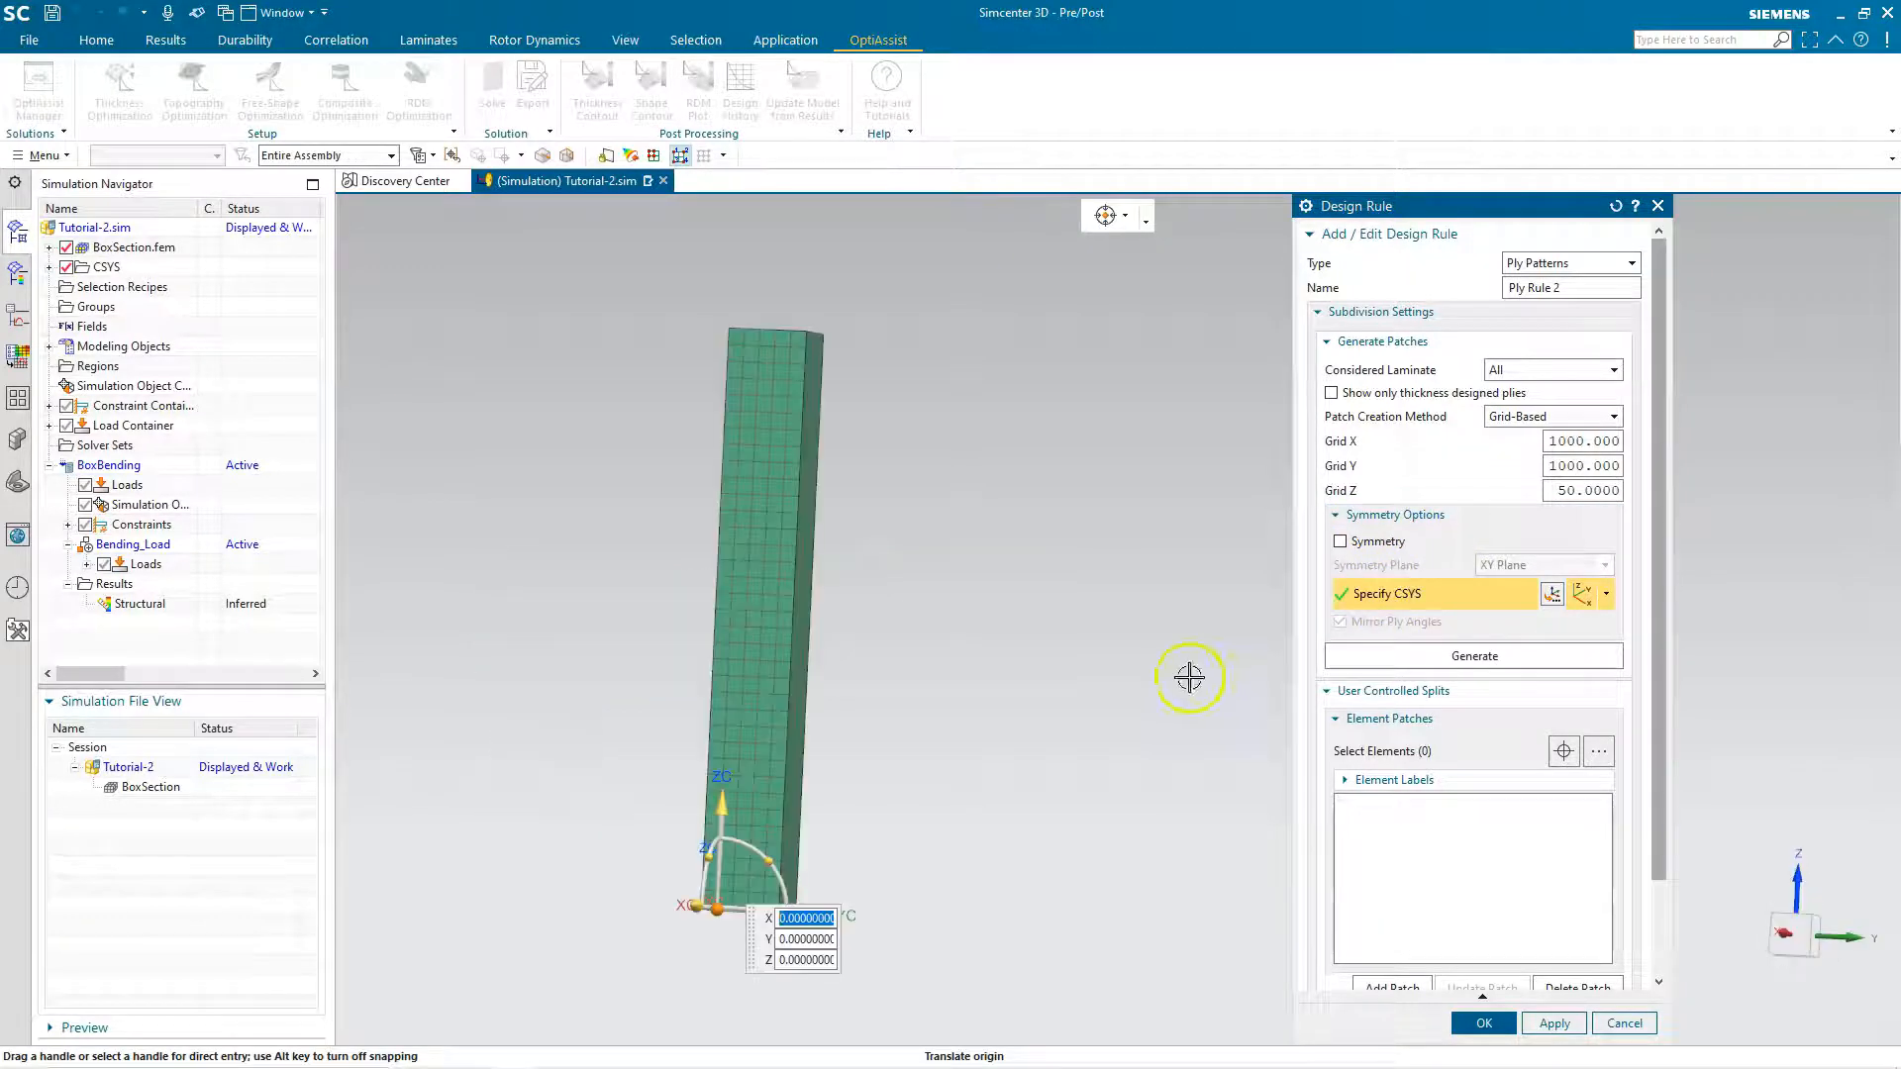
pyautogui.click(1365, 659)
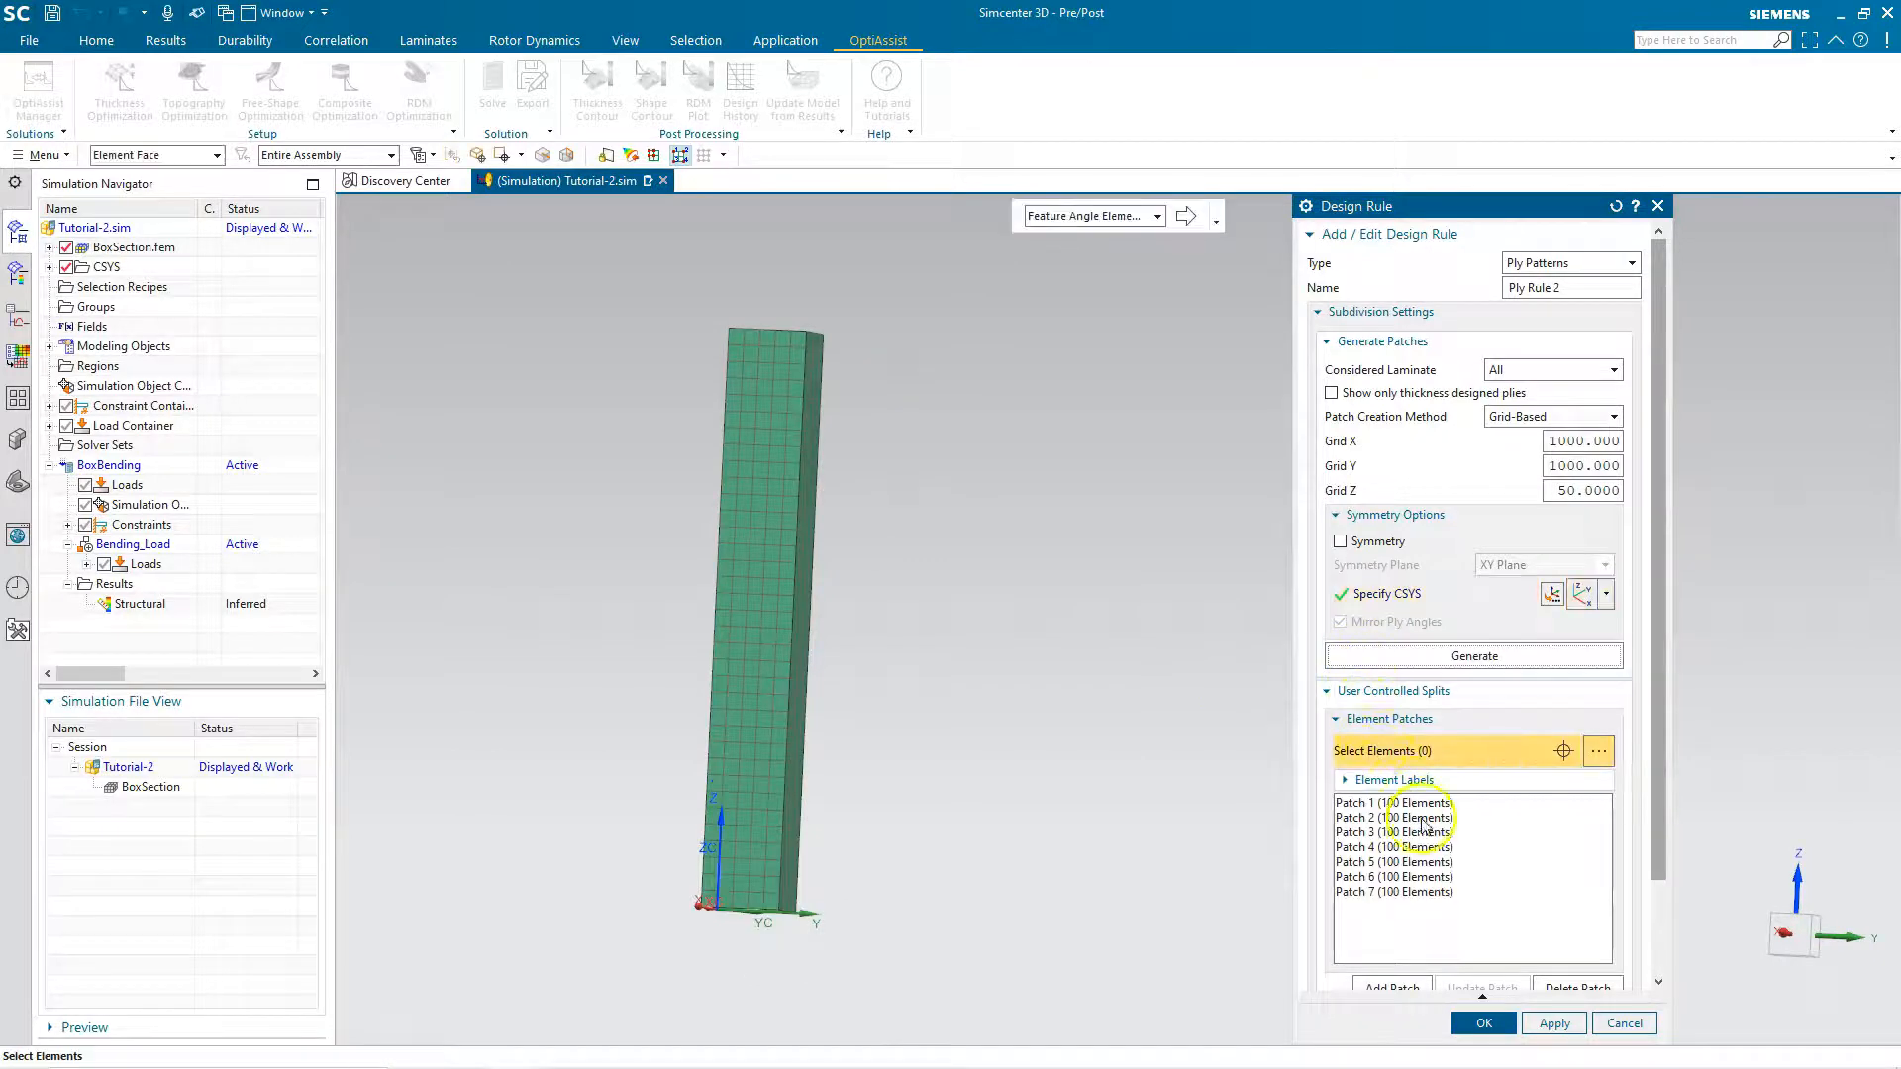
# - Go through the generated patches one by one to examine which elements along the box section each covers
pyautogui.click(1485, 893)
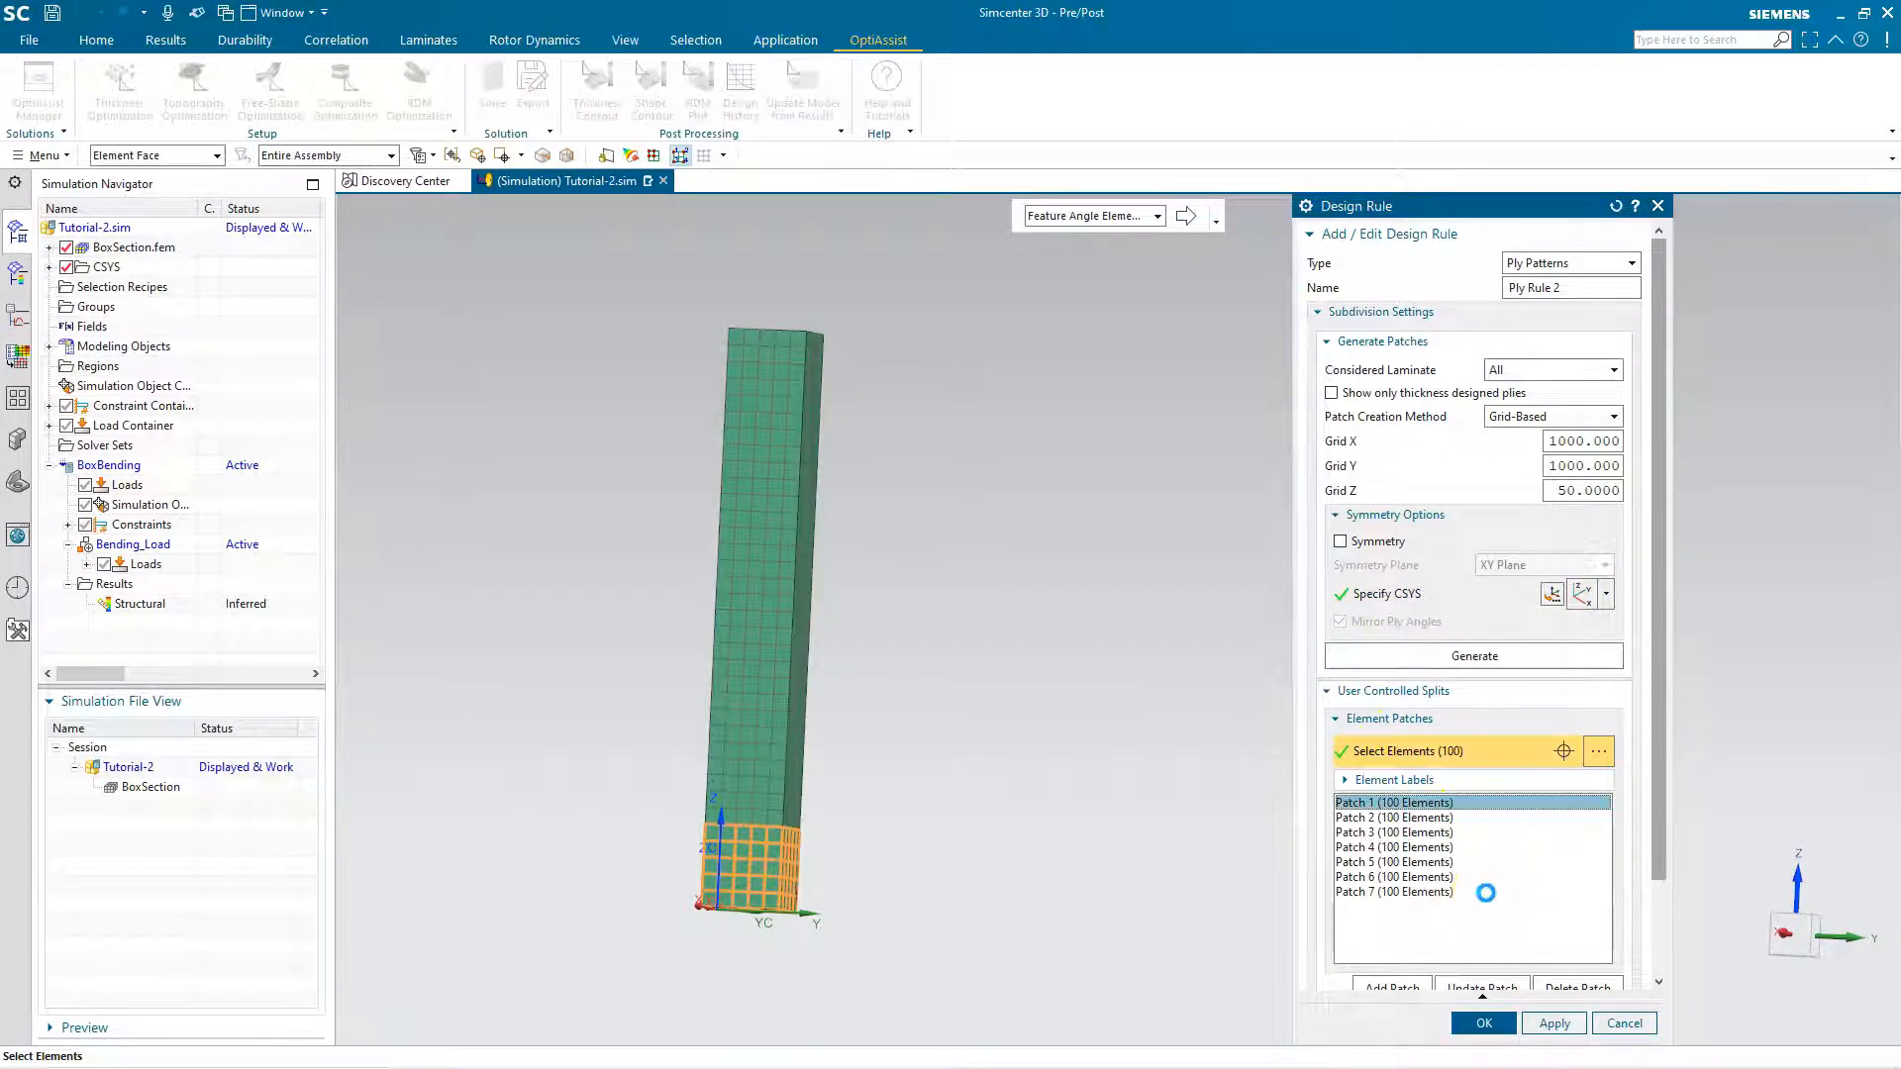
pyautogui.press('Down')
pyautogui.press('Down')
pyautogui.press('Down')
pyautogui.press('Down')
pyautogui.press('Down')
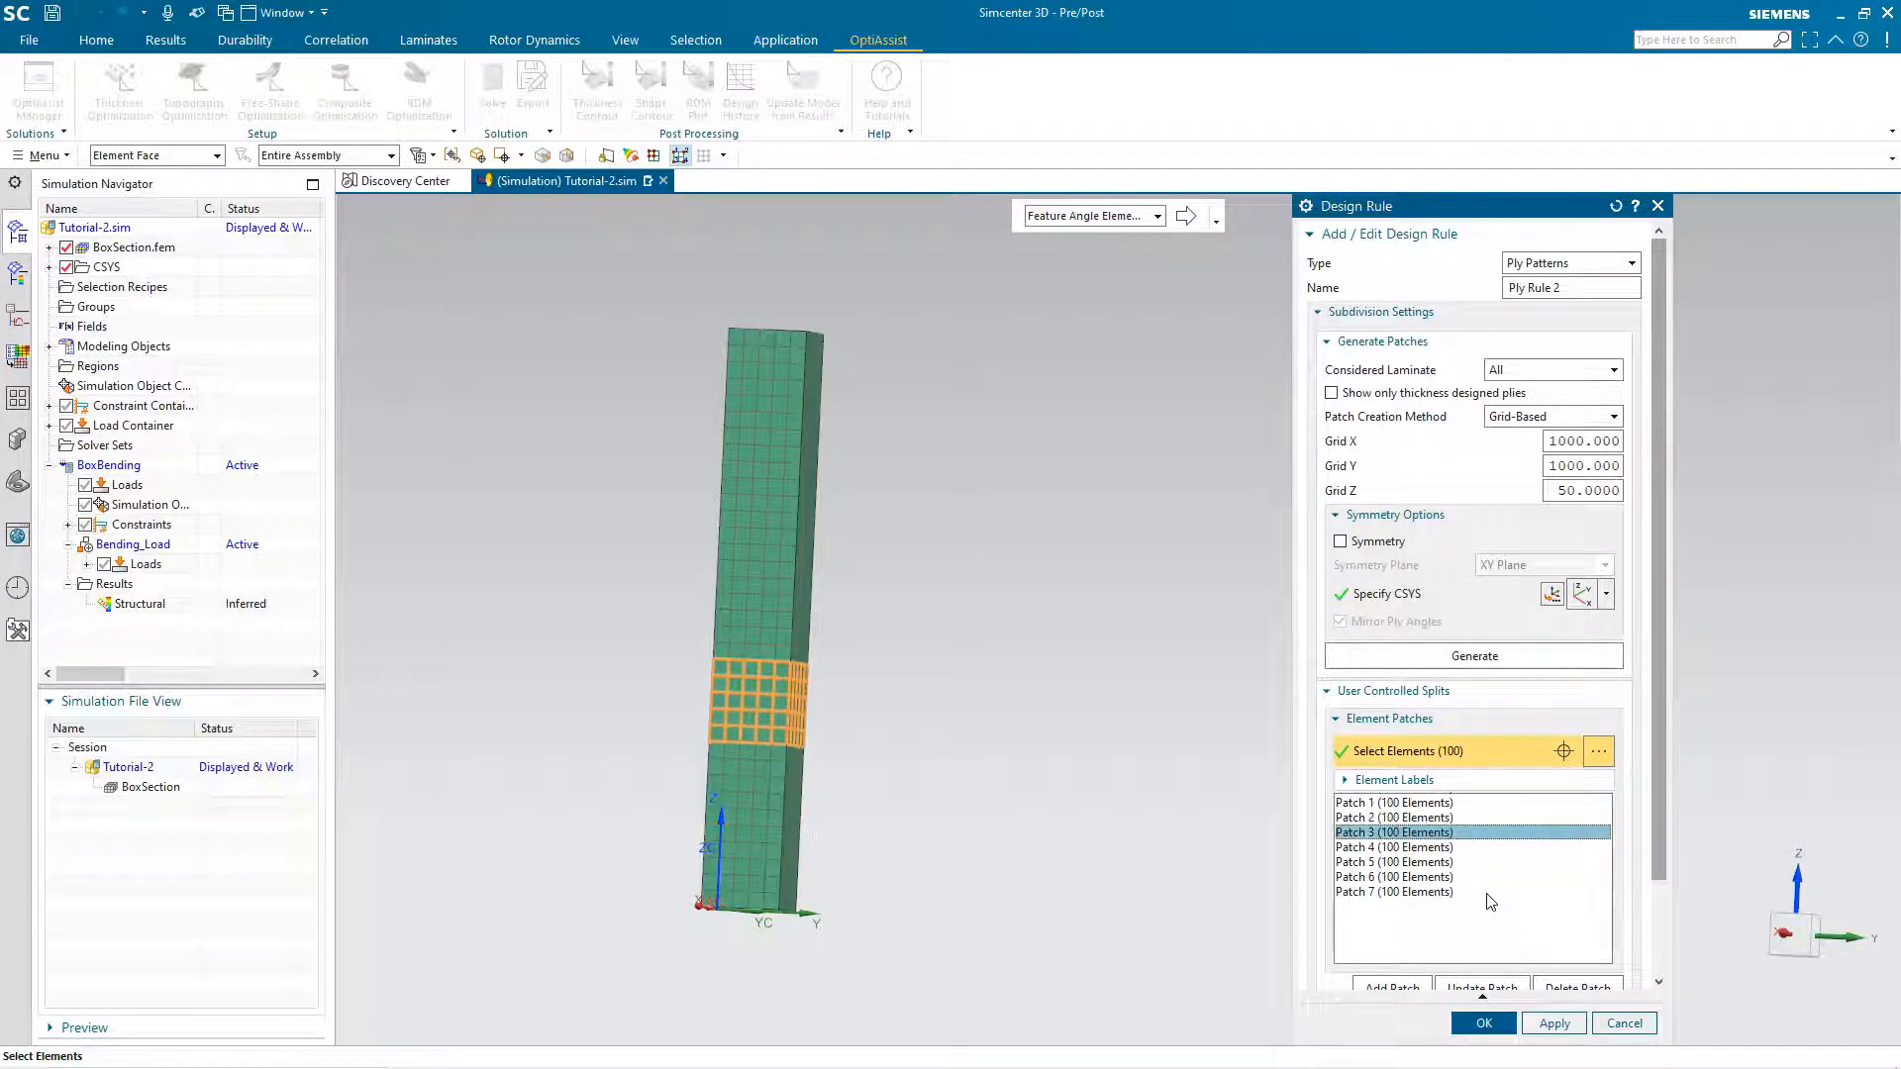
pyautogui.press('Down')
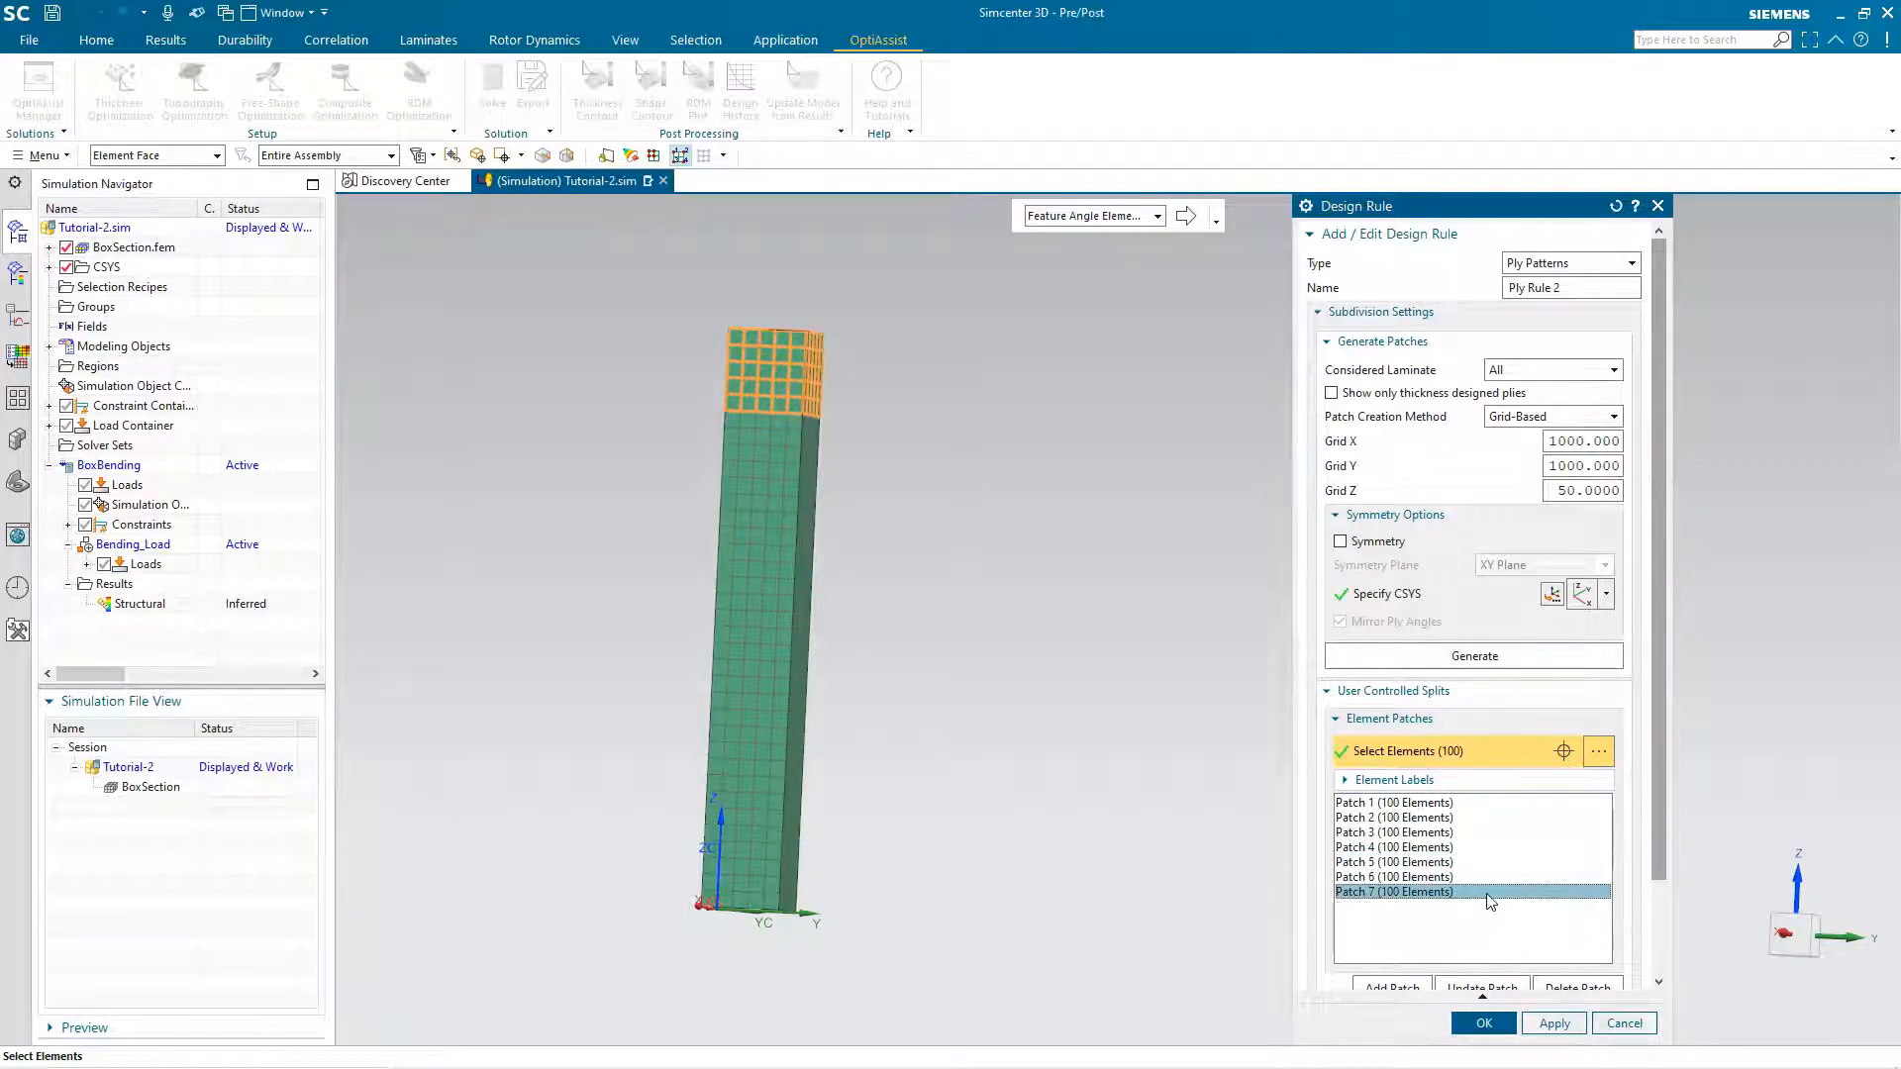
pyautogui.press('Up')
pyautogui.press('Up')
pyautogui.press('Up')
pyautogui.press('Up')
pyautogui.press('Up')
pyautogui.press('Up')
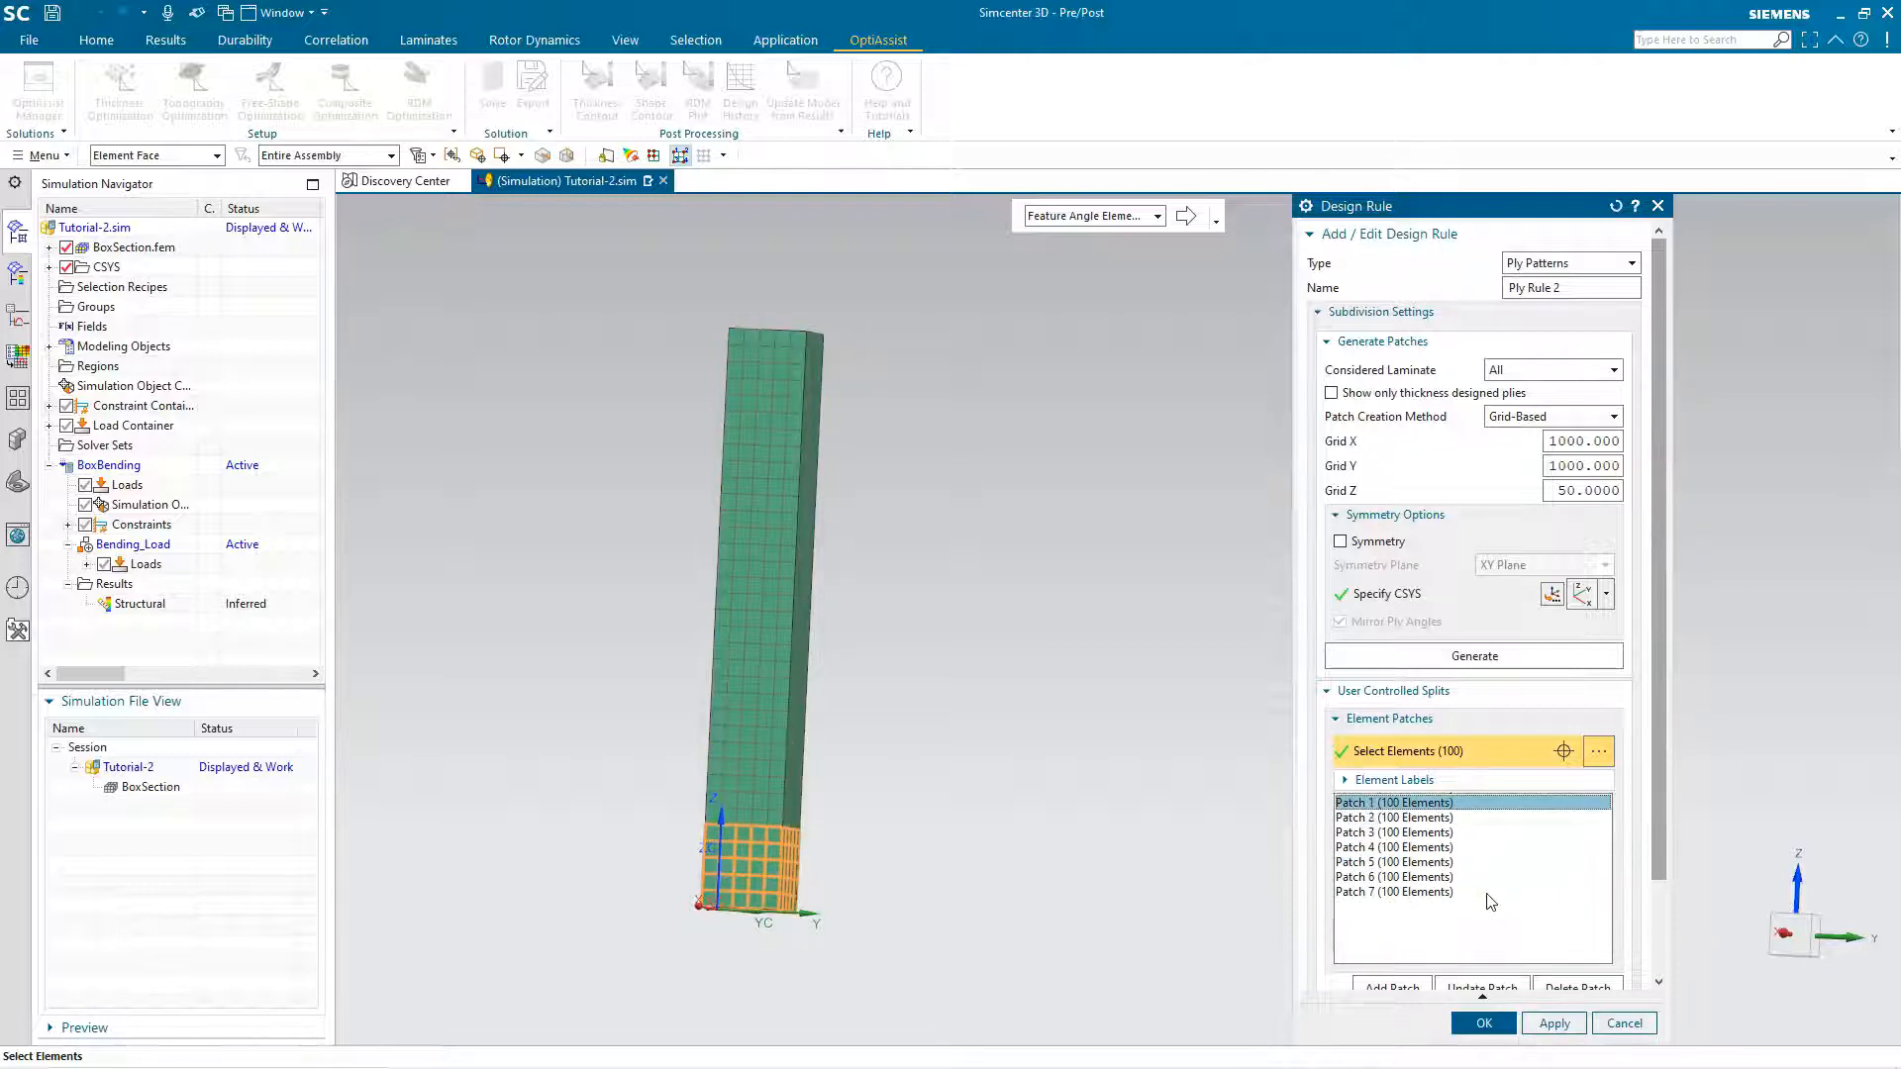
pyautogui.click(1488, 893)
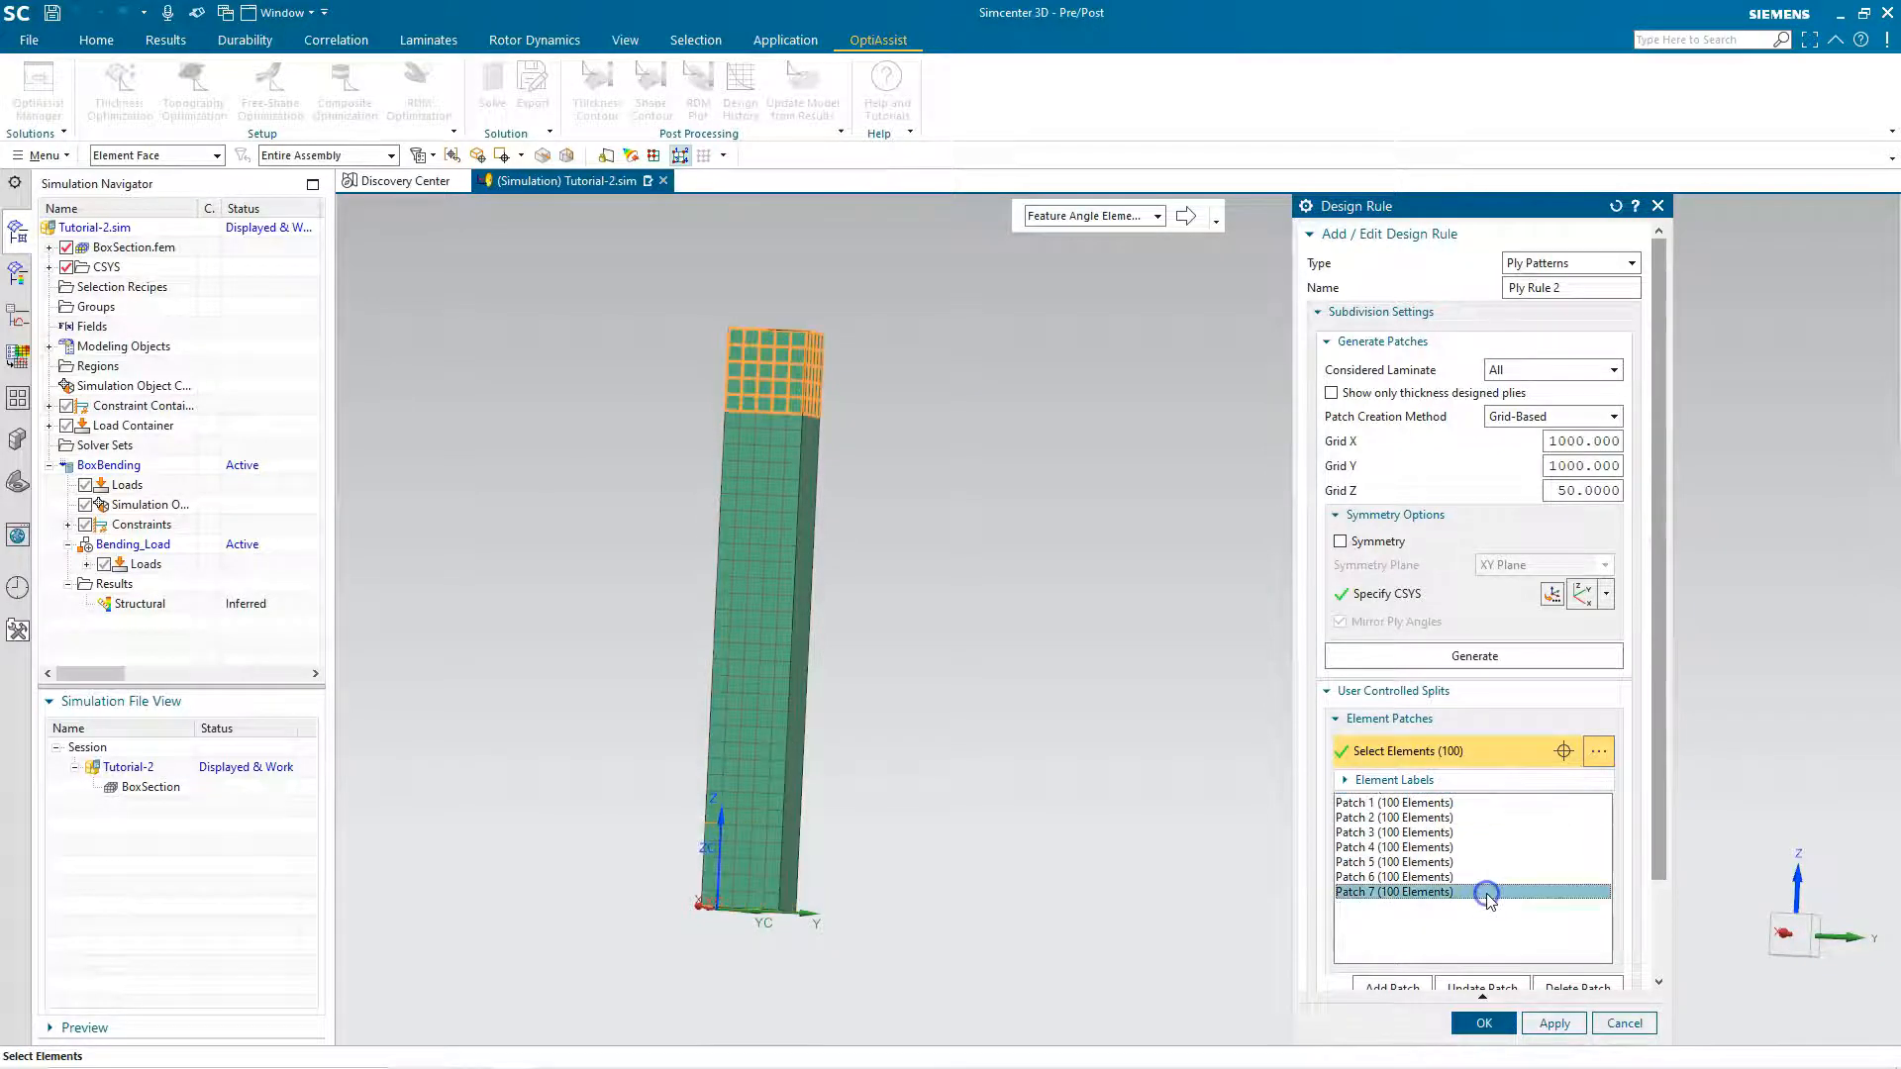
# - Accept the grid-based ply pattern rule and continue through grouping to the constraints, keeping Minimise Mass of the entire model as the goal
pyautogui.click(1473, 721)
pyautogui.click(1474, 722)
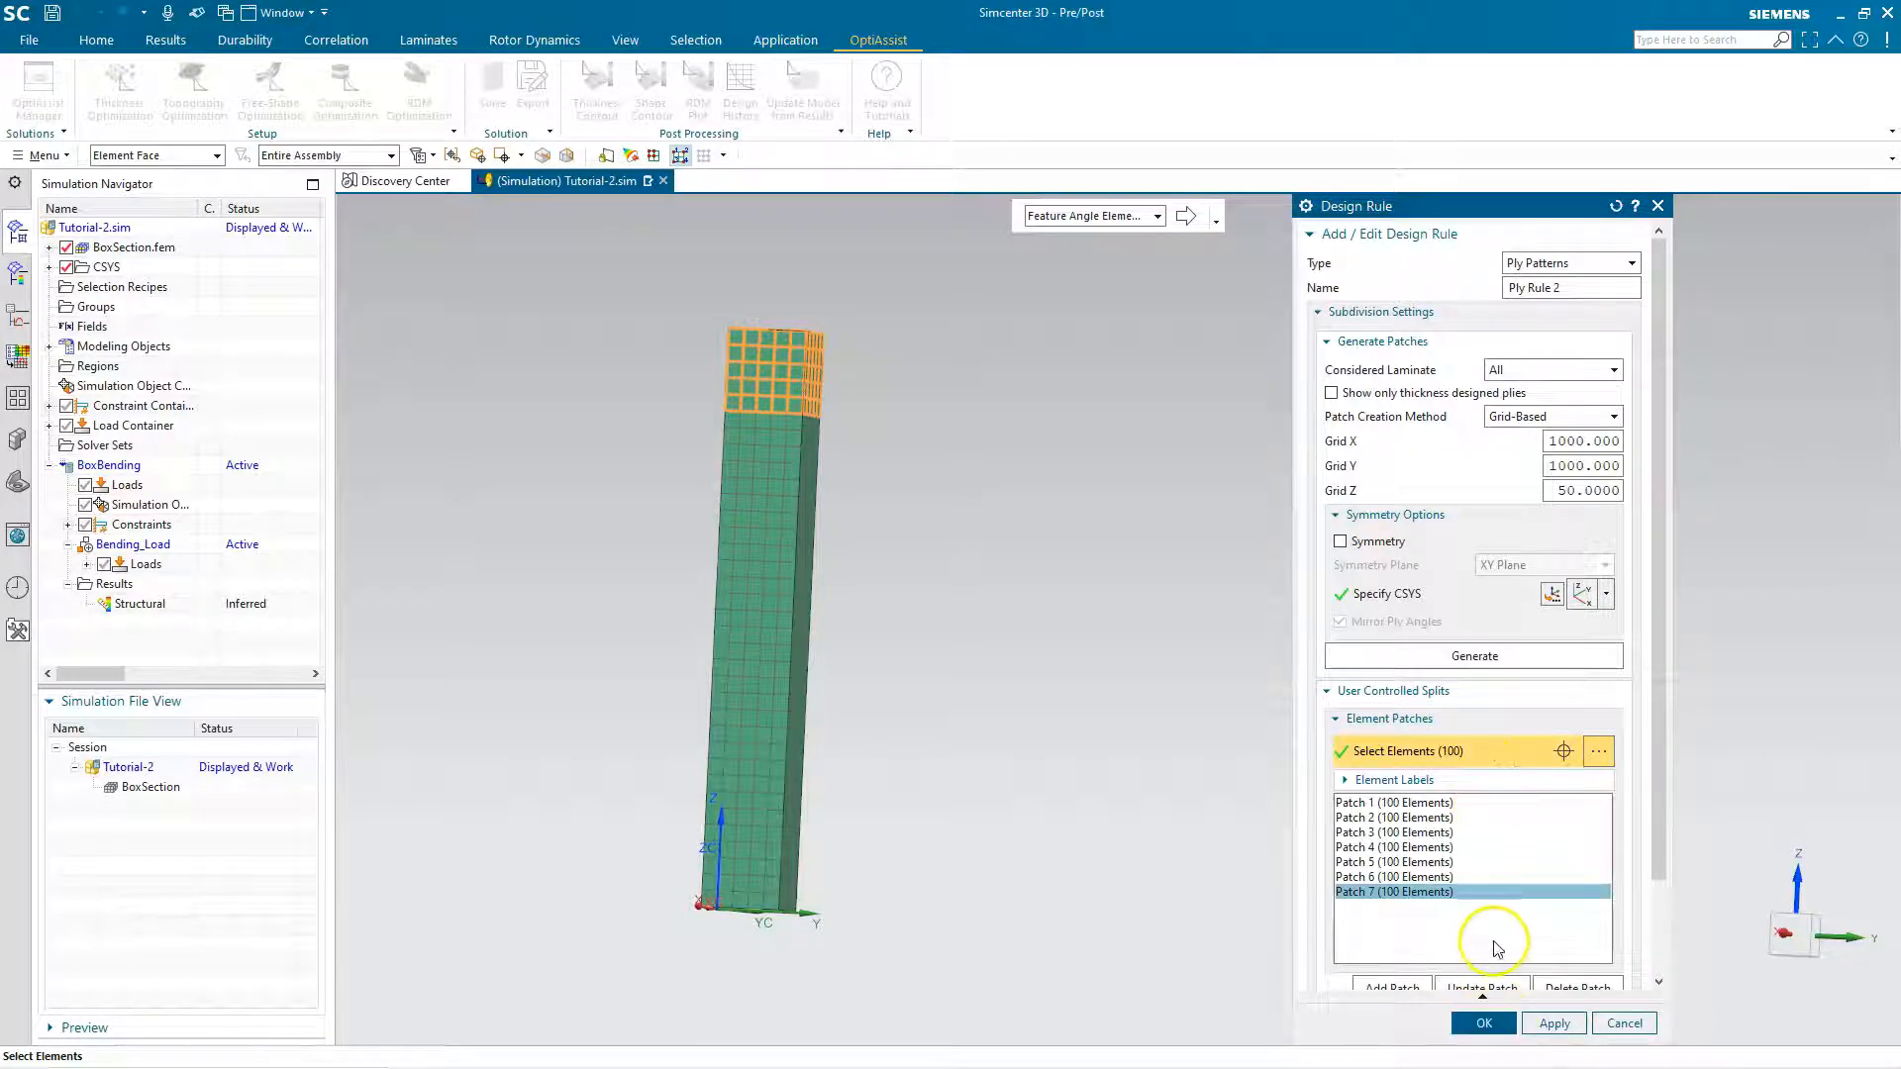
pyautogui.click(1484, 1024)
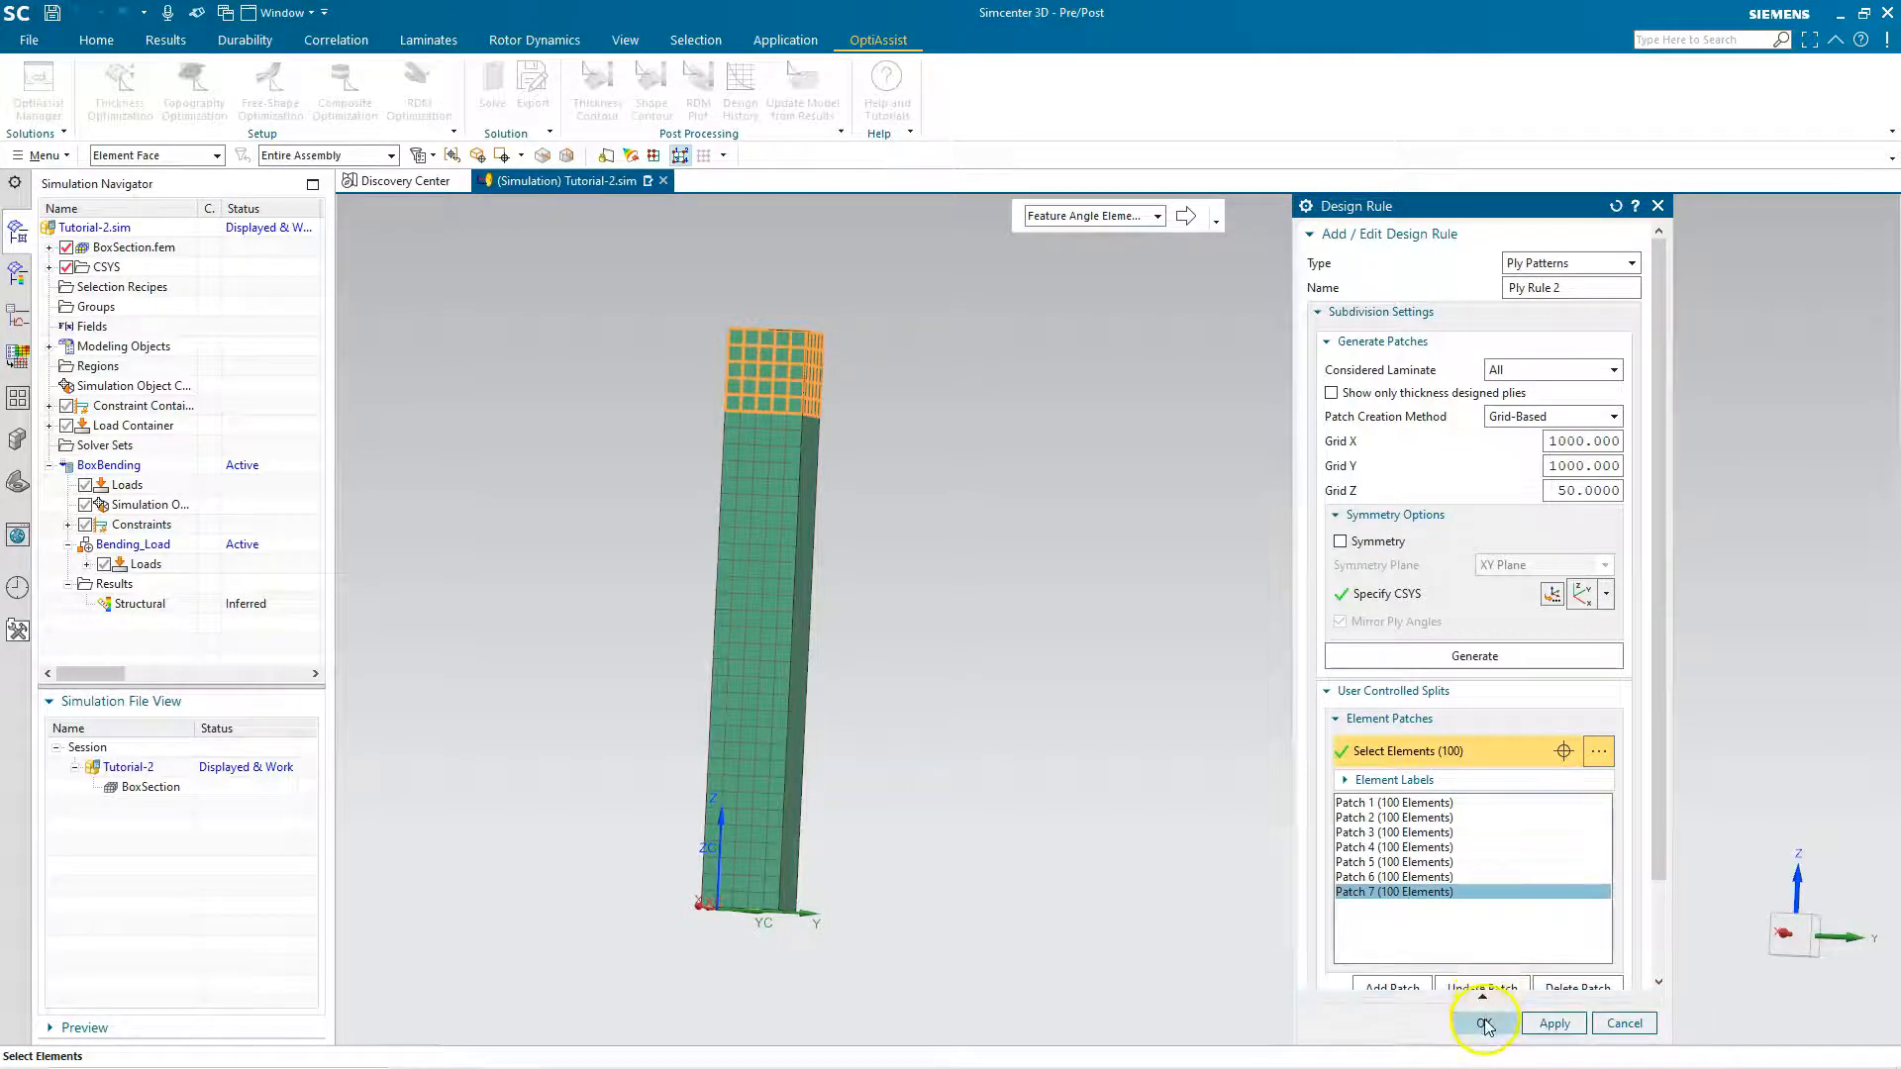
pyautogui.click(1479, 867)
pyautogui.click(1859, 913)
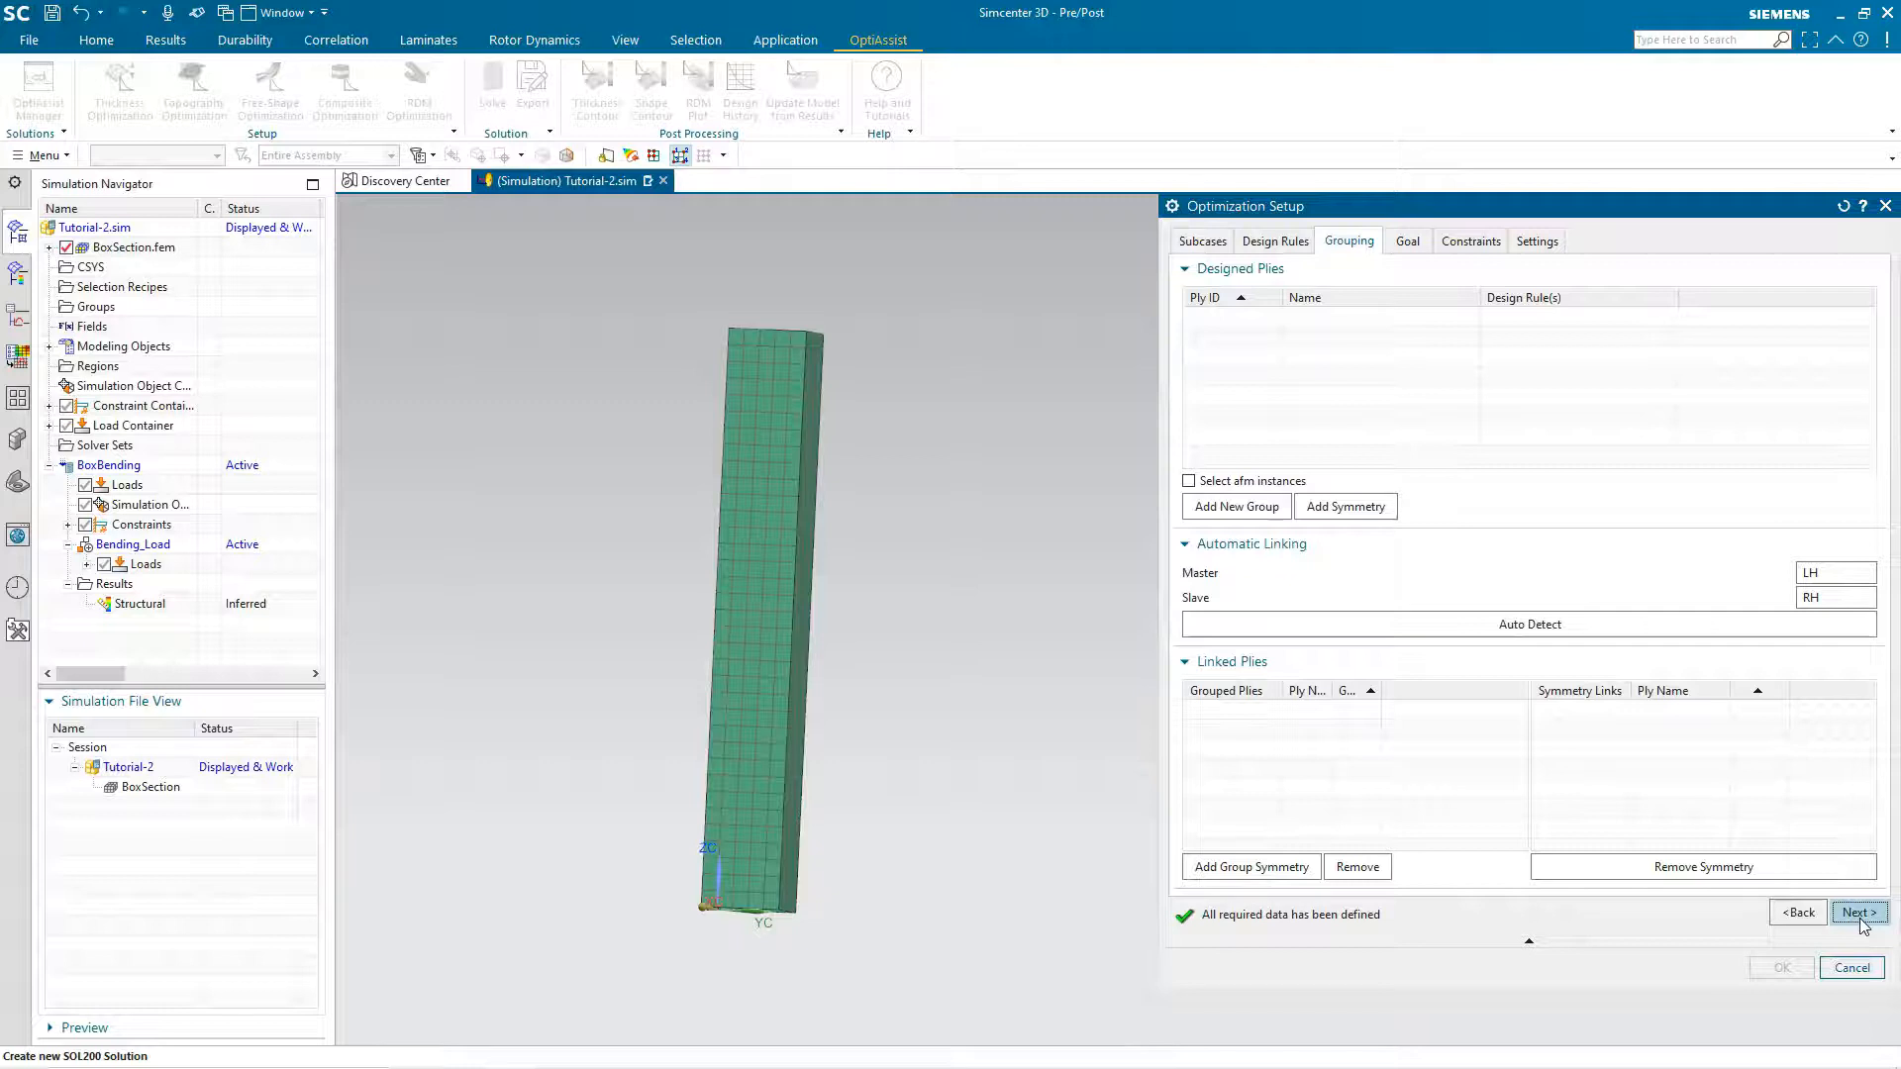
pyautogui.click(1859, 912)
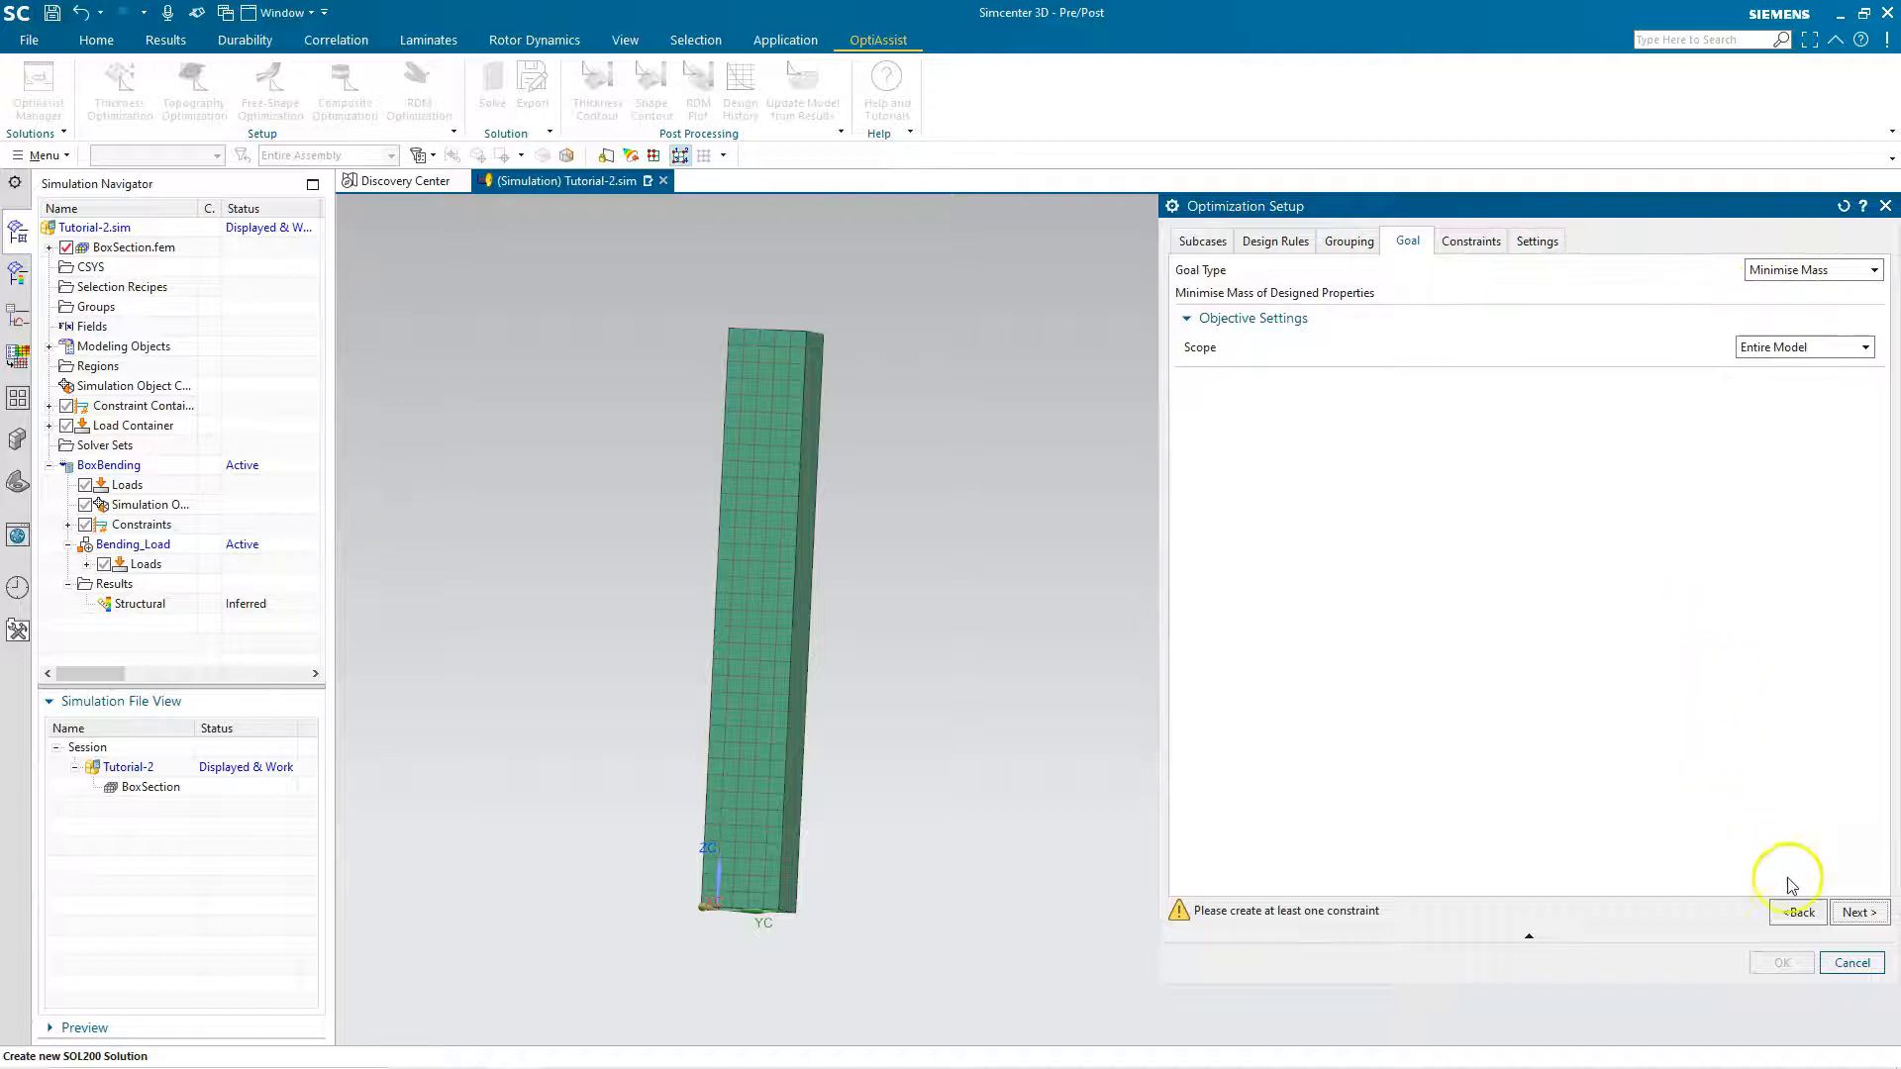
pyautogui.click(1856, 913)
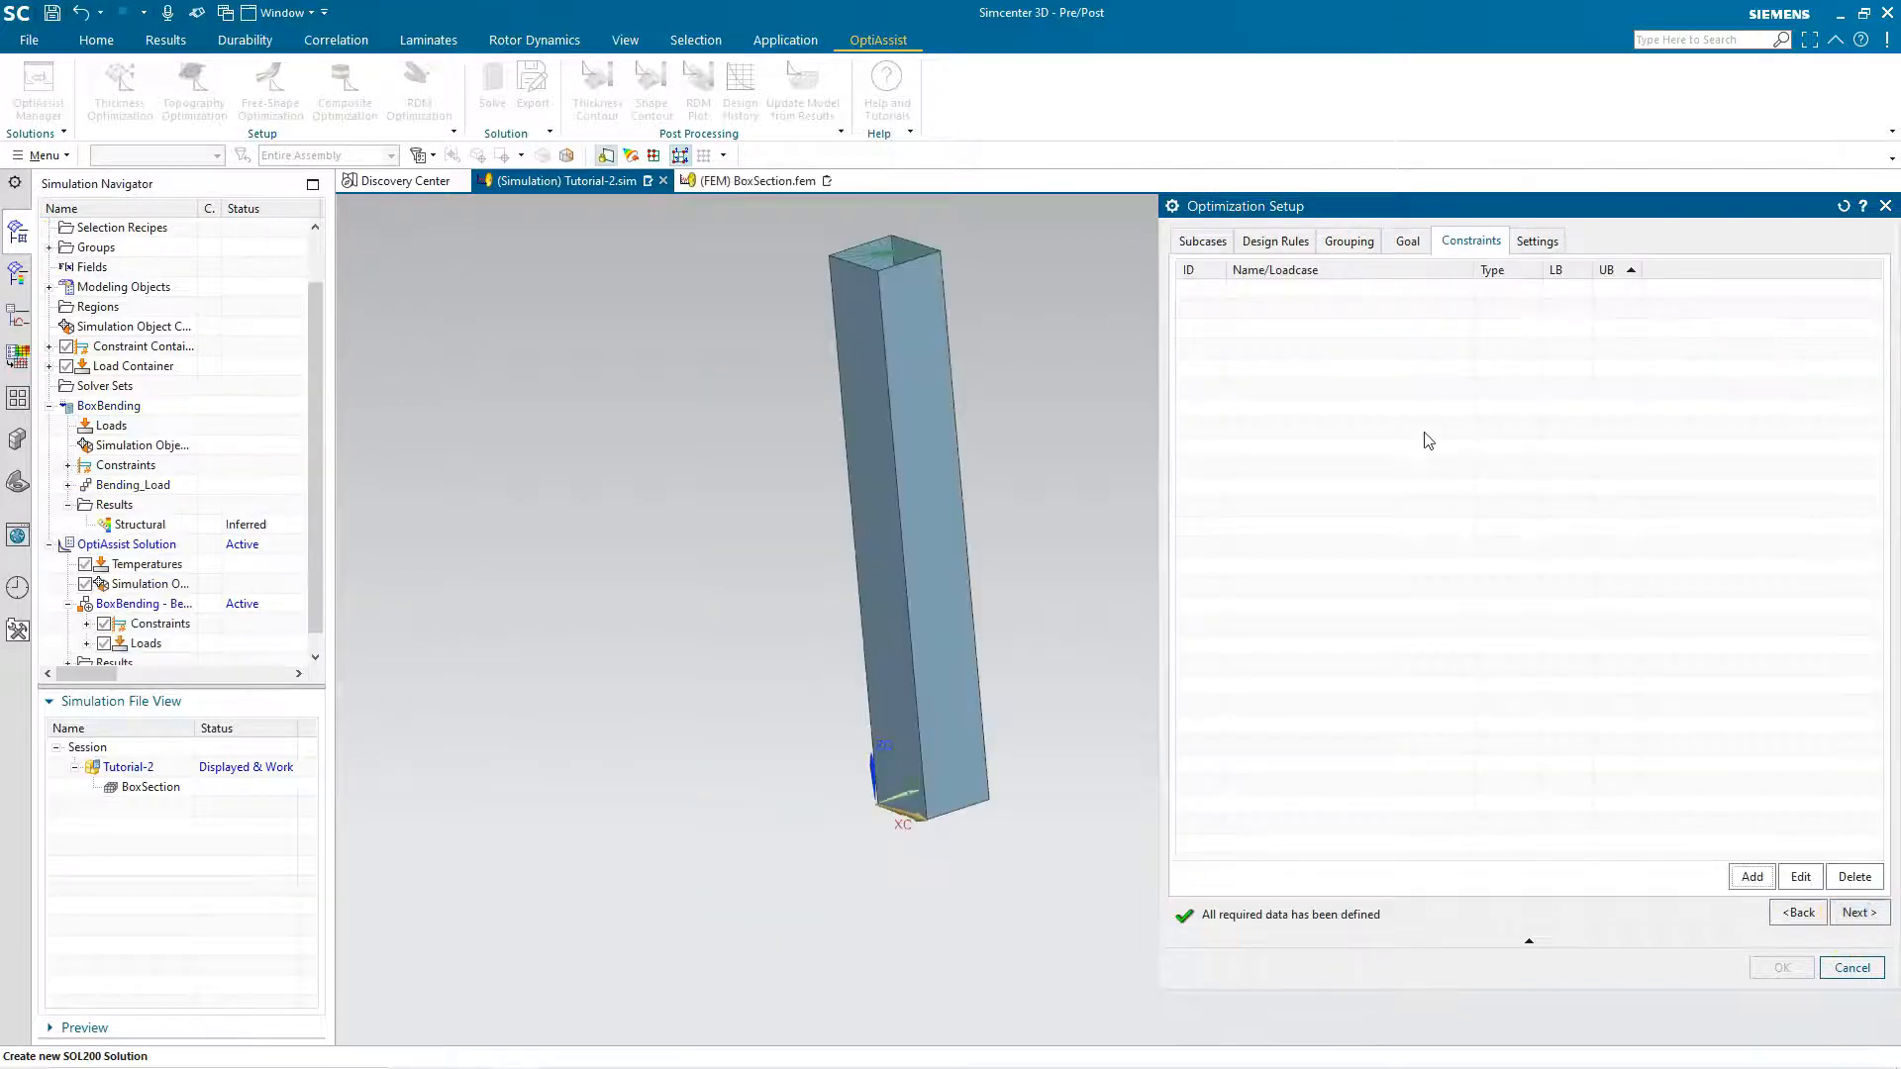
# - Add a displacement magnitude constraint with a 1.0 mm upper limit at node 721 for the BoxBending - Bending_Load loadcase
pyautogui.click(1752, 876)
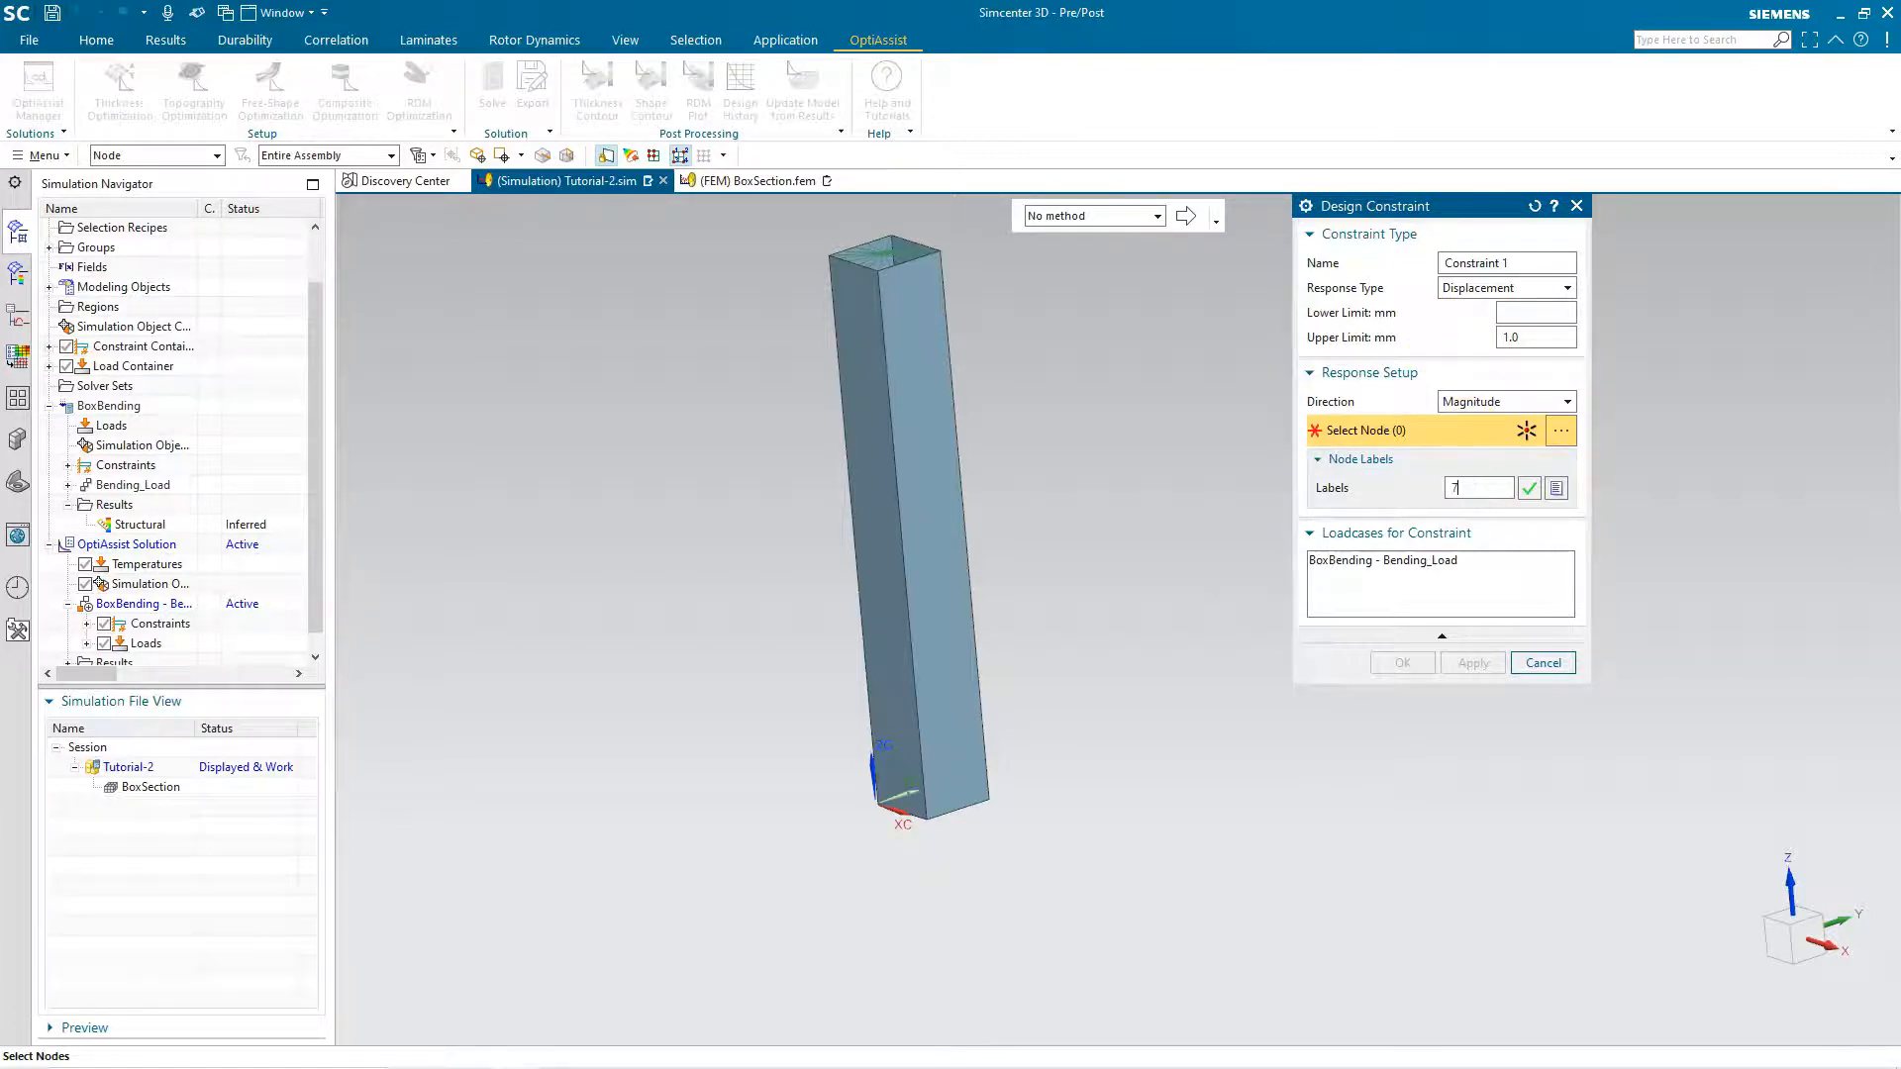
pyautogui.click(1530, 488)
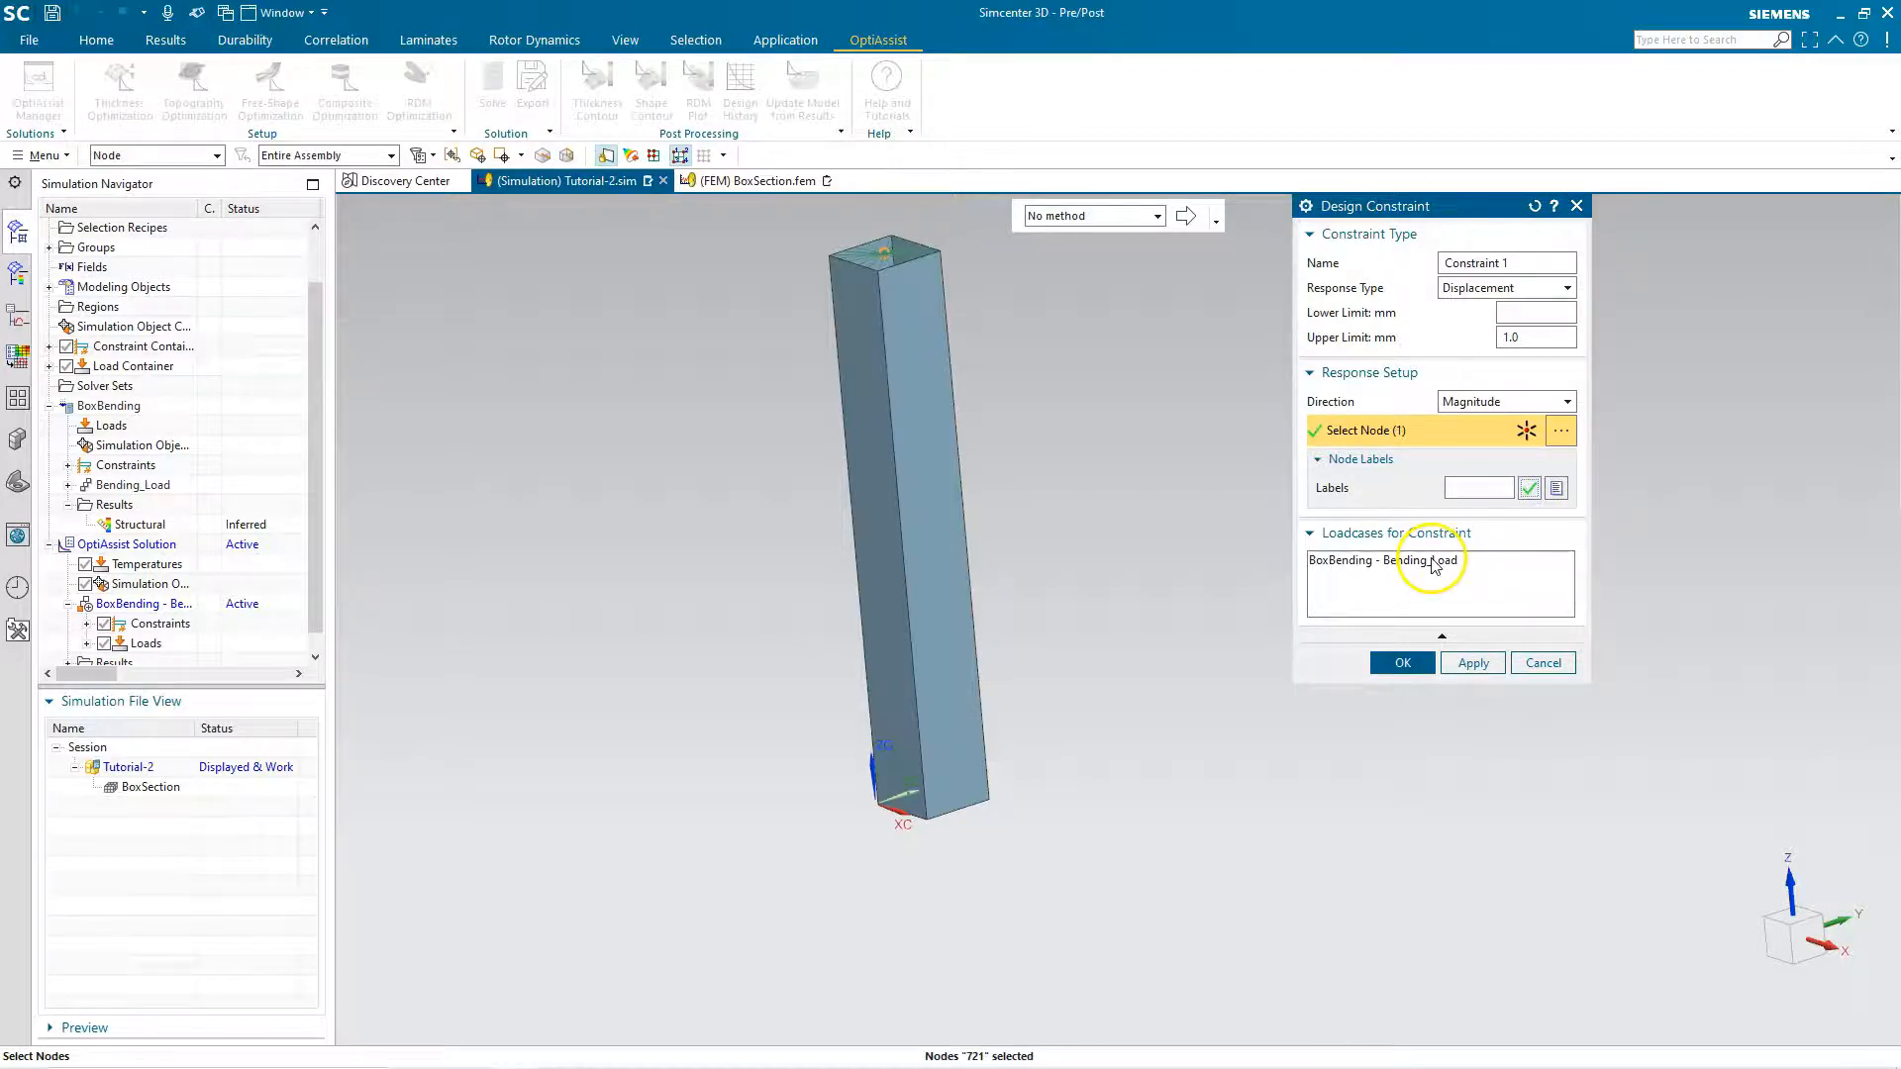
pyautogui.click(1428, 561)
pyautogui.click(1403, 664)
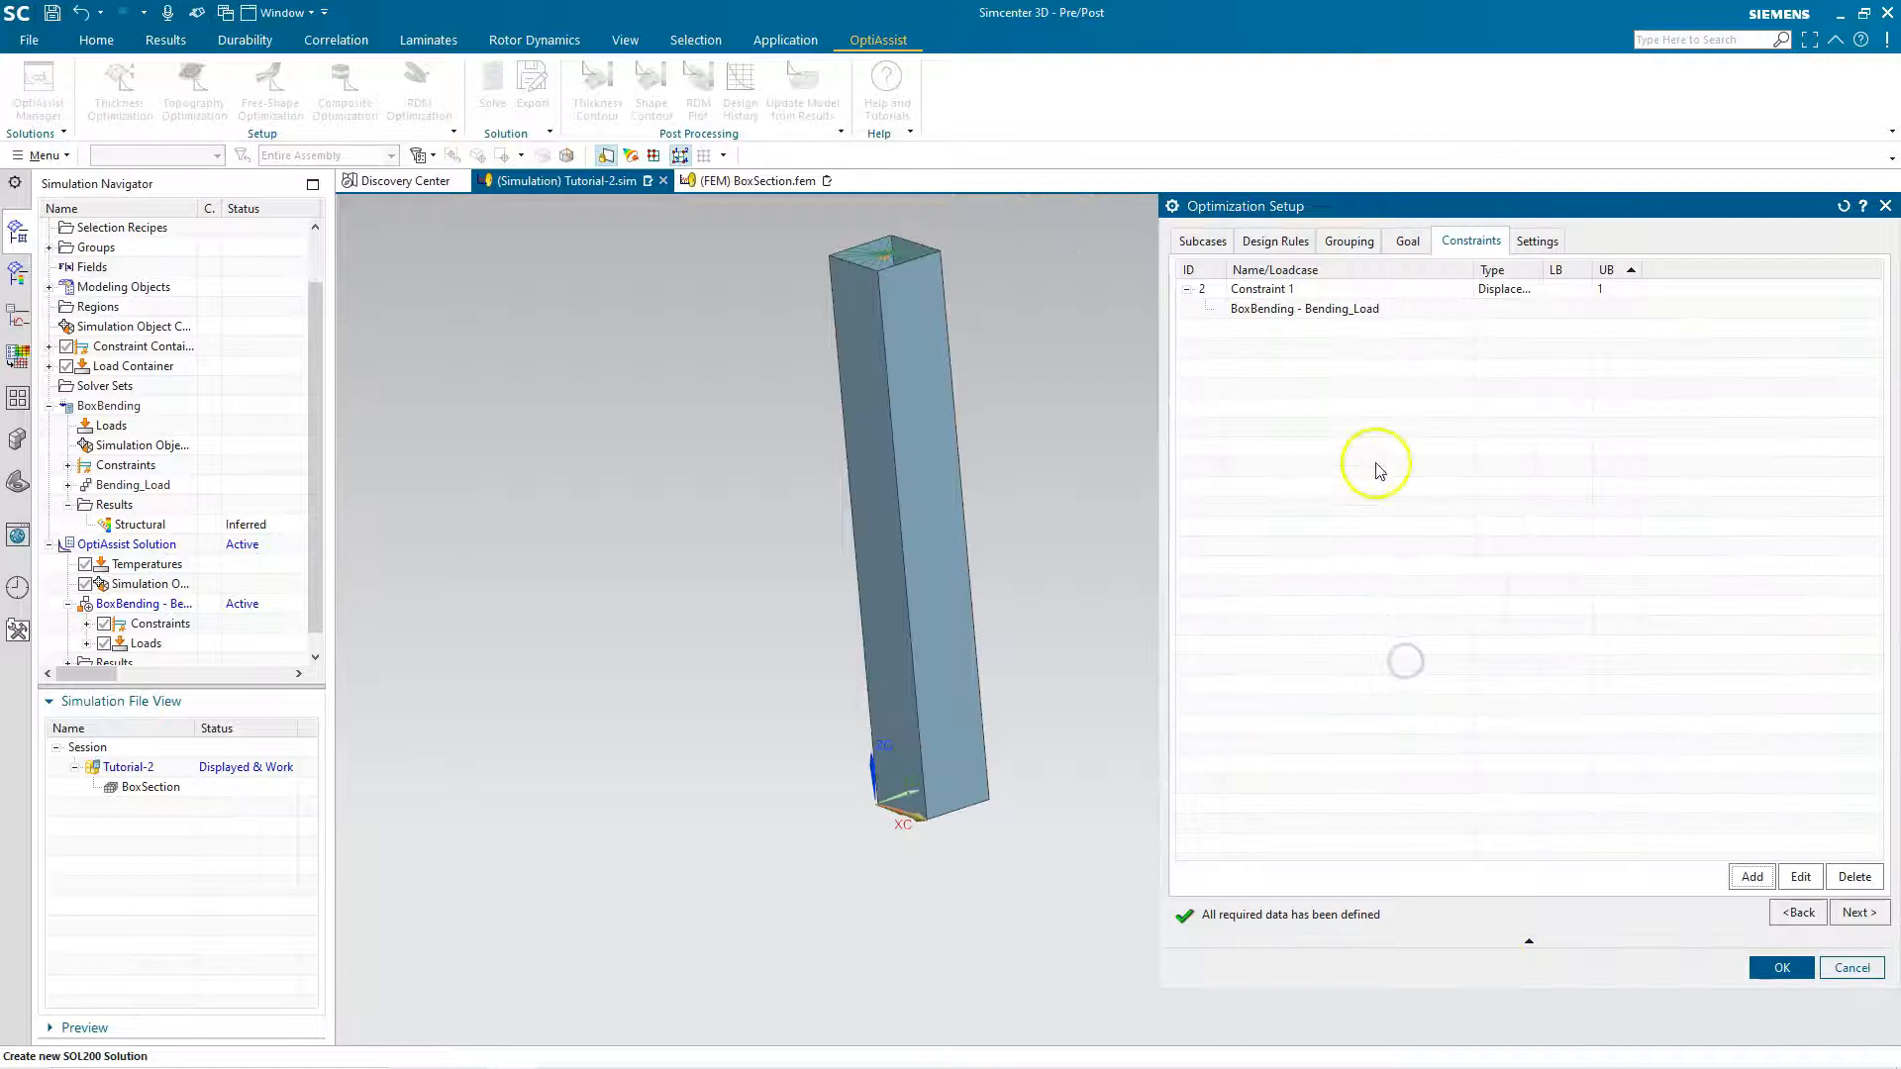
# - Finish the optimization settings and solve the OptiAssist solution without reviewing the solver messages
pyautogui.click(1862, 913)
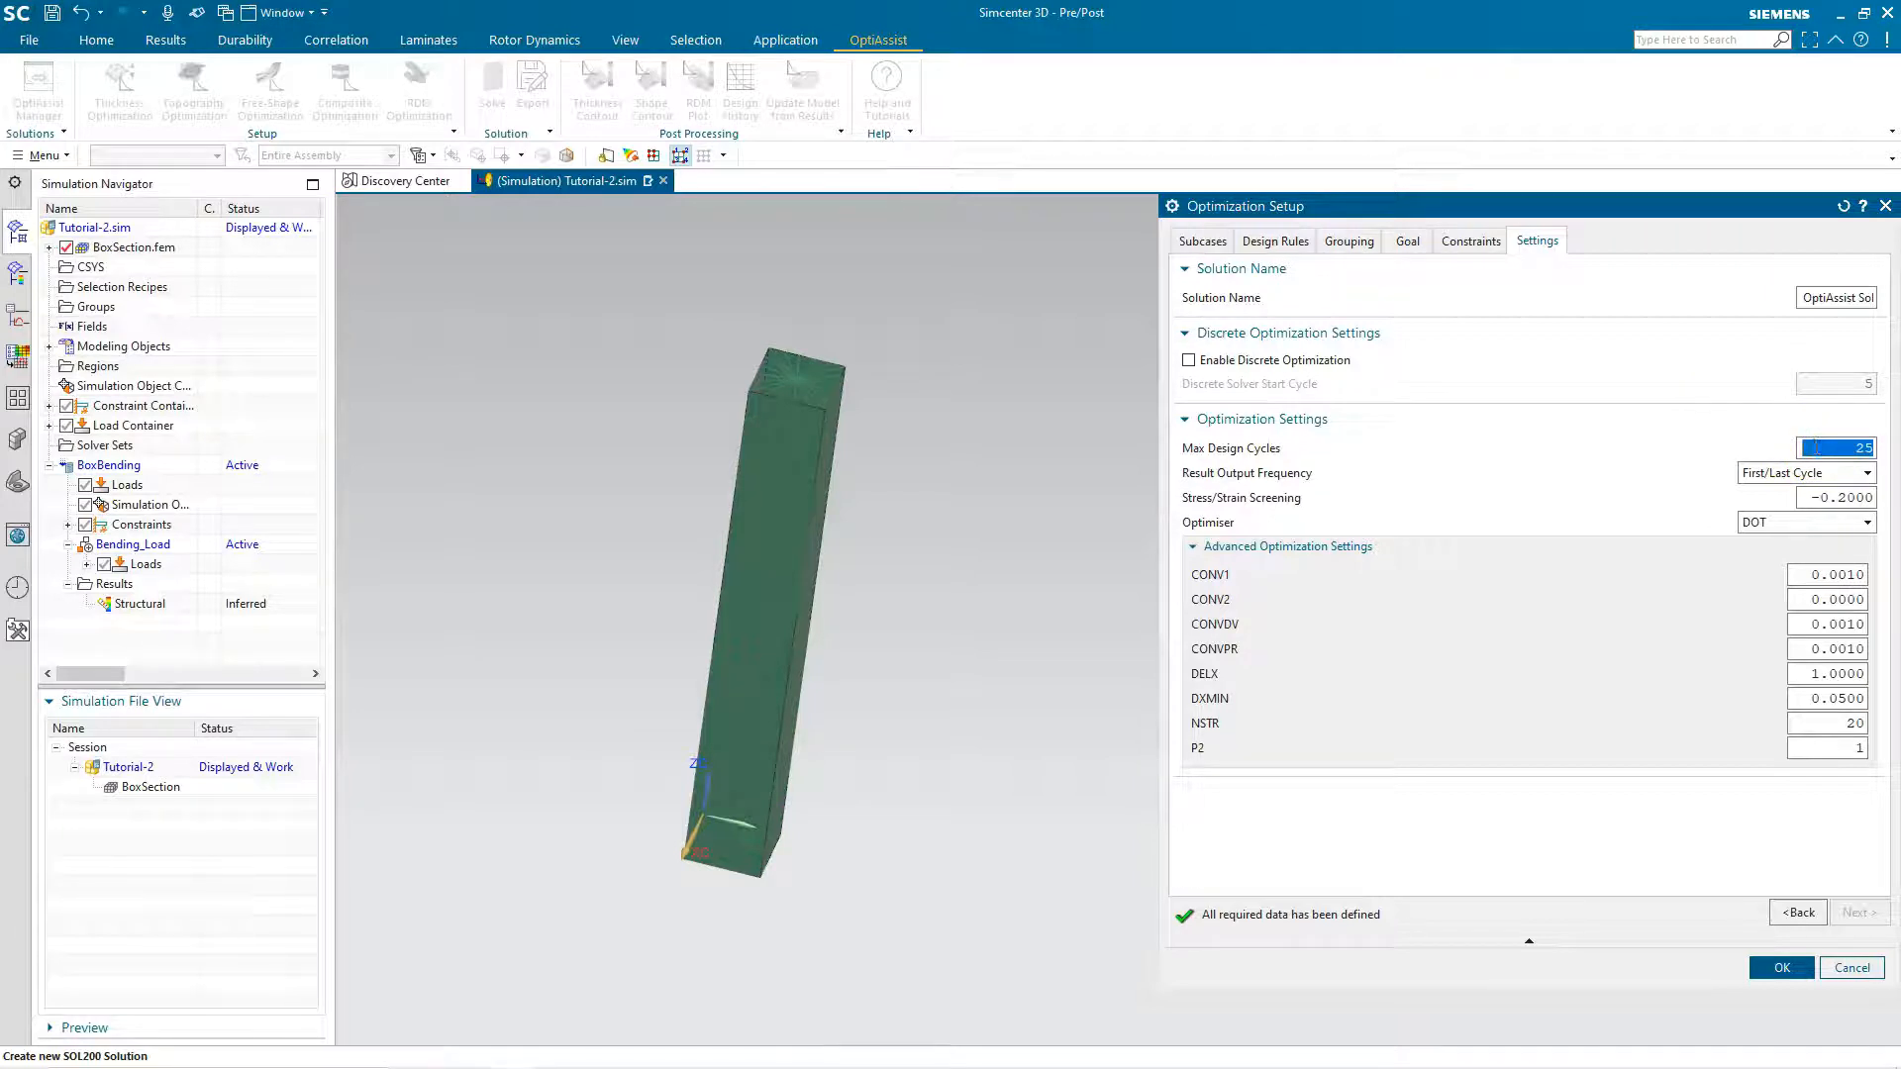
pyautogui.click(1758, 975)
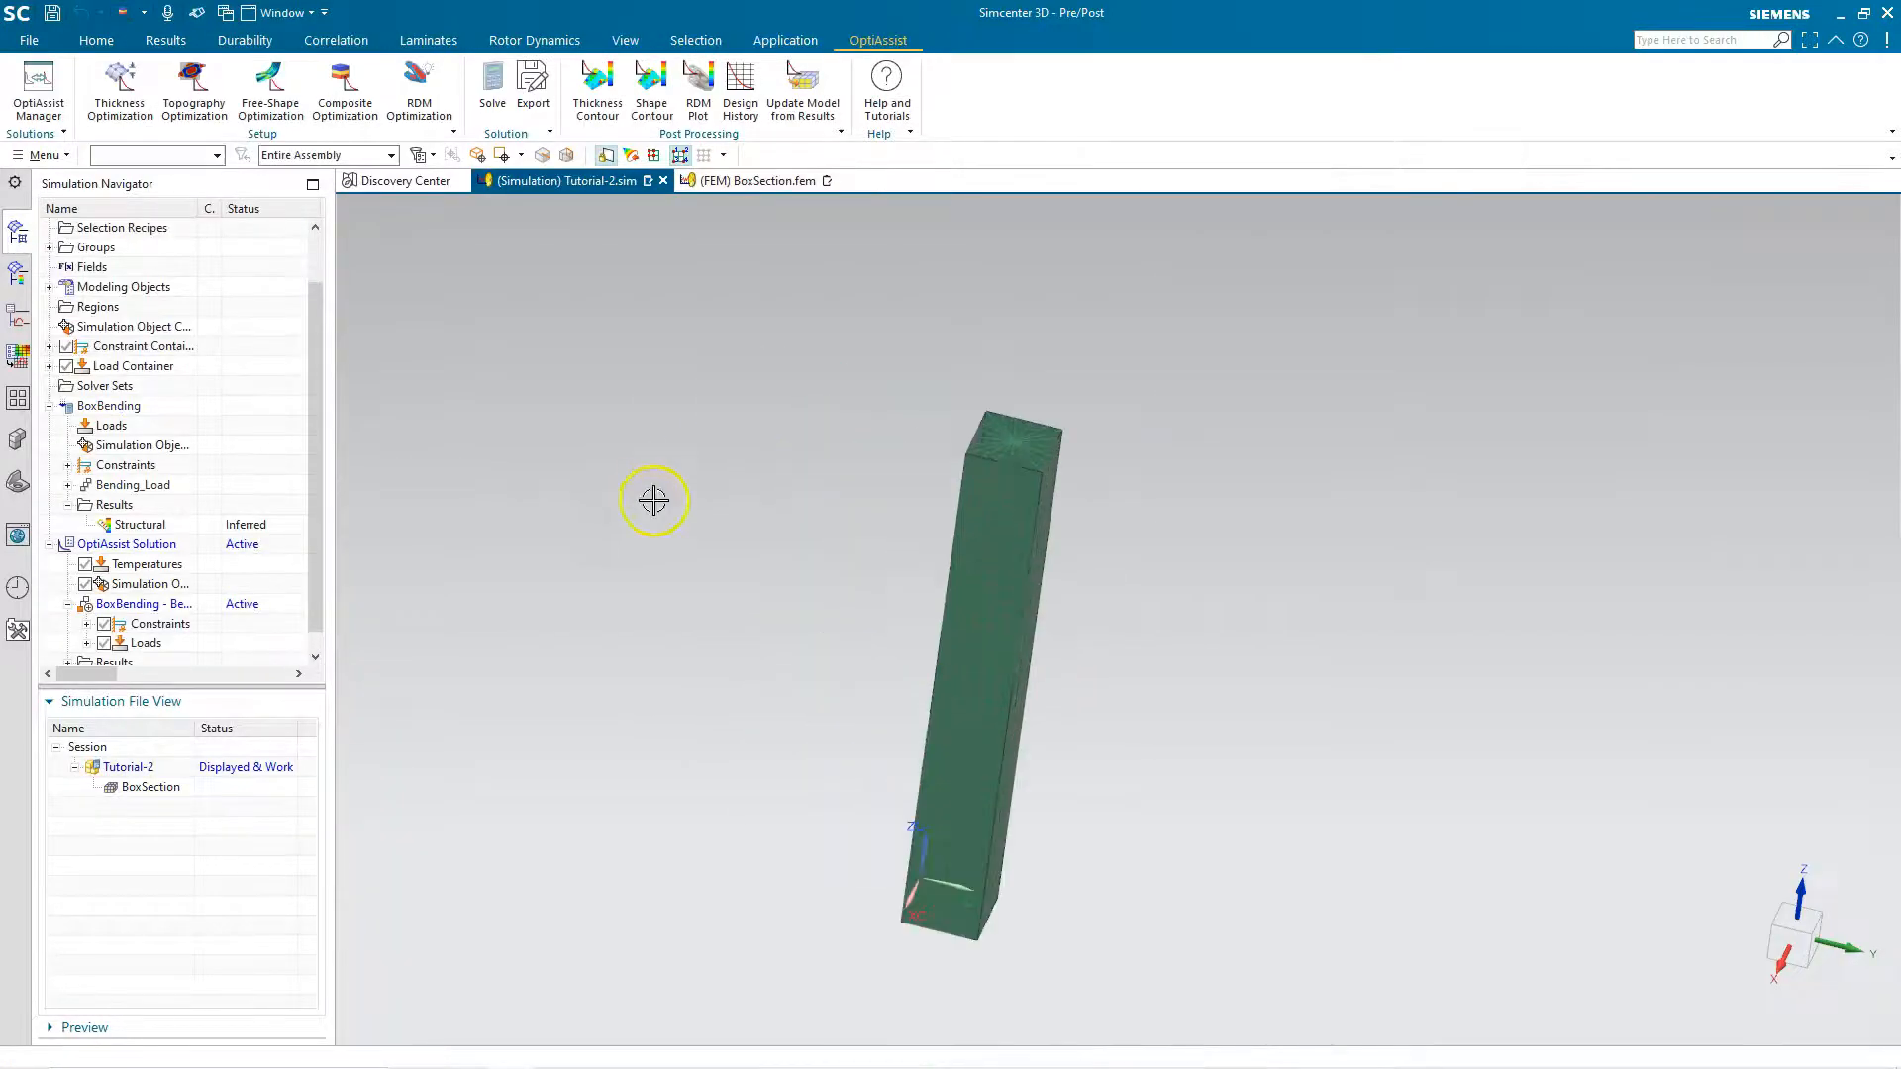
pyautogui.click(492, 96)
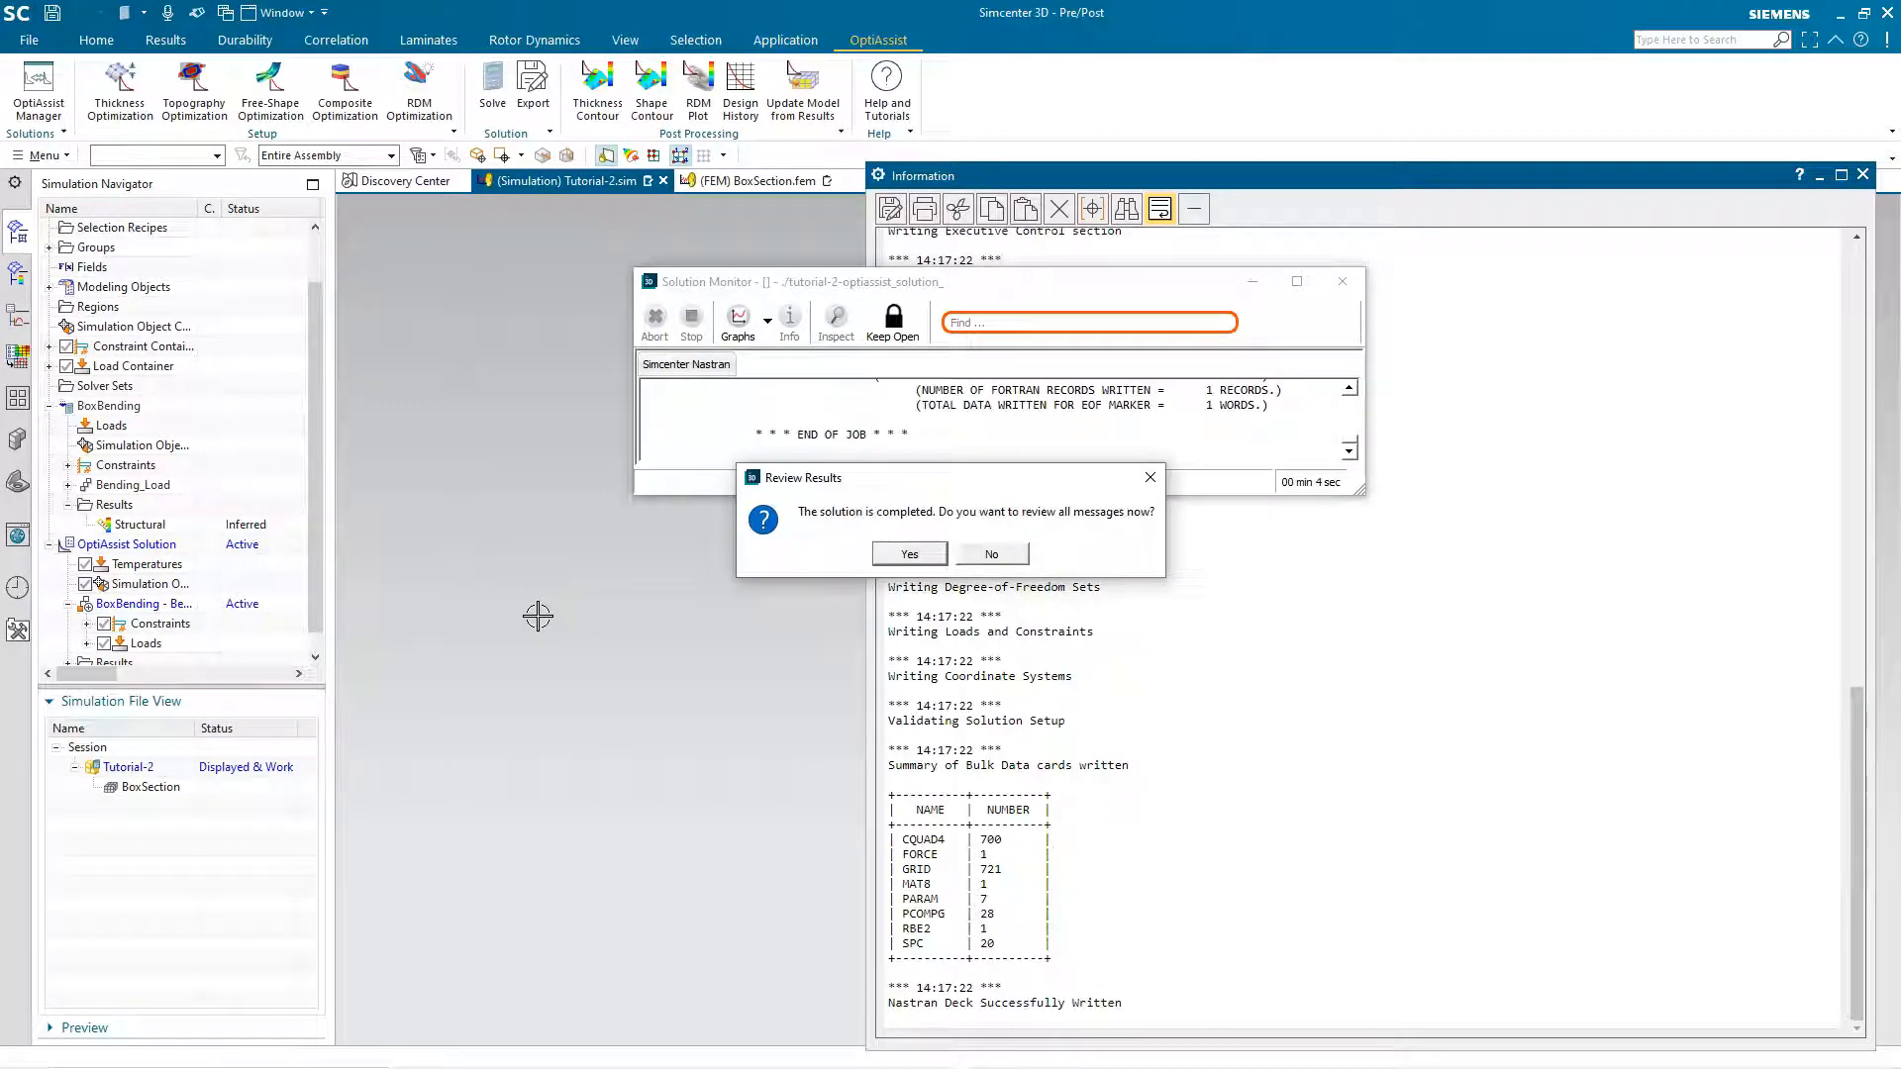
pyautogui.click(993, 554)
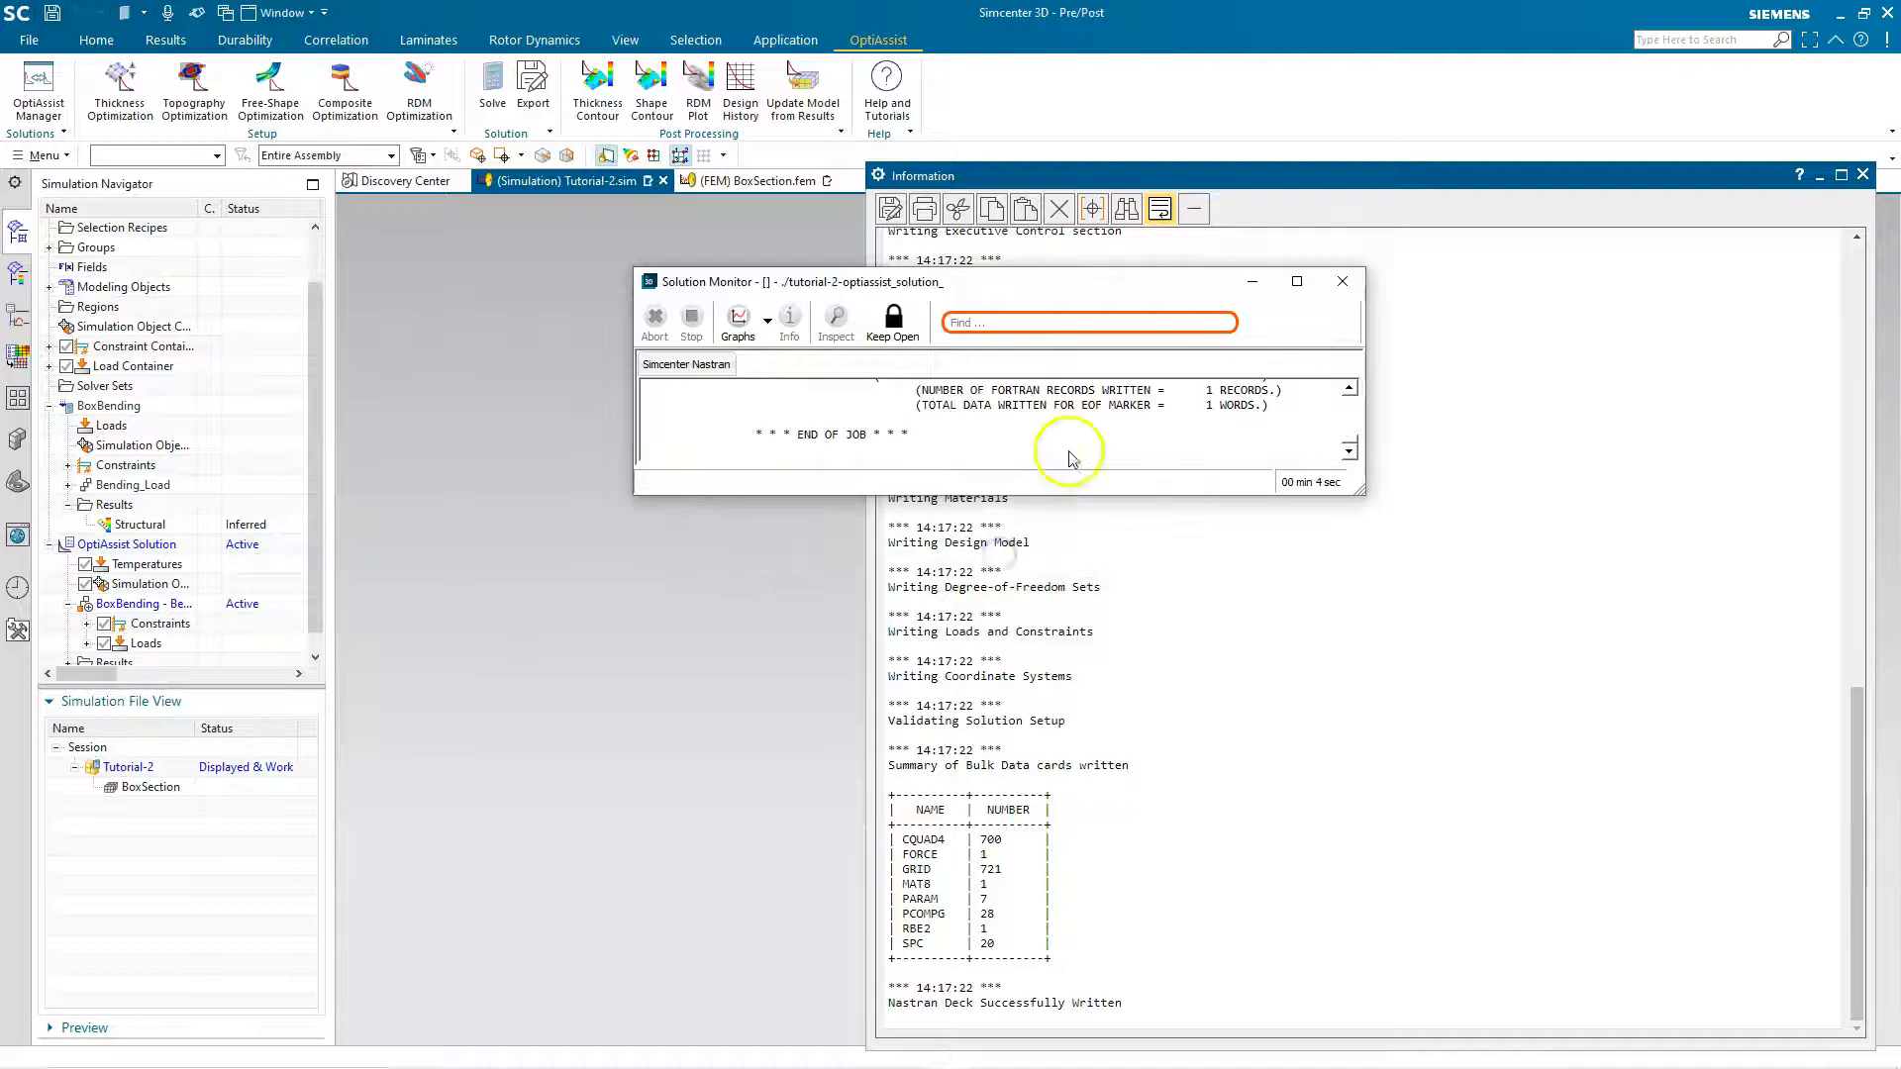
pyautogui.click(1863, 174)
# - Plot the design history of the objective over the design cycles and close the plot
pyautogui.moveTo(1154, 509); pyautogui.dragTo(1112, 539, button='middle')
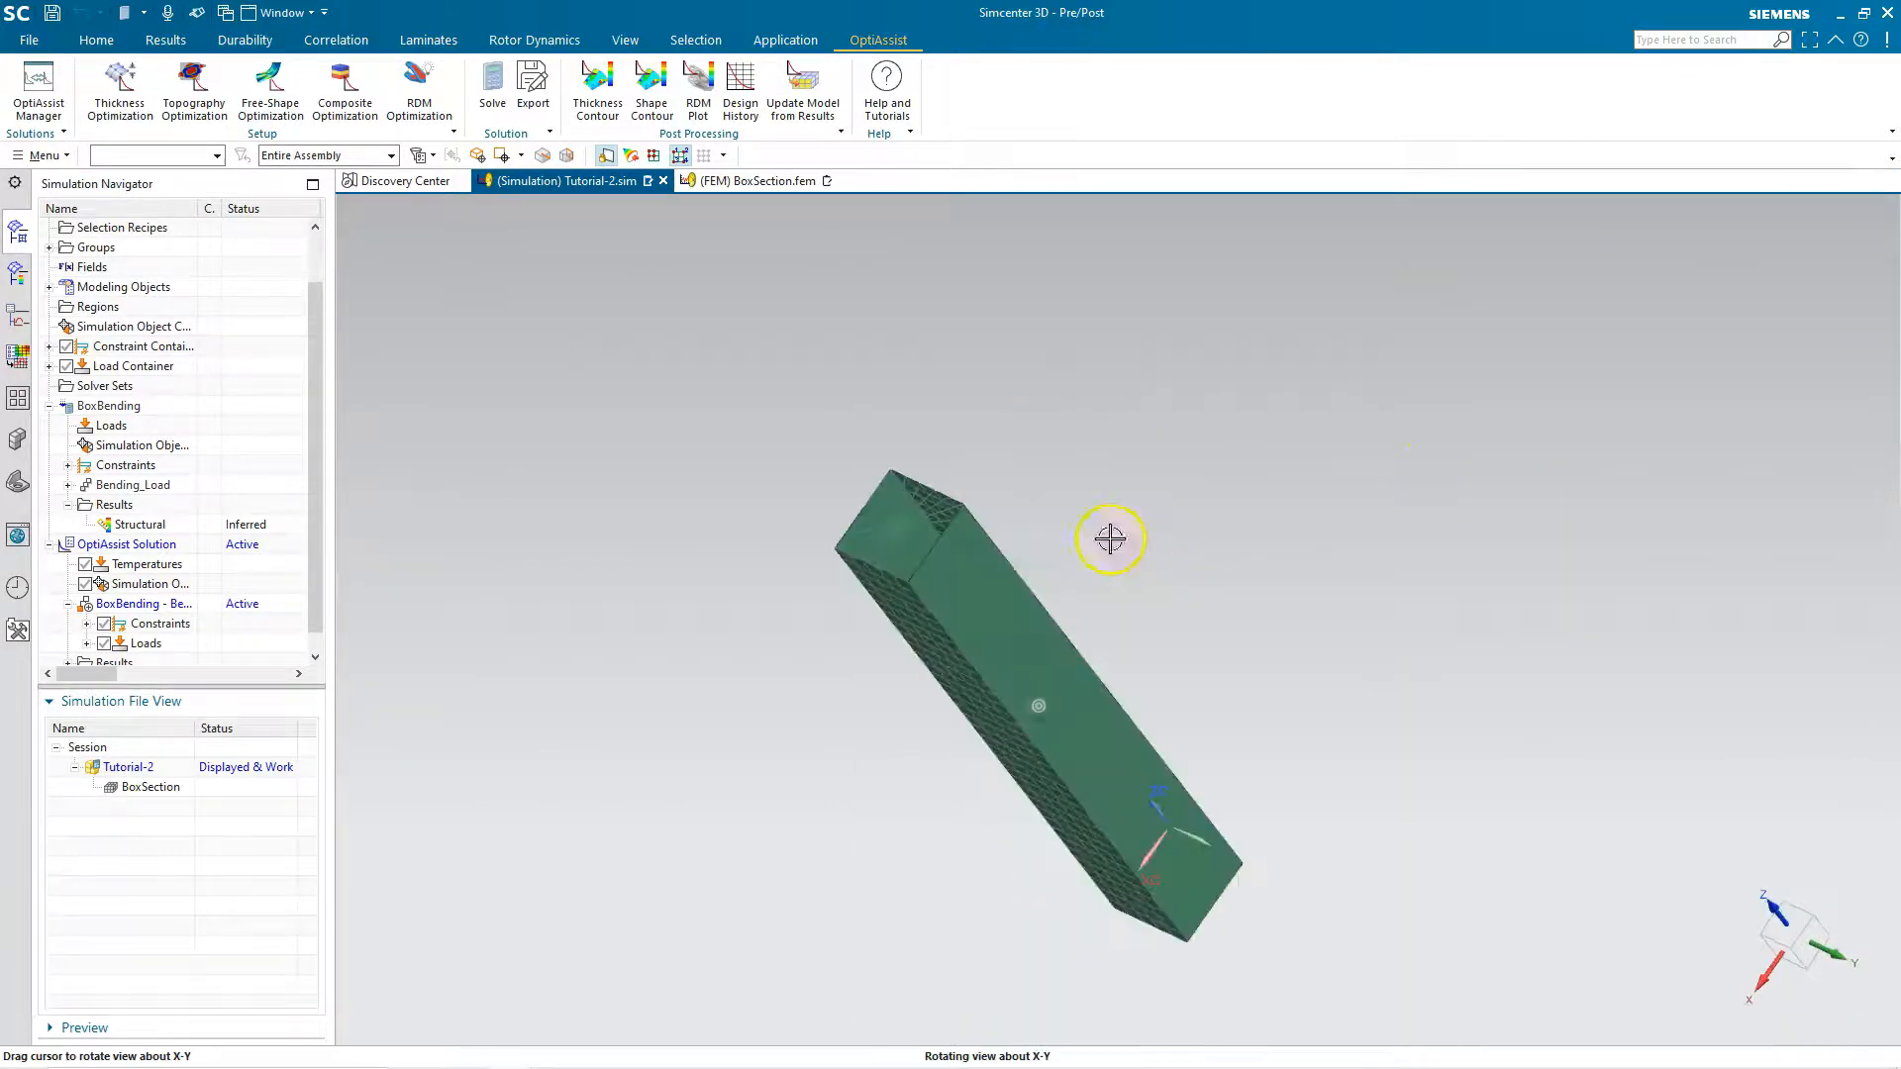
pyautogui.click(740, 107)
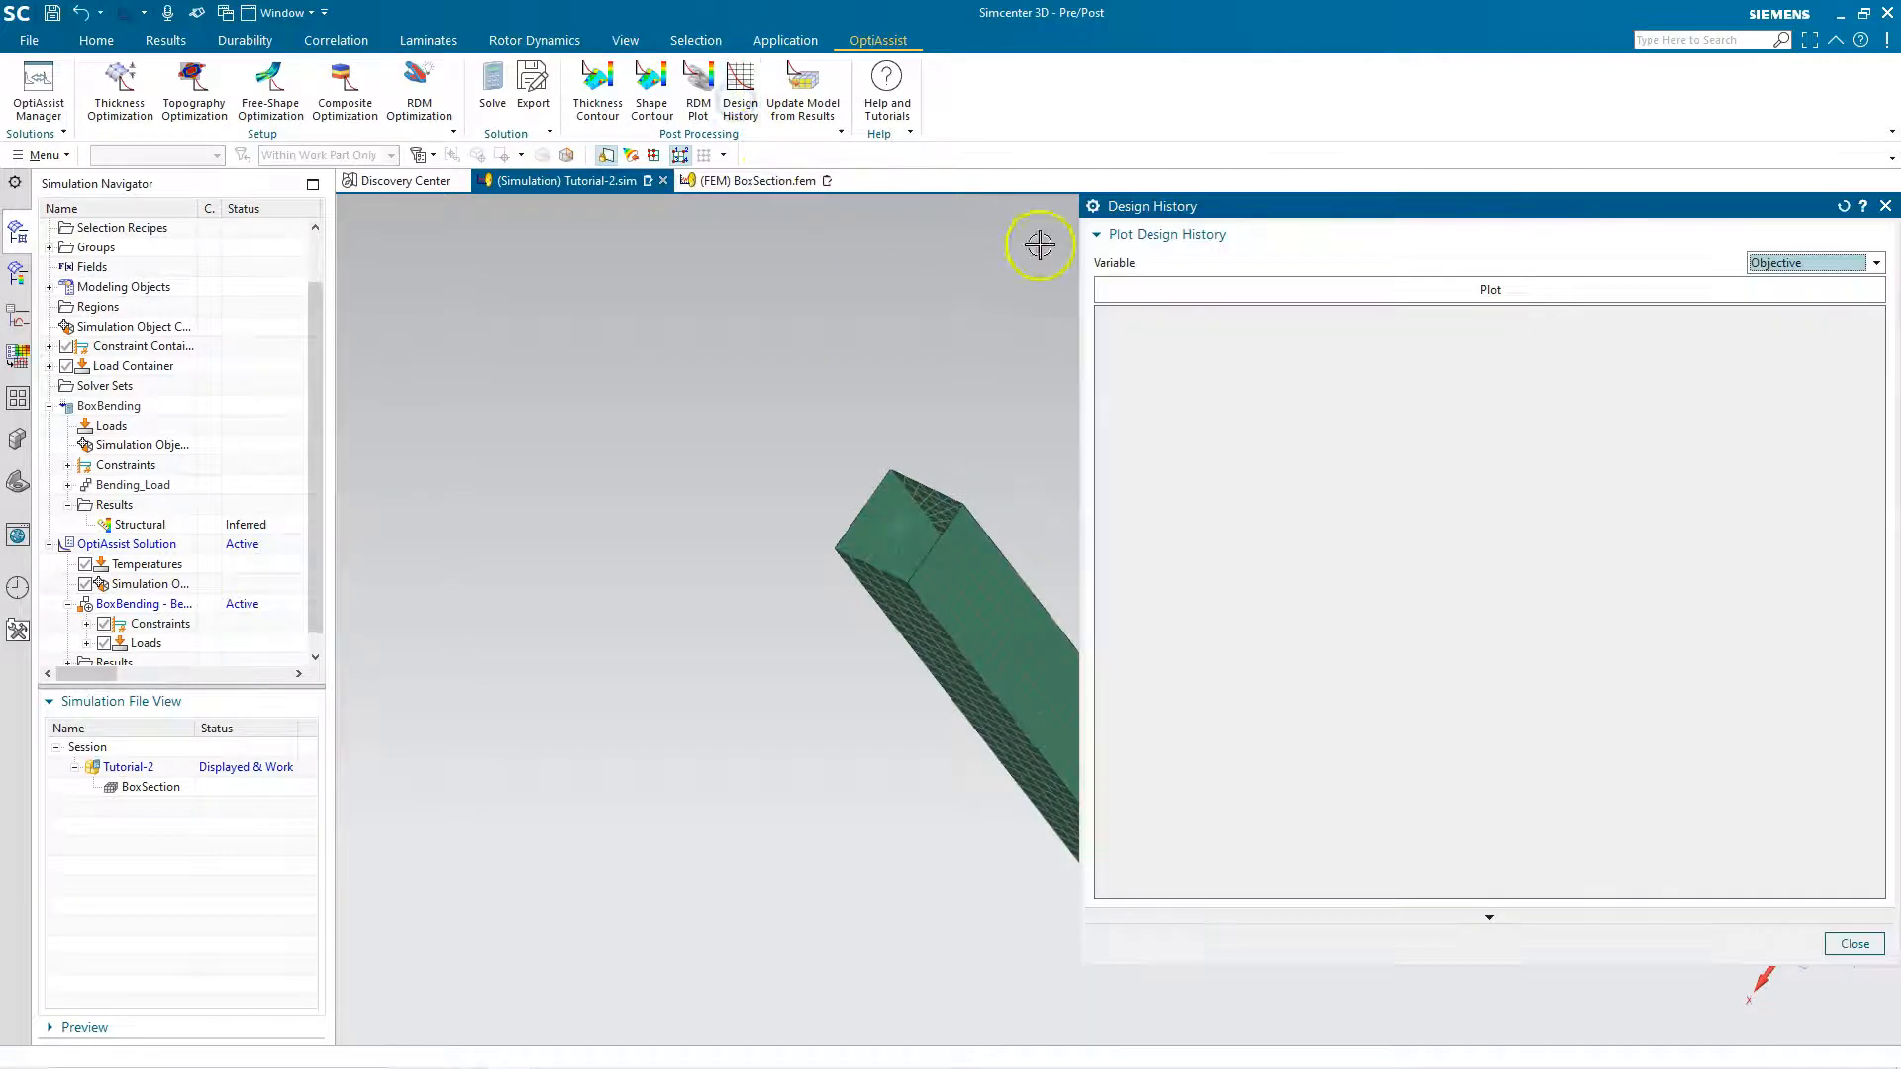
pyautogui.click(1478, 291)
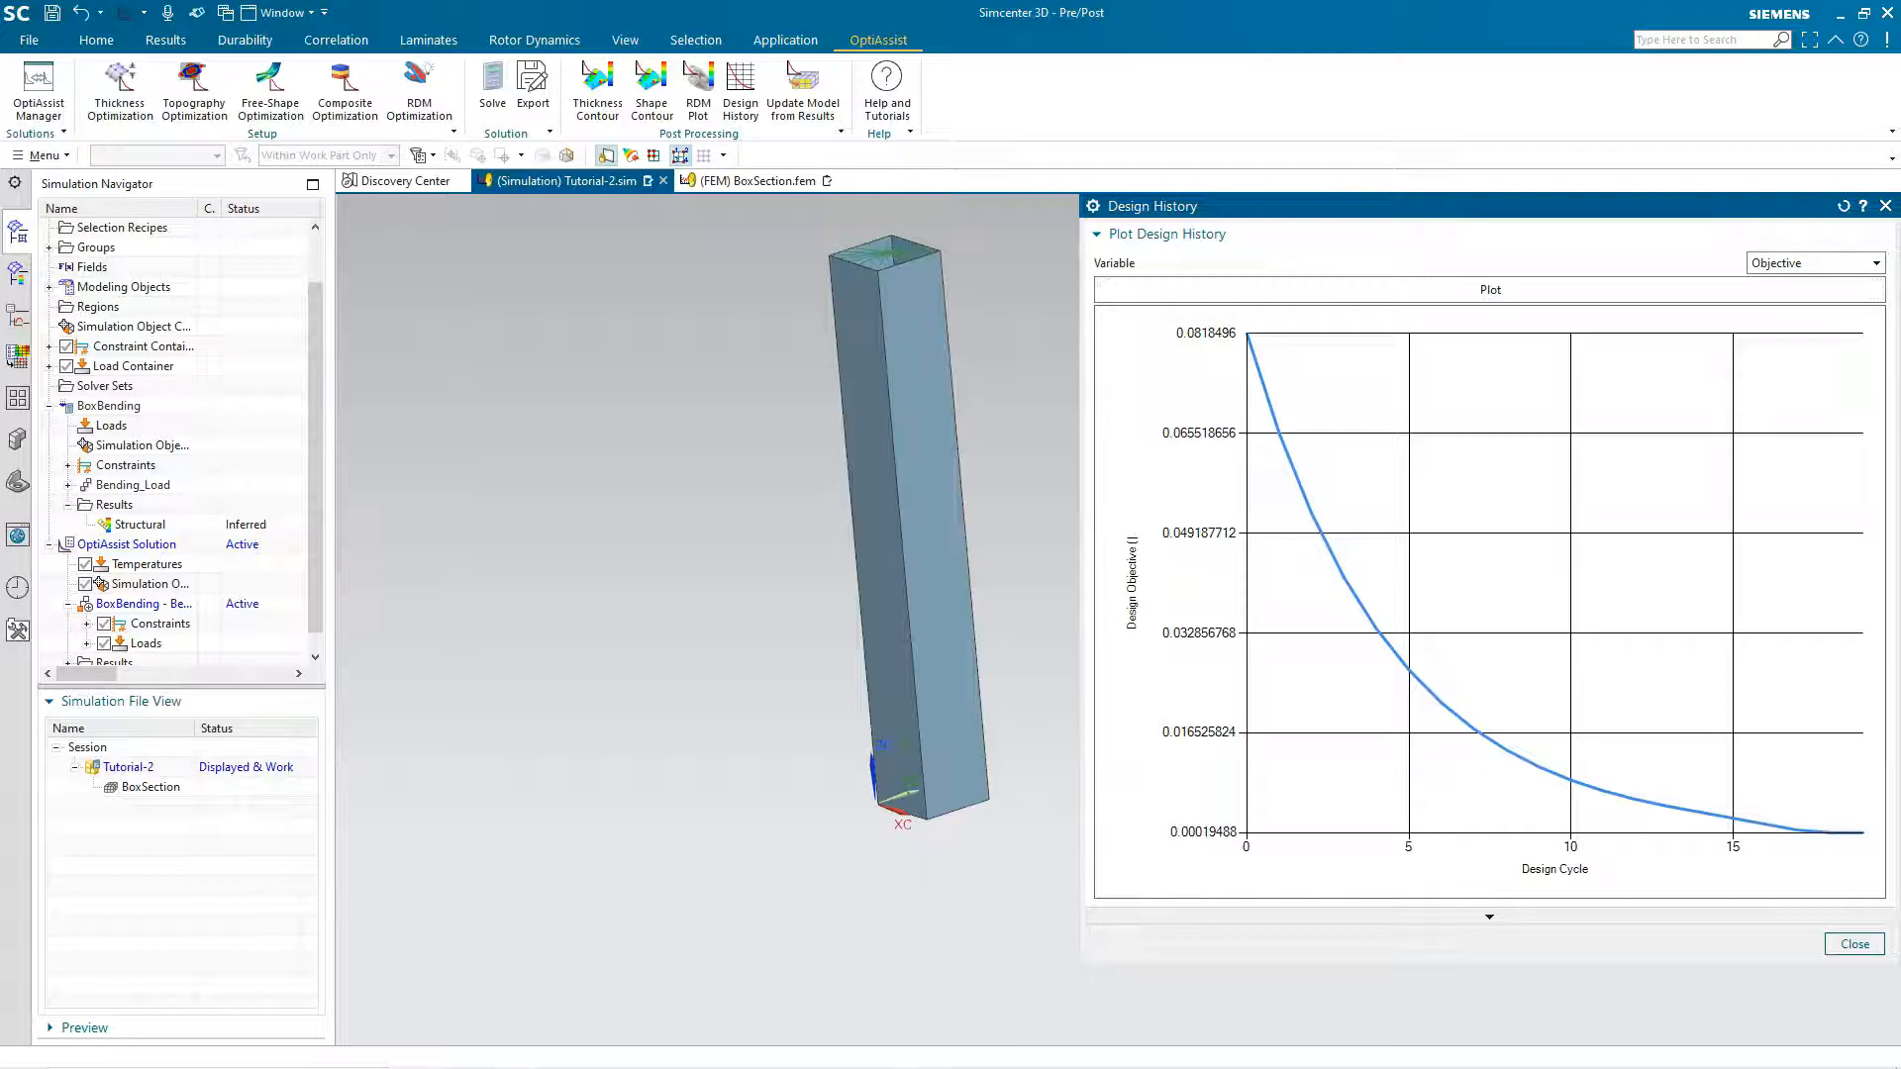
pyautogui.click(1885, 206)
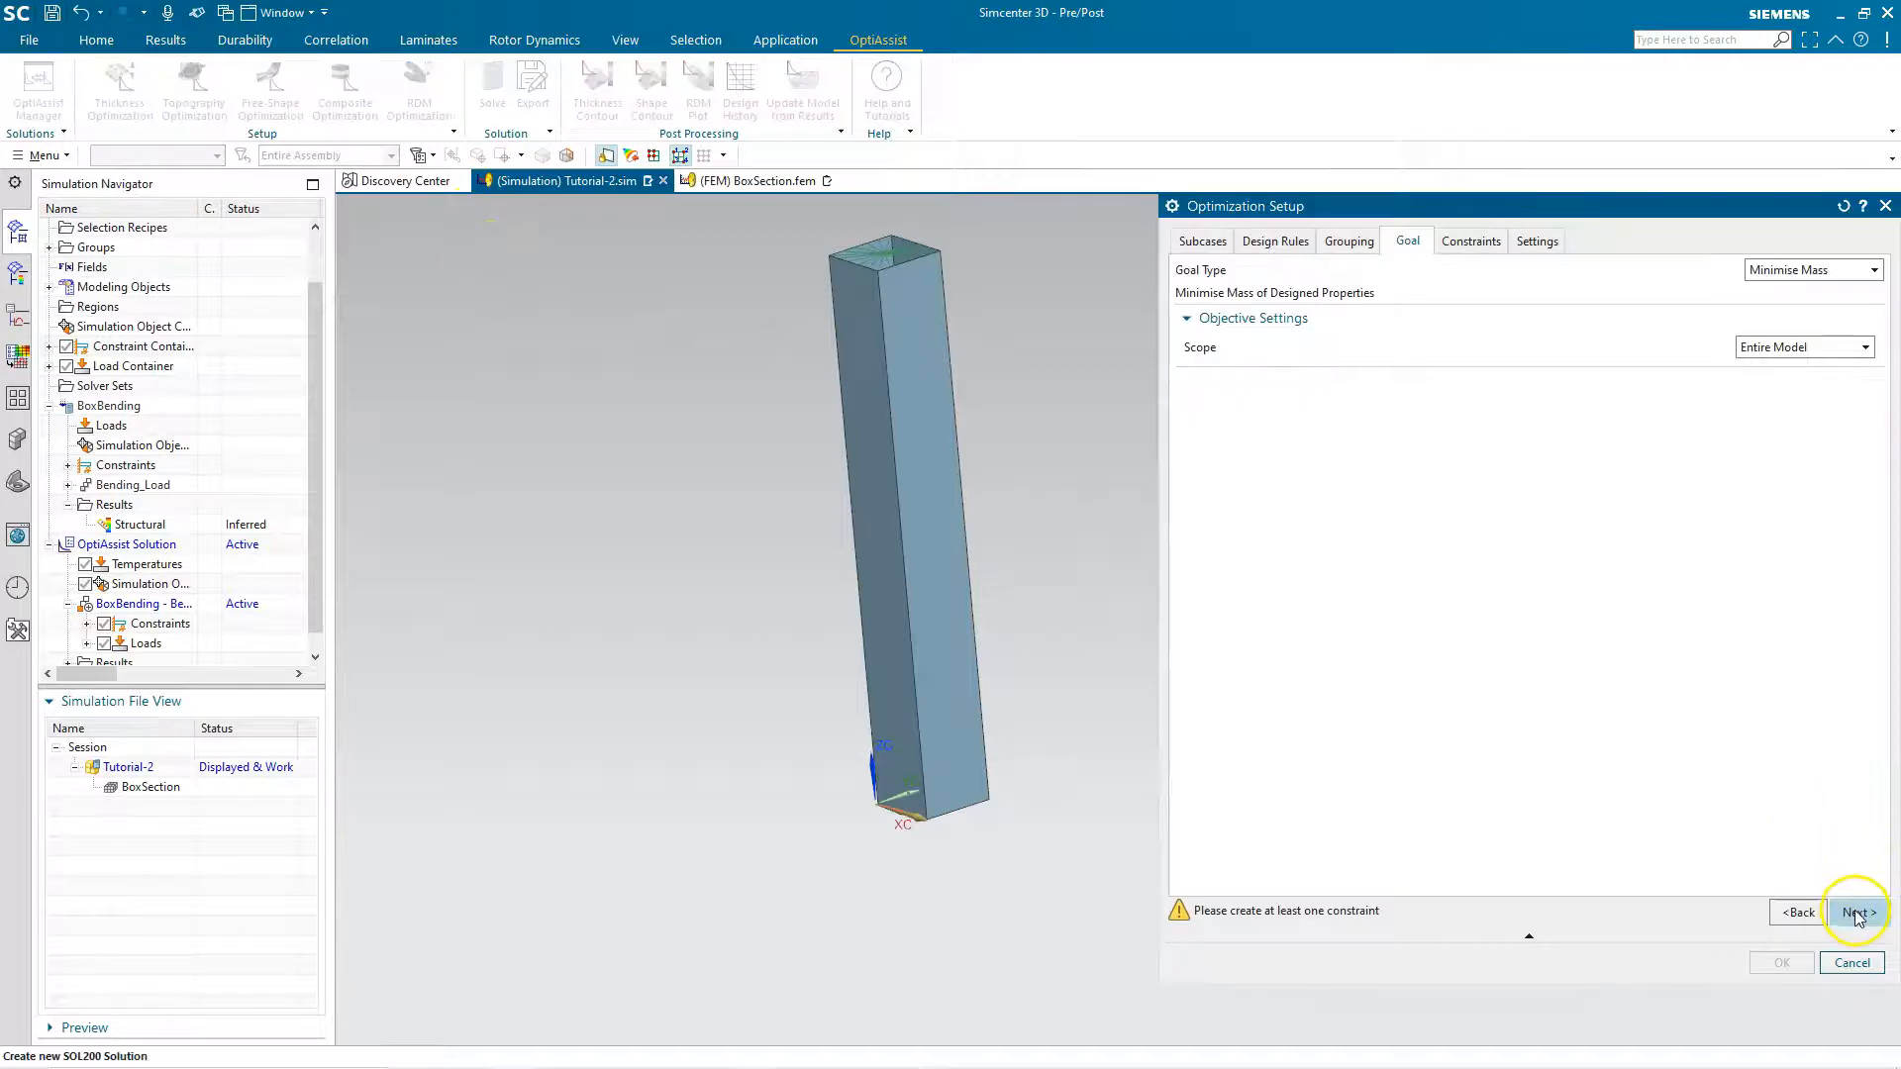
# - Keep the Minimise Mass goal and constrain displacement magnitude at node 721 to at most 1.0 mm under BoxBending - Bending_Load
pyautogui.click(1858, 912)
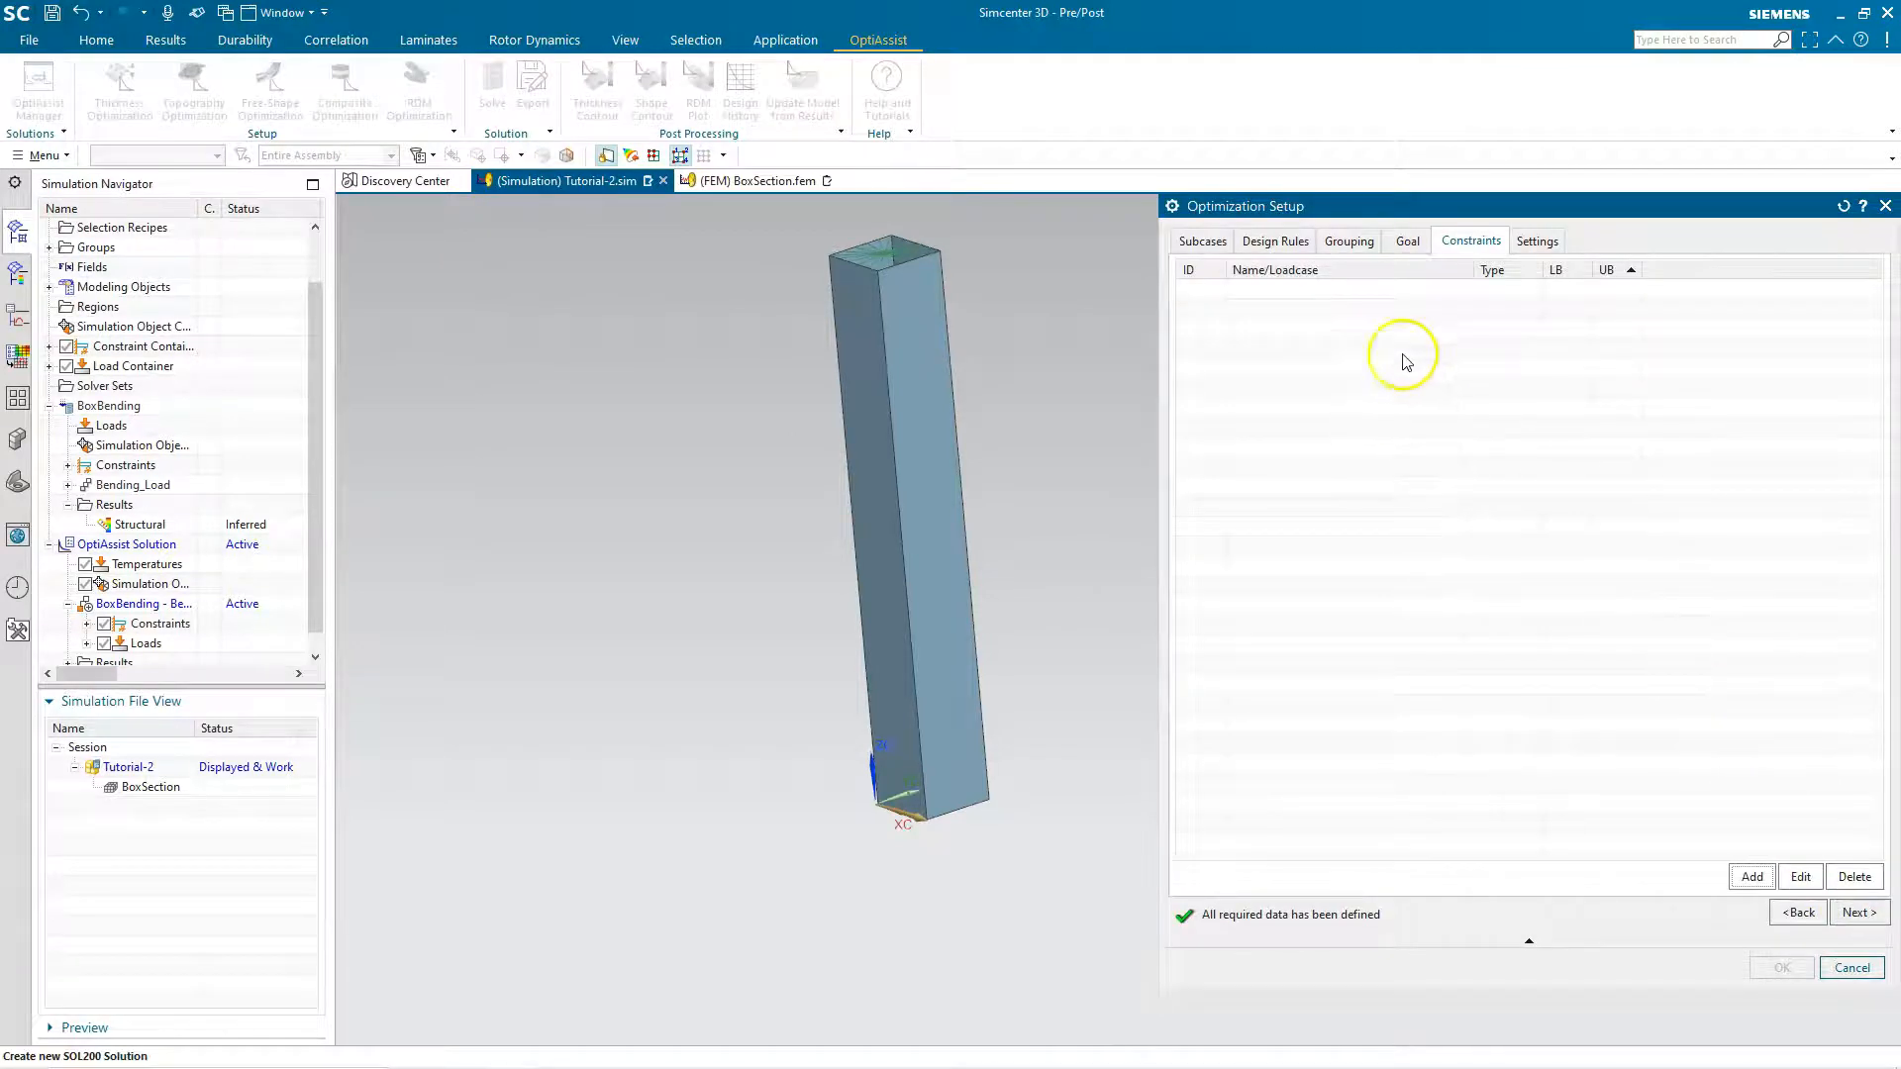
pyautogui.click(1753, 876)
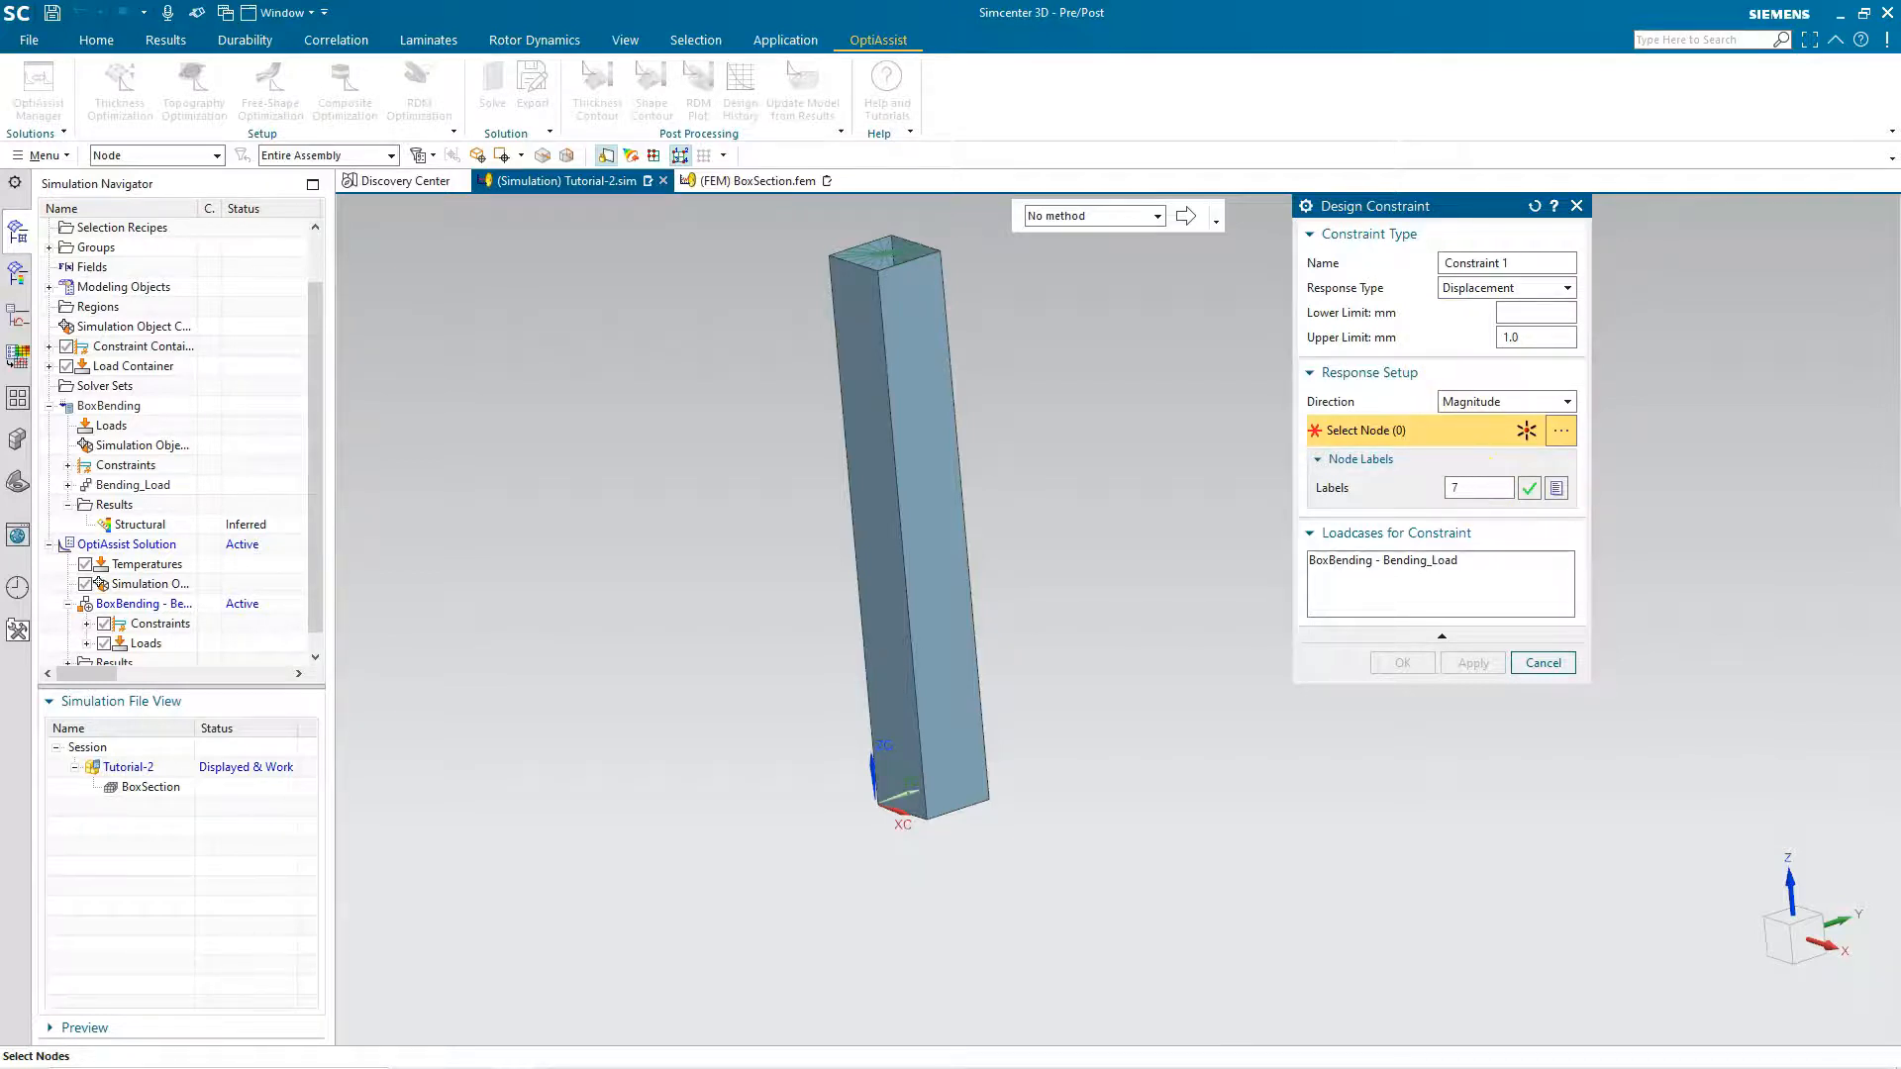
pyautogui.click(1528, 488)
pyautogui.click(1432, 562)
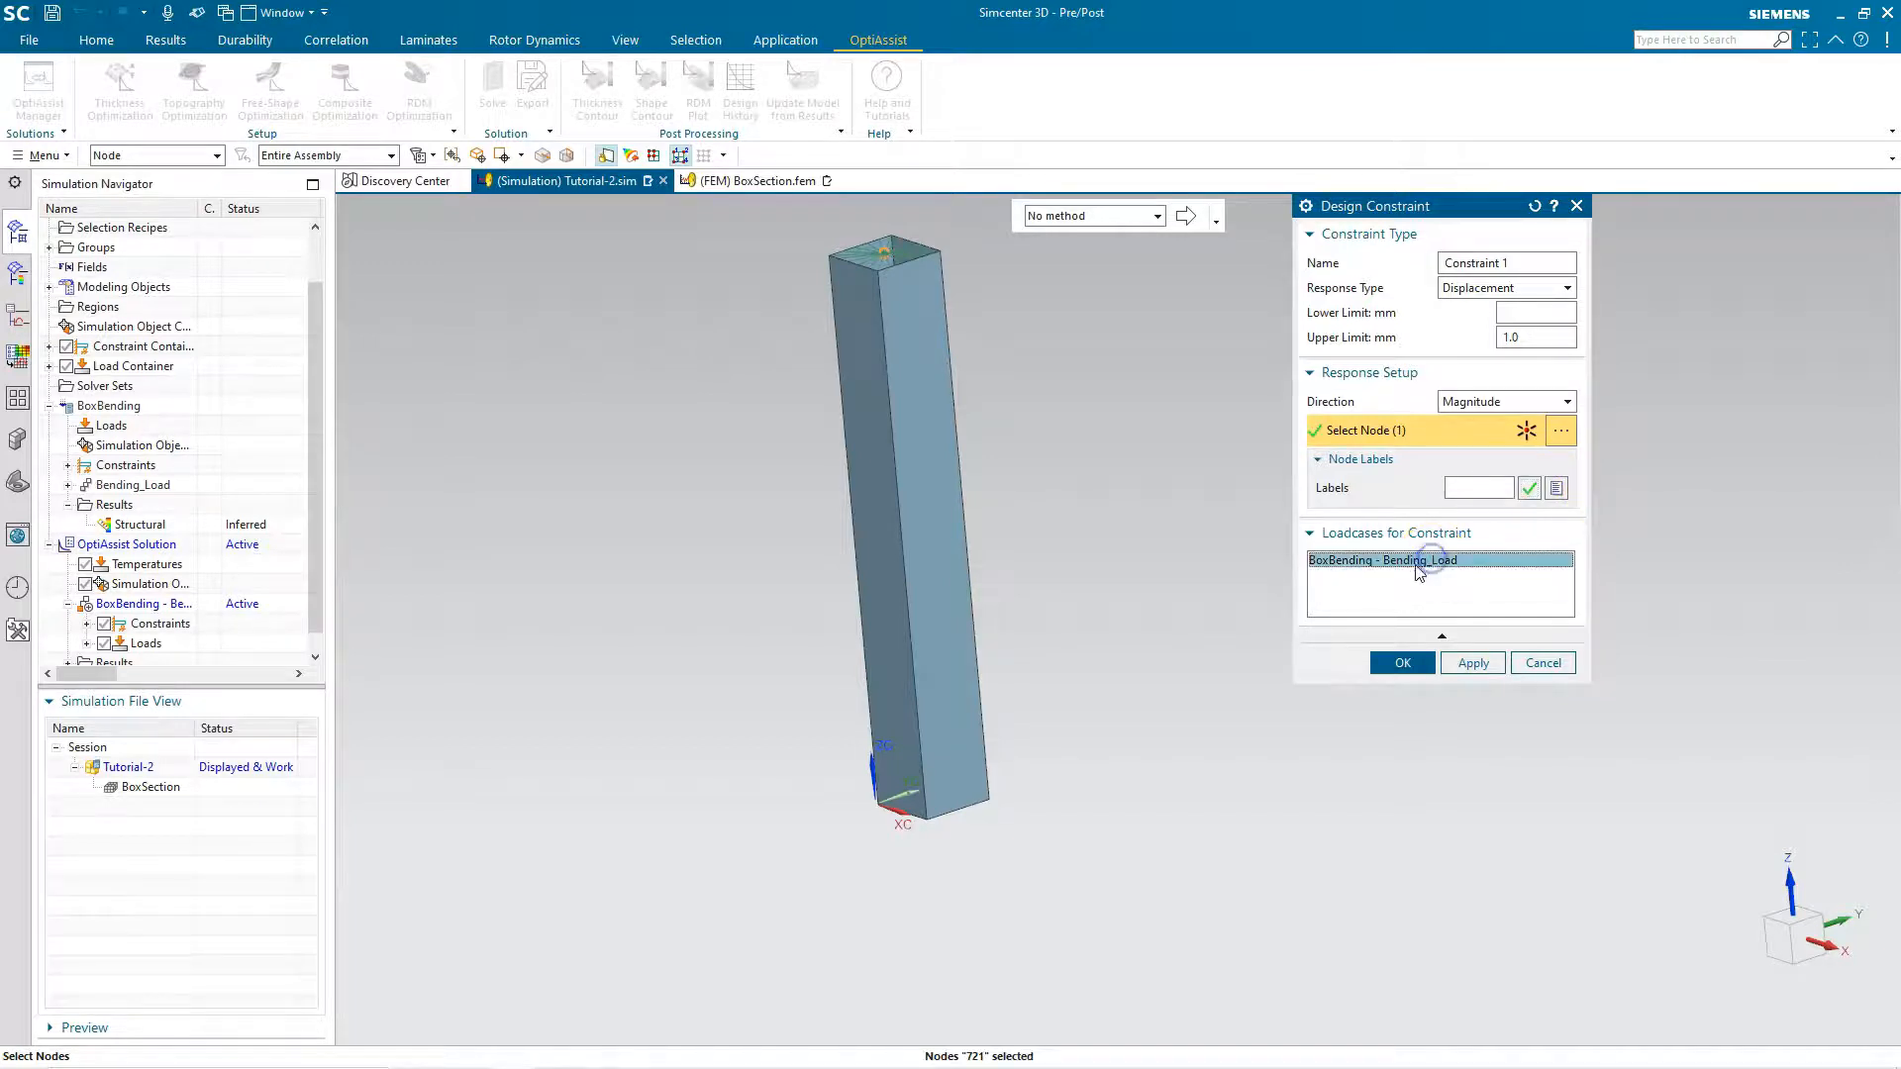
pyautogui.click(1403, 663)
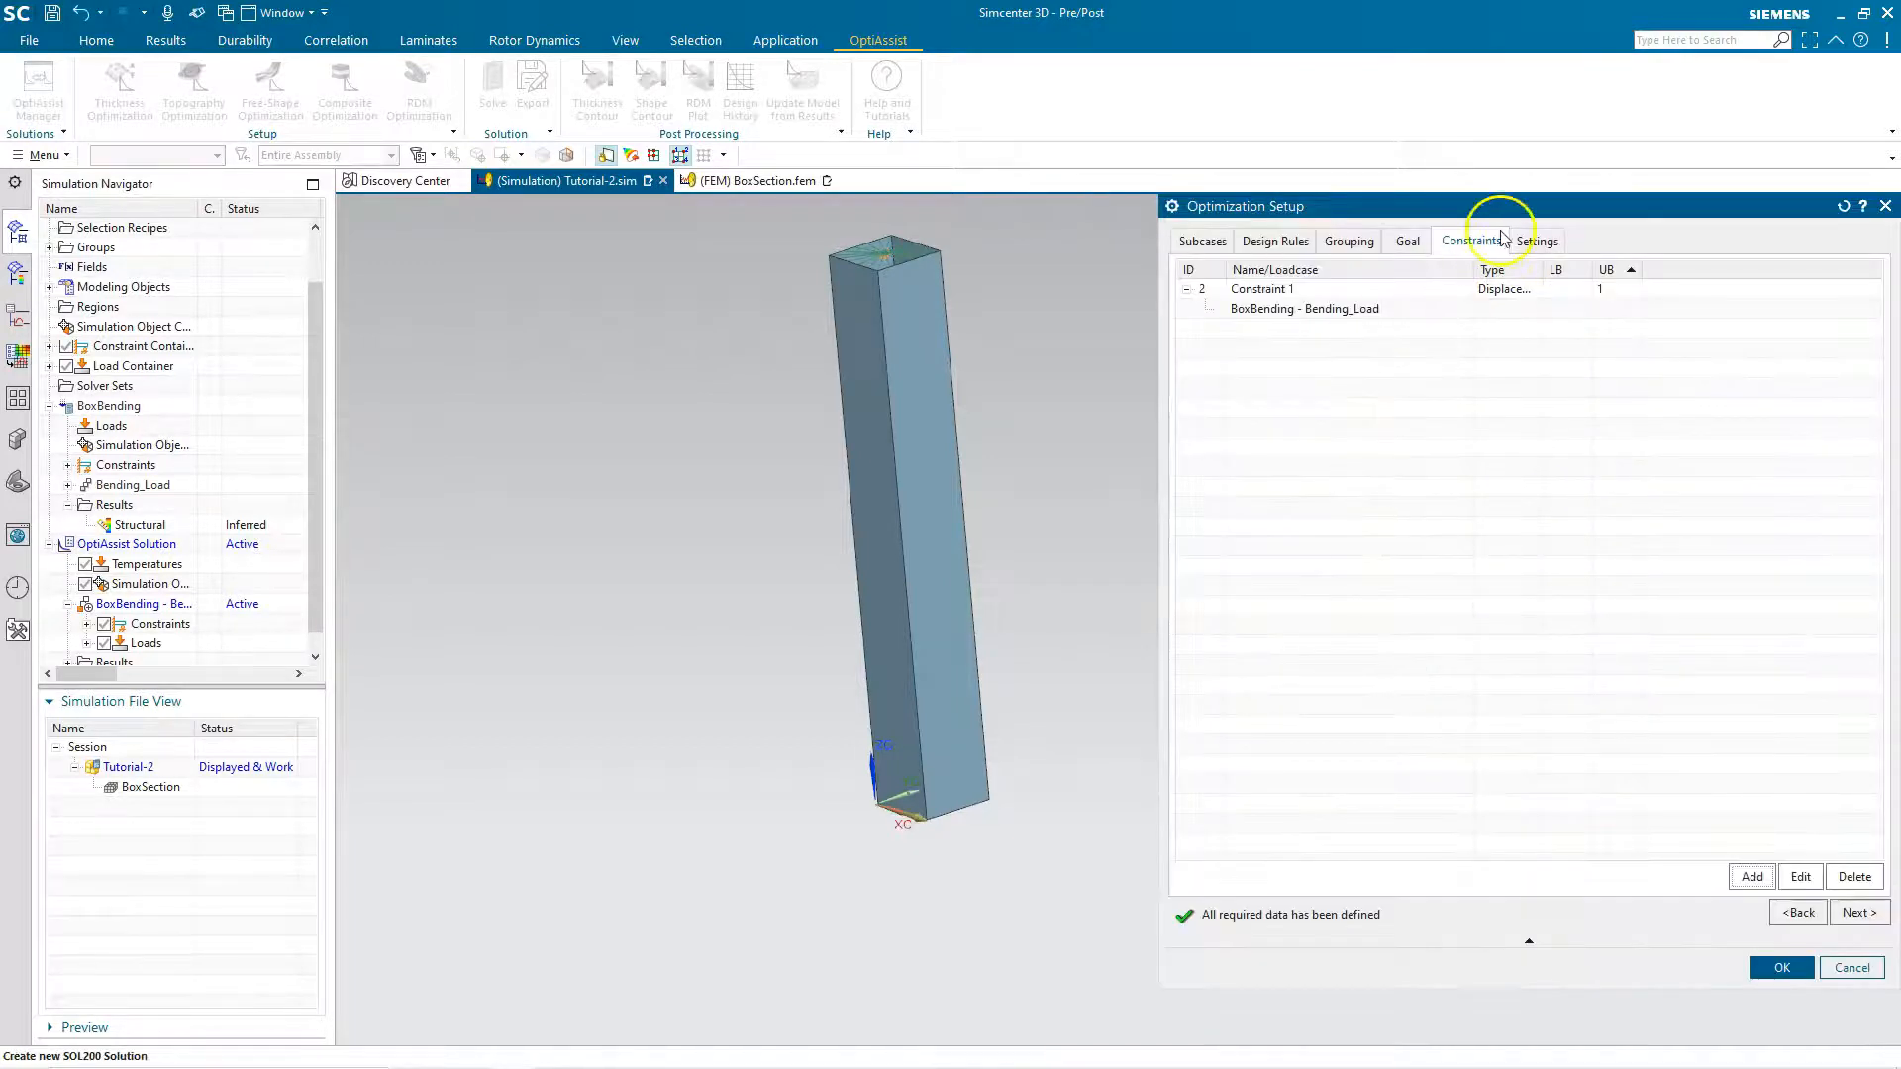
# - Set the maximum design cycles to 35 and complete the optimization setup, deleting the results of the existing solution
pyautogui.click(1859, 914)
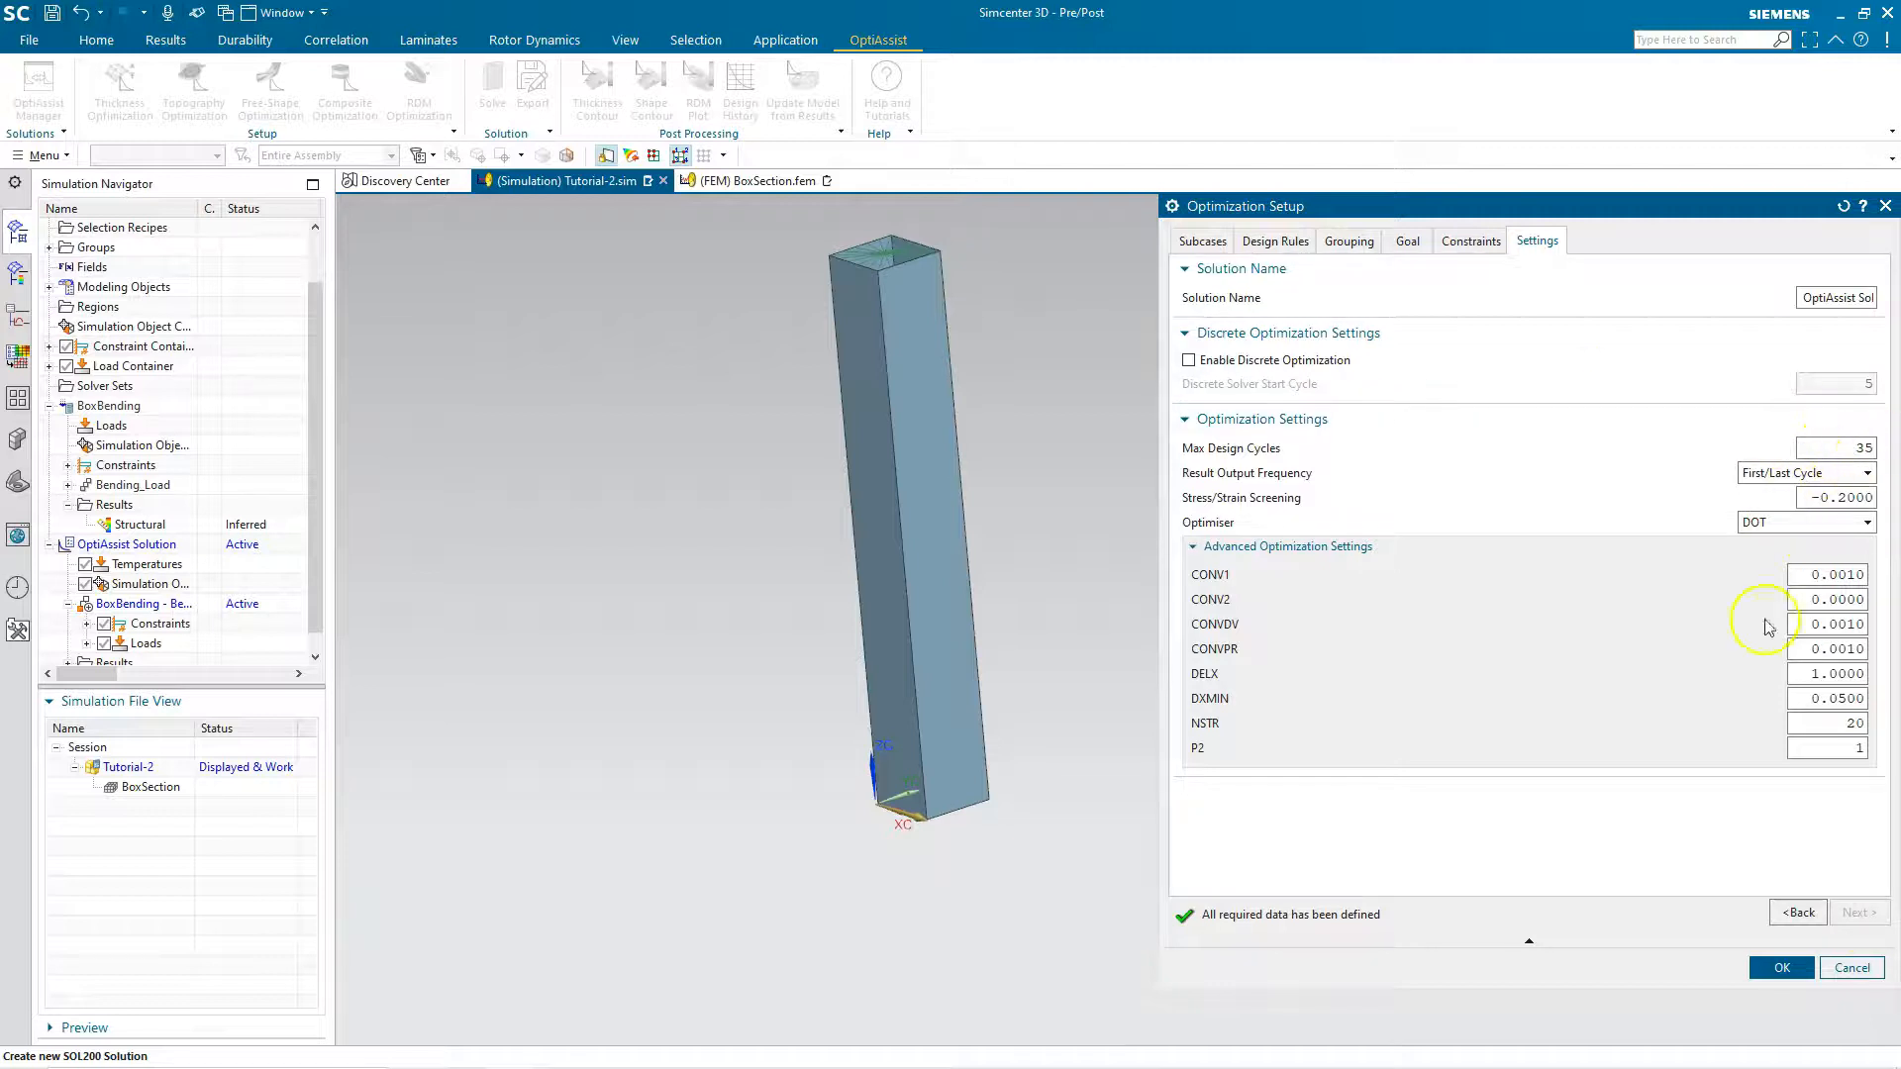
pyautogui.click(1782, 968)
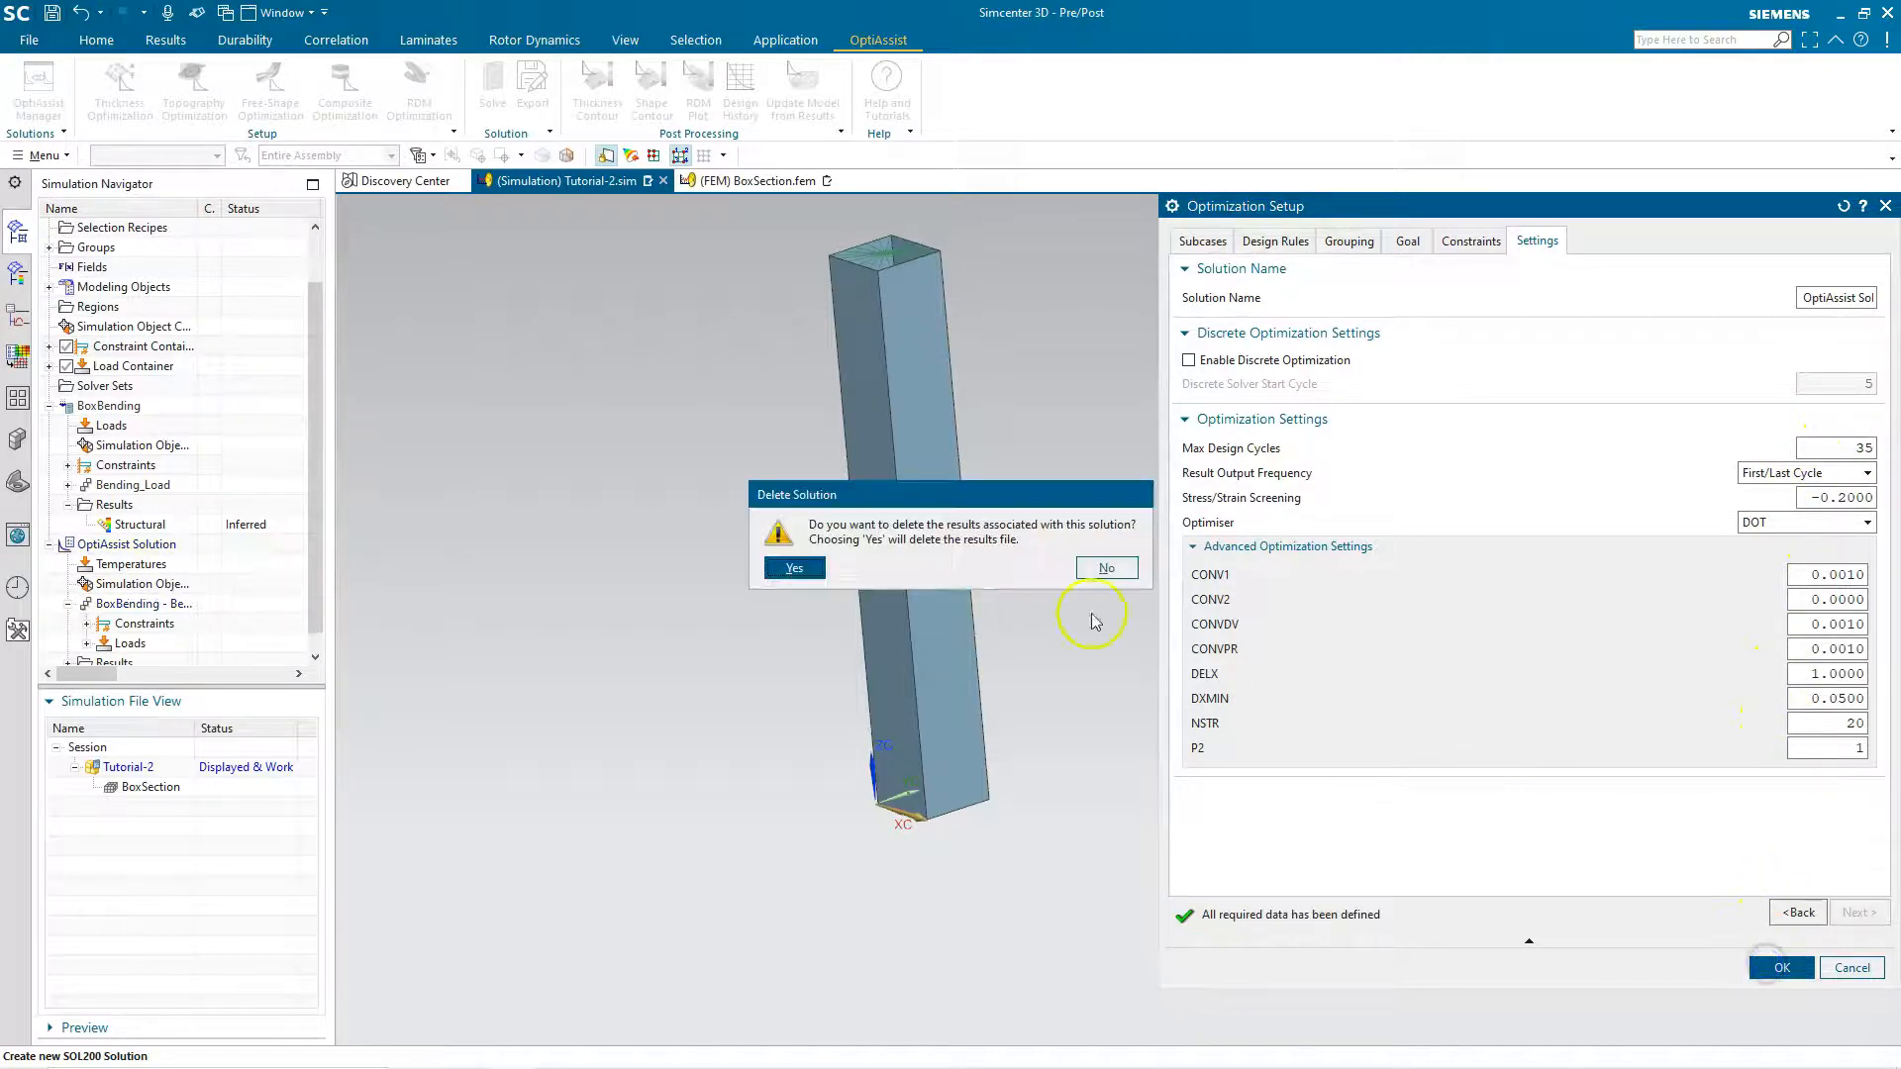
pyautogui.click(793, 569)
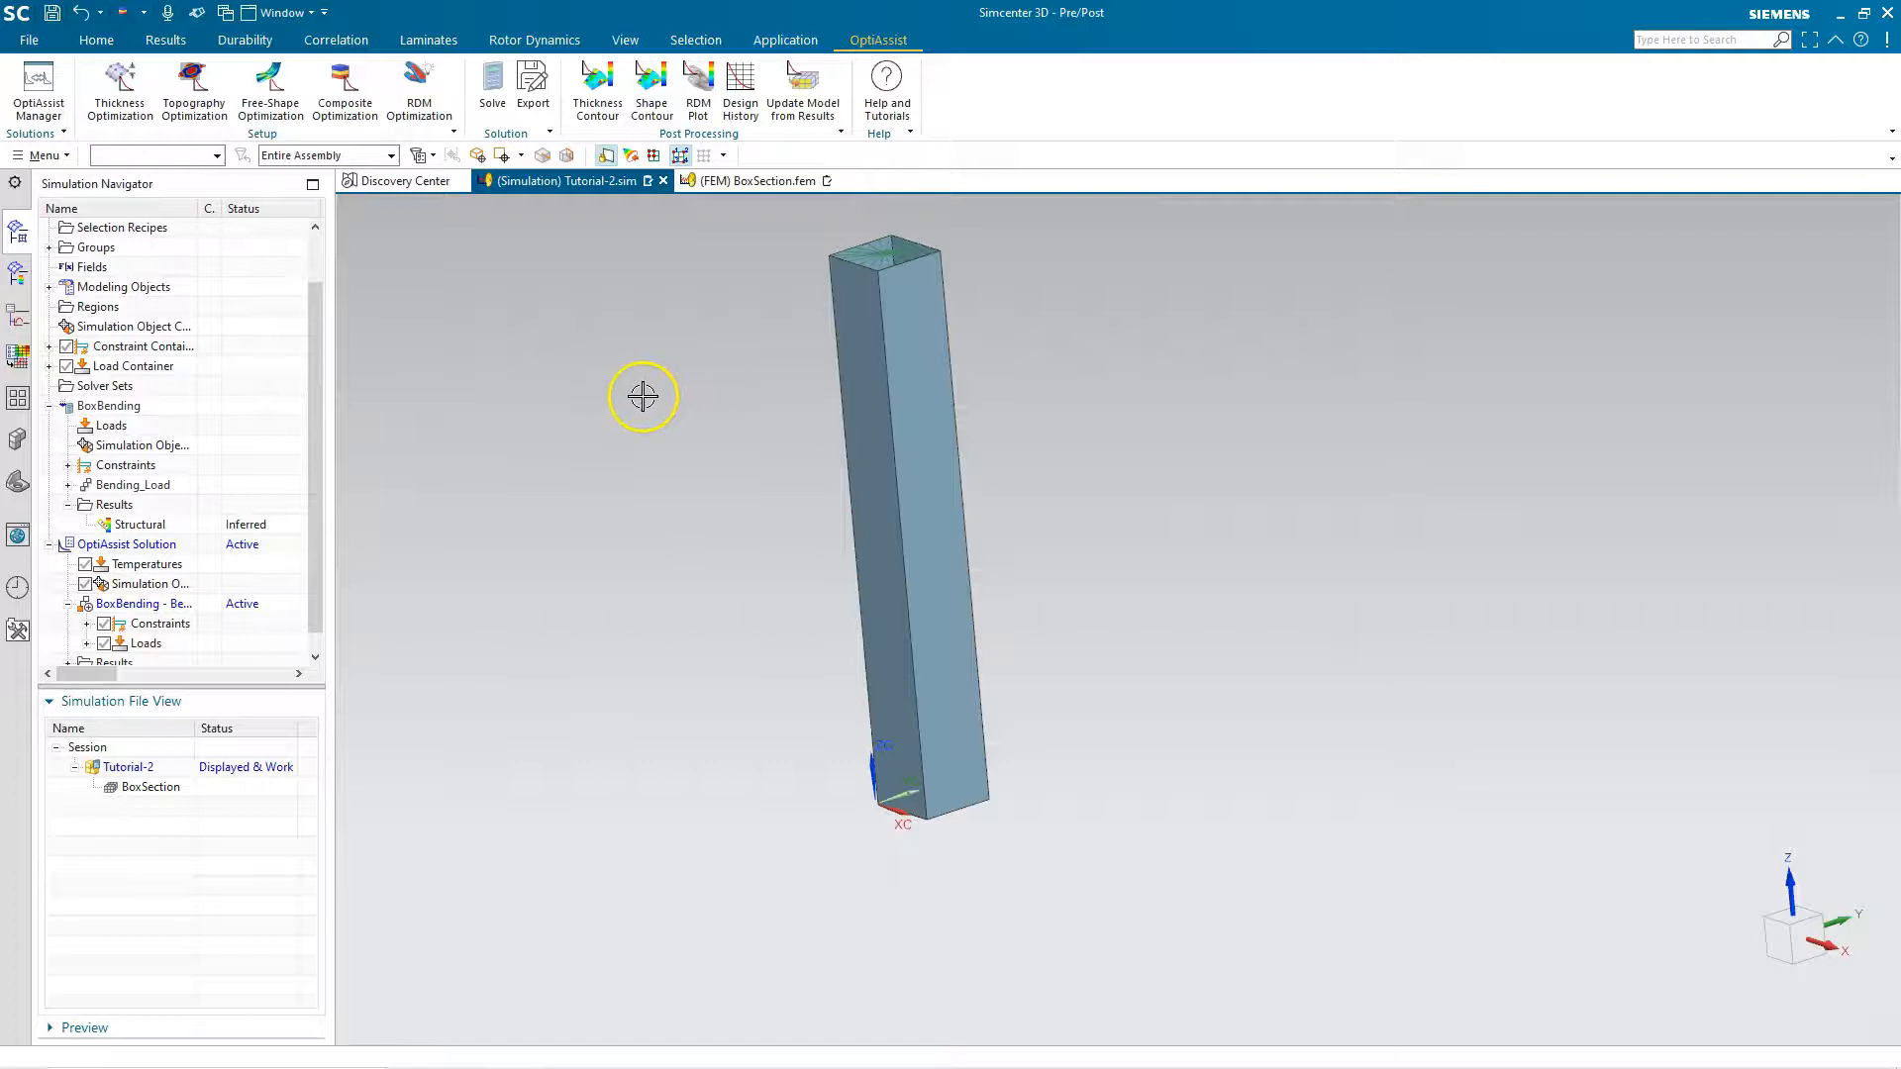
# - Solve the updated optimization, skip the message review and close the solution monitor and information windows
pyautogui.click(495, 98)
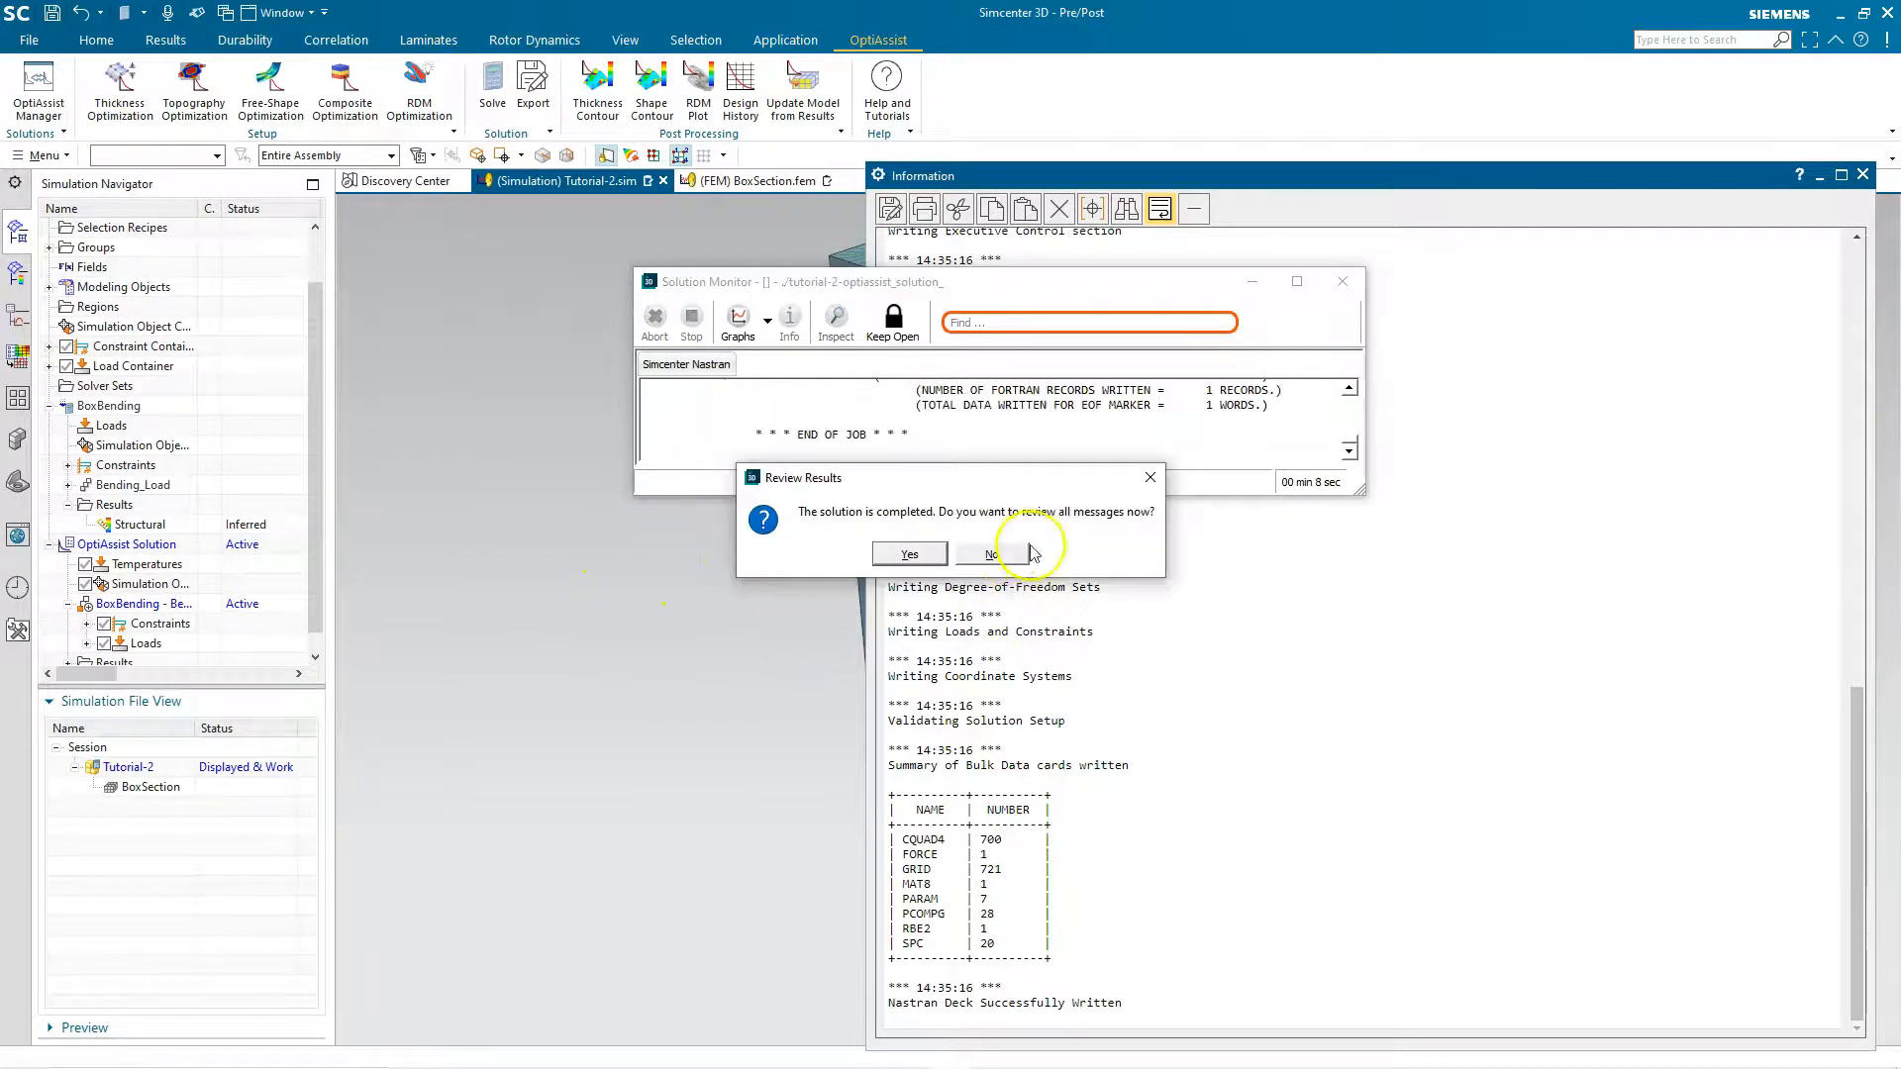
pyautogui.click(991, 553)
pyautogui.click(1342, 281)
pyautogui.click(1862, 175)
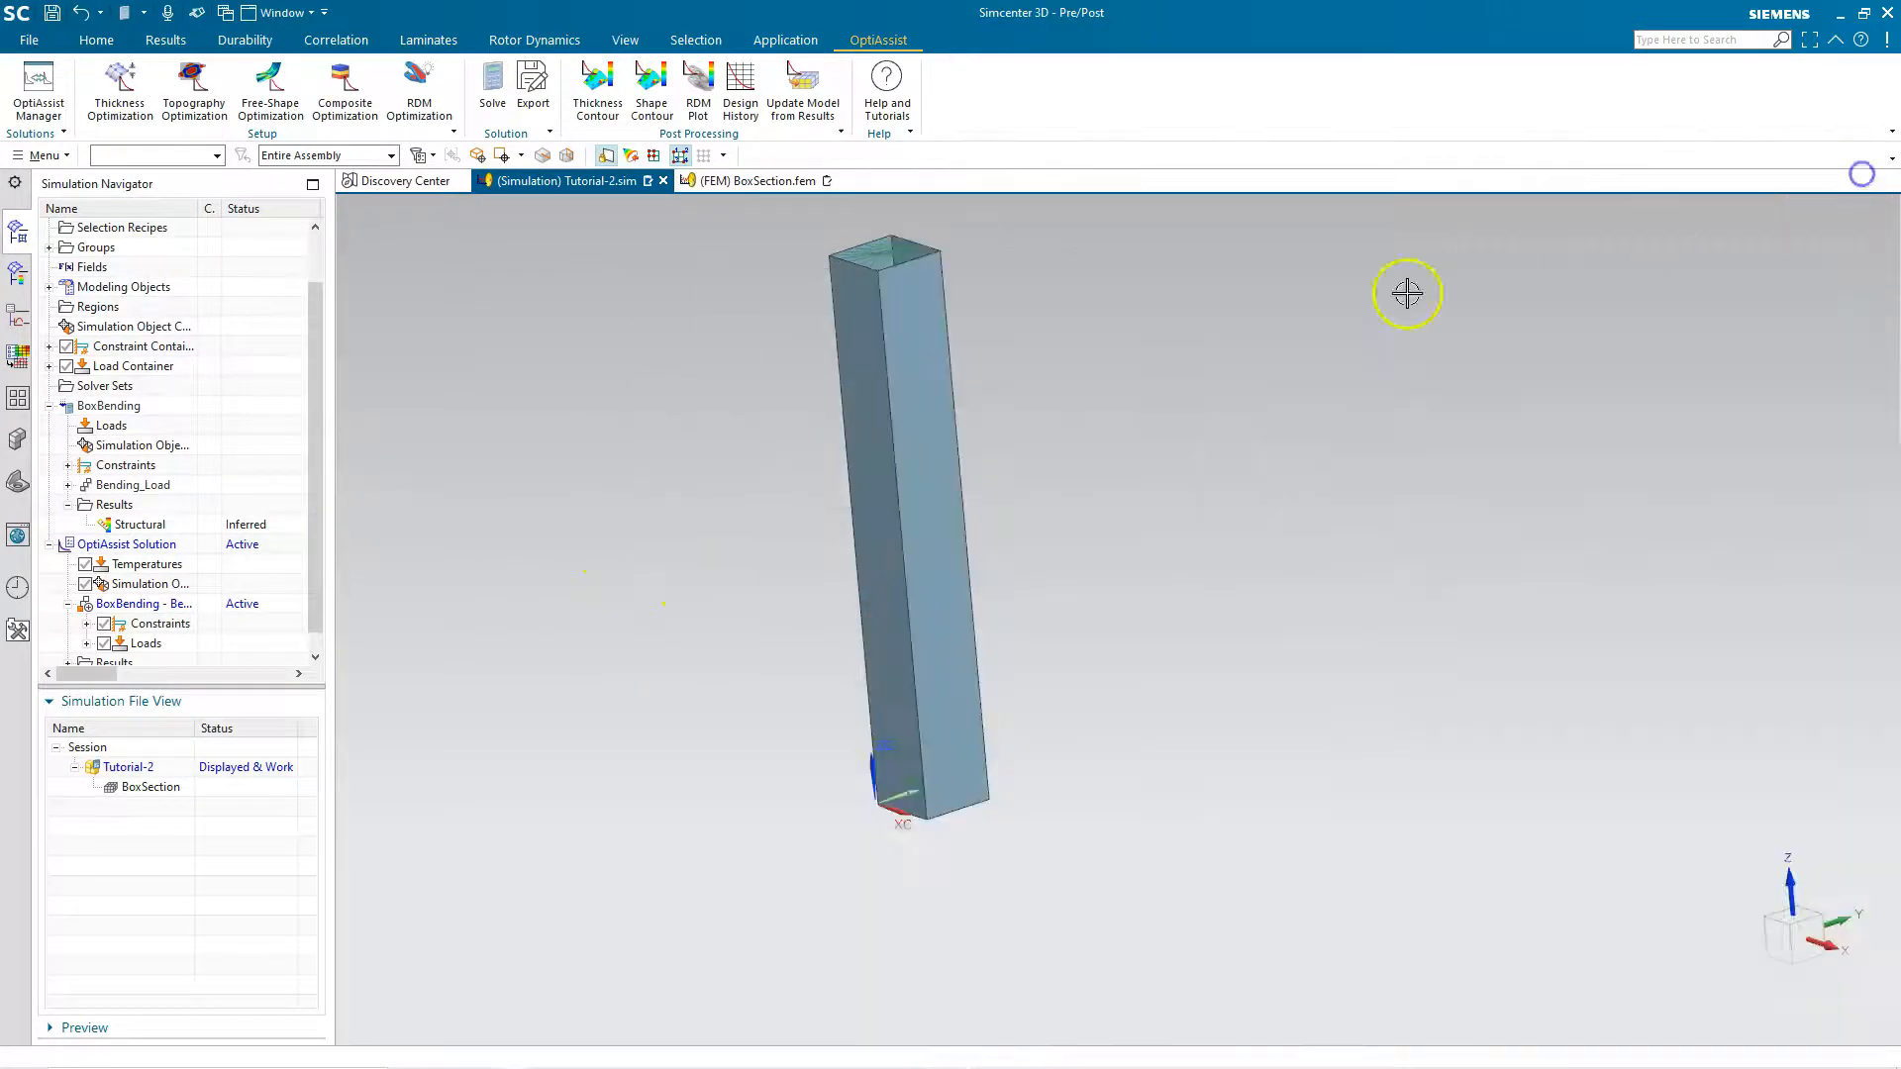
# - Plot the design history of the objective and of the constraint violation to check the optimization's convergence
pyautogui.click(740, 87)
pyautogui.click(1375, 290)
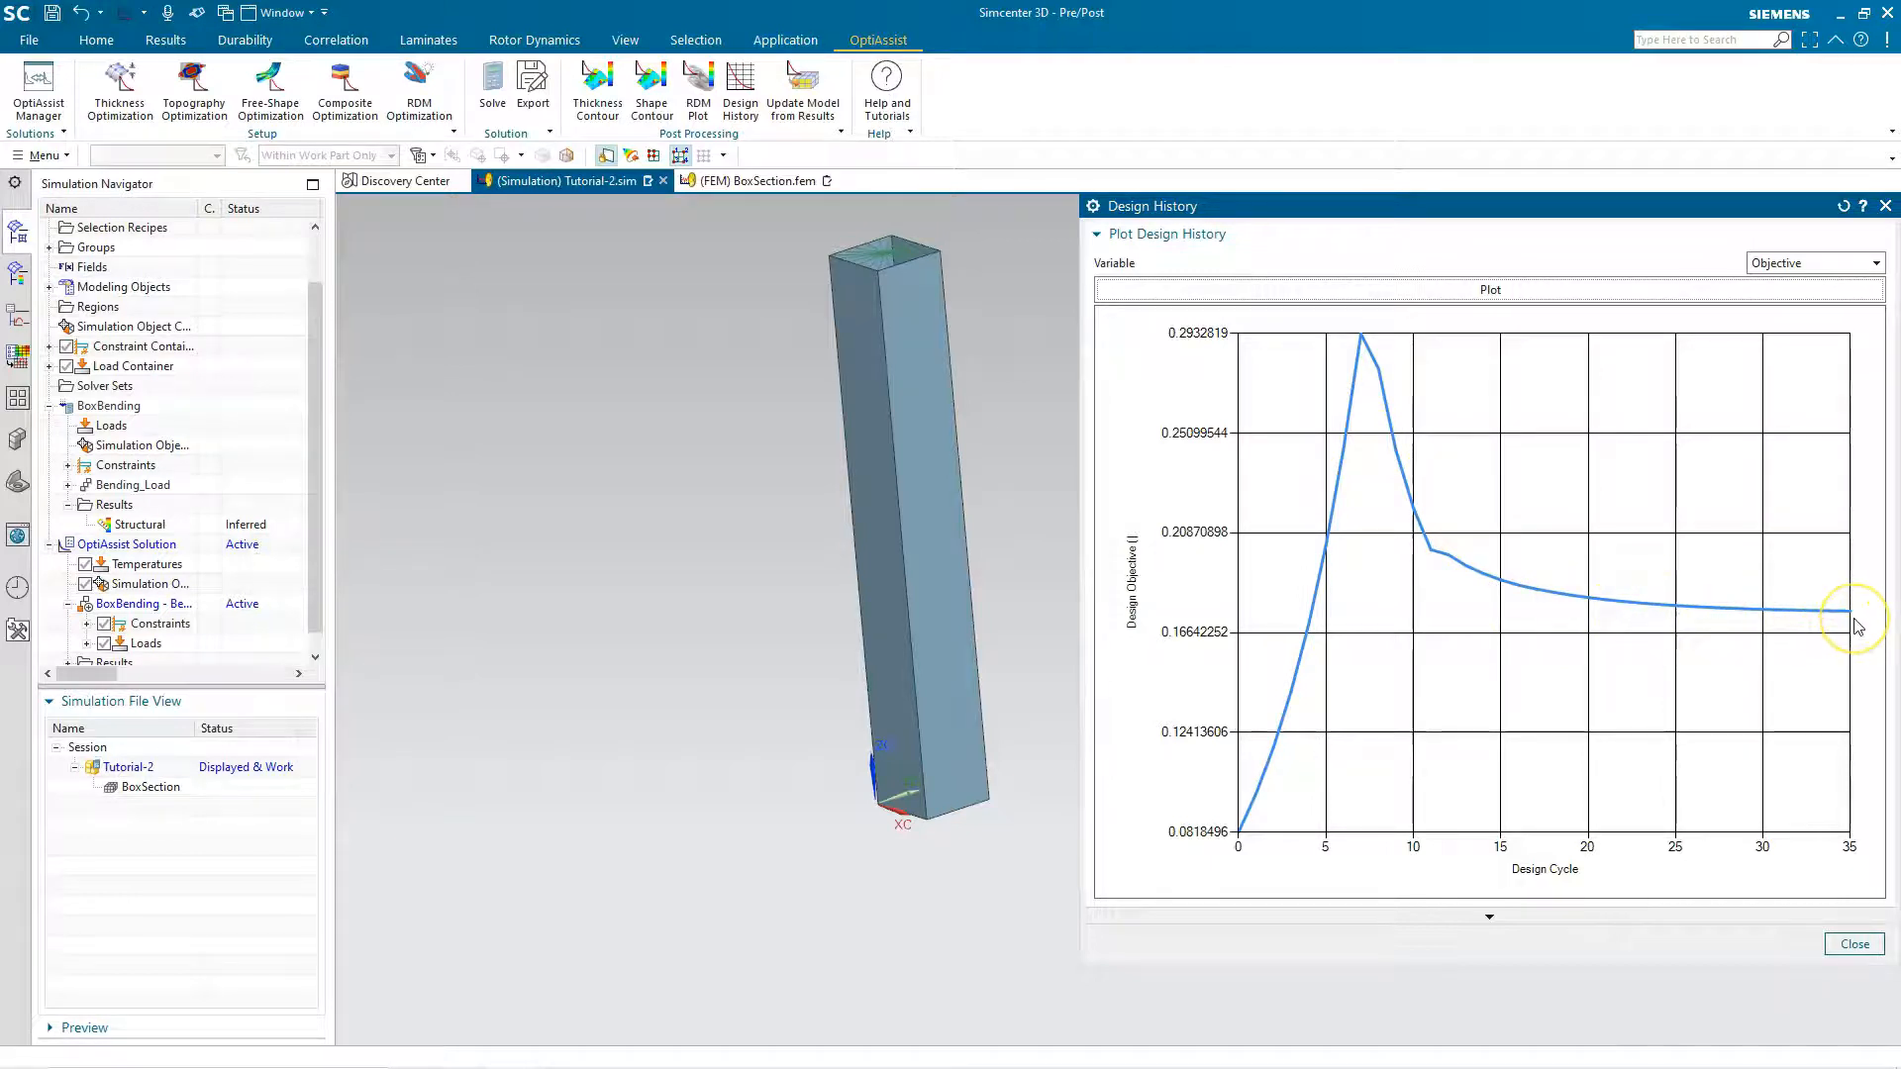
pyautogui.click(1772, 263)
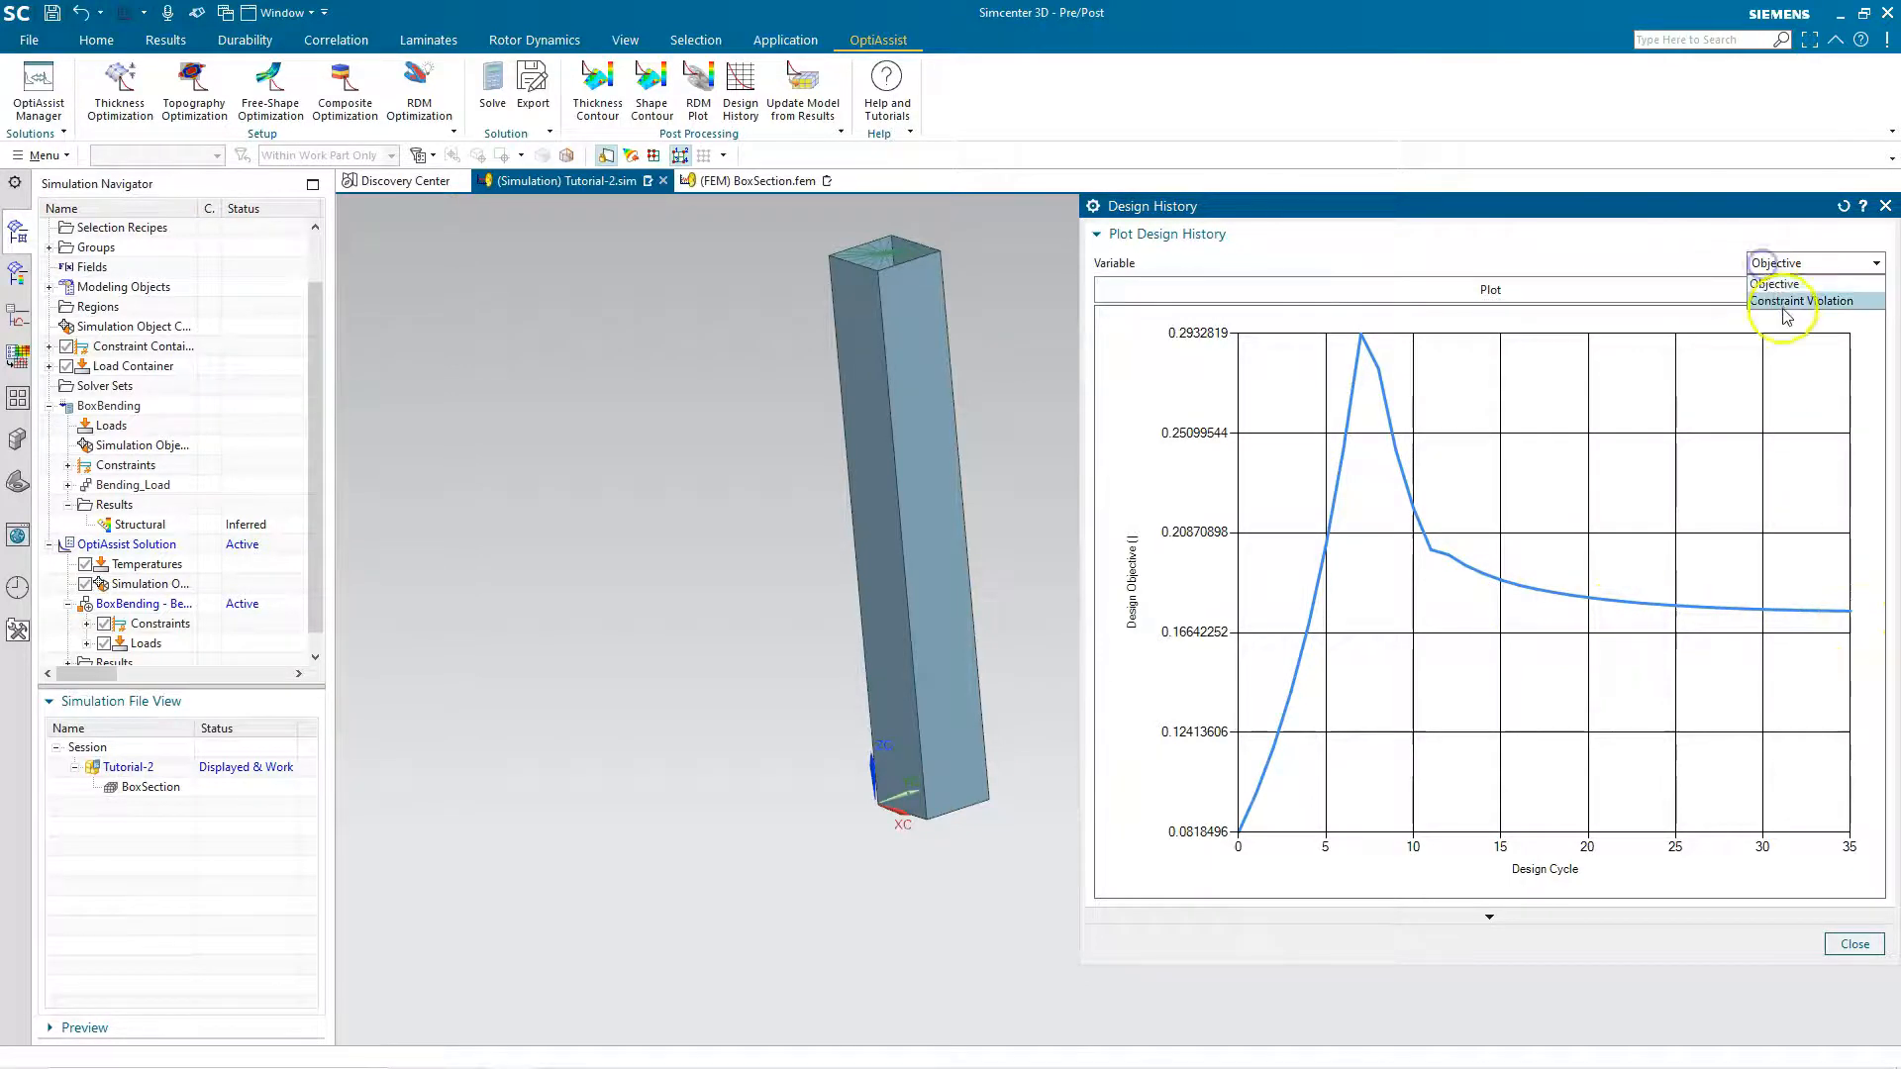
pyautogui.click(1784, 297)
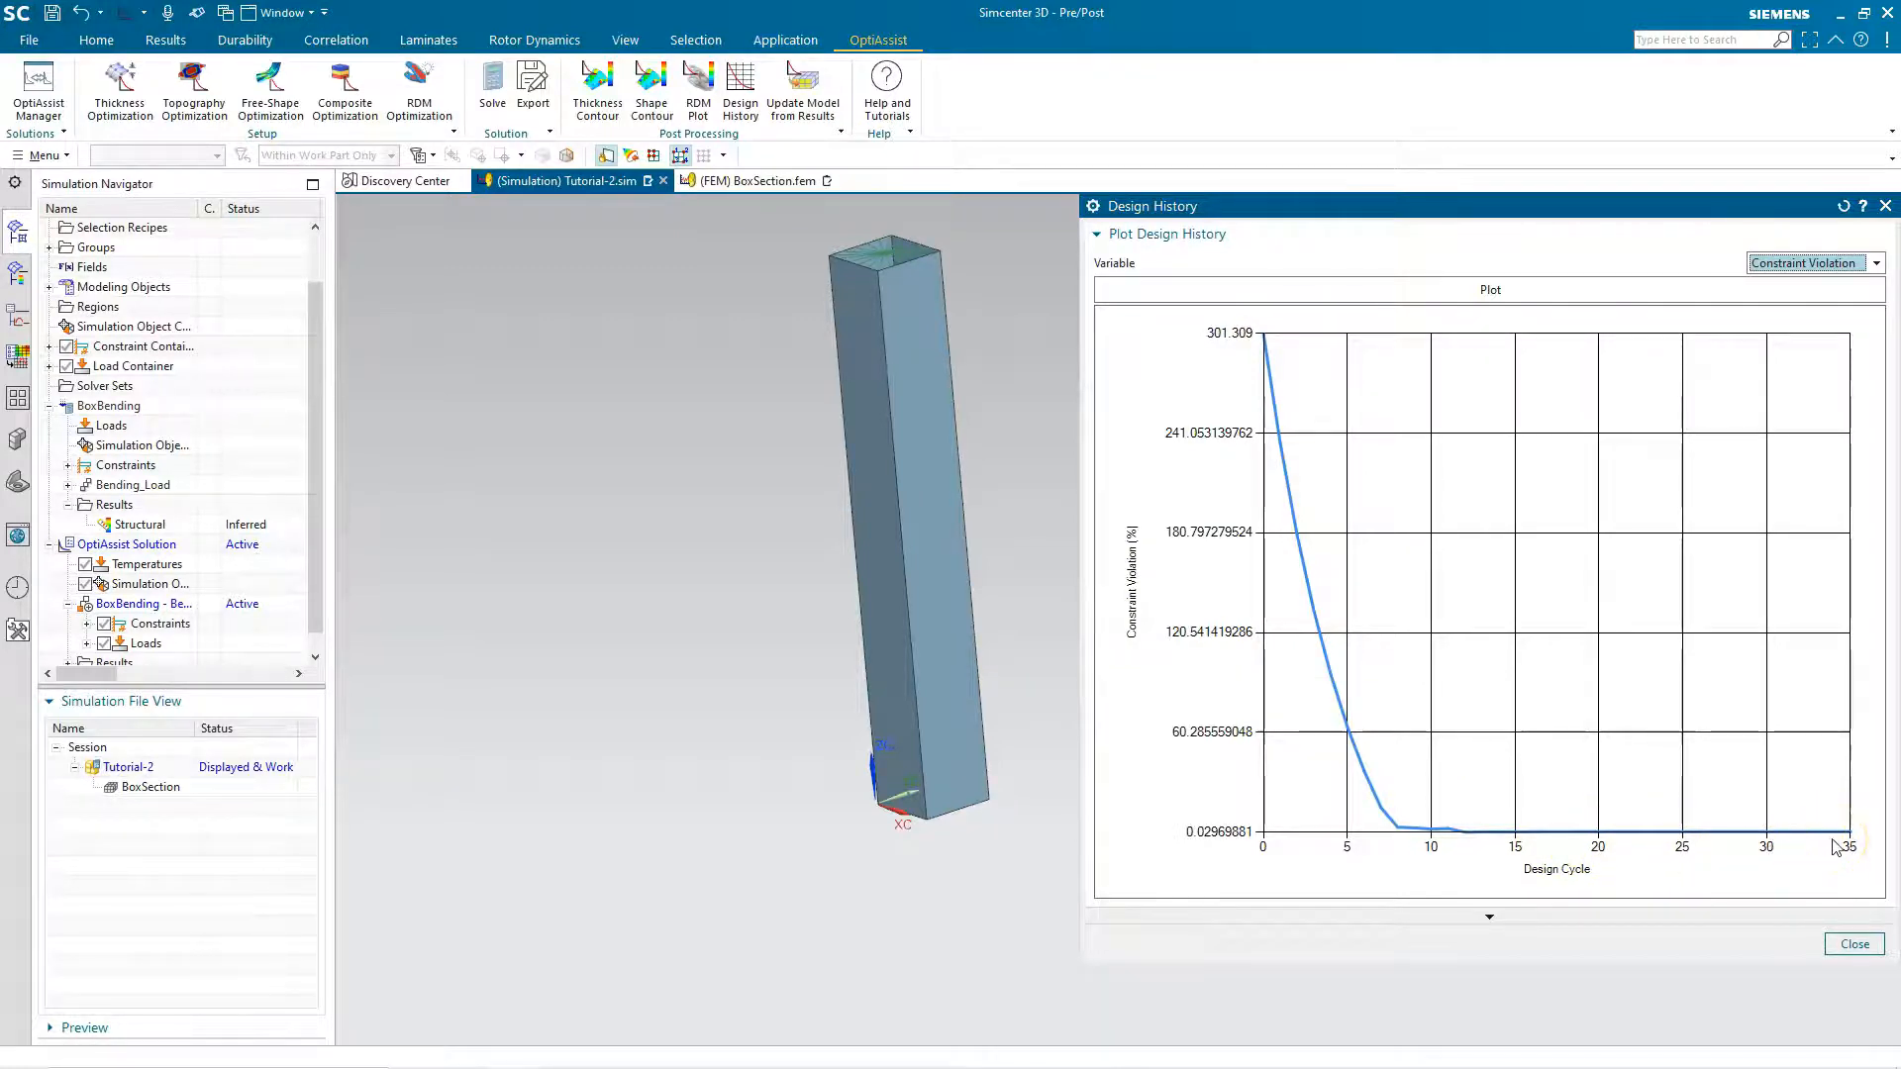
pyautogui.click(1849, 944)
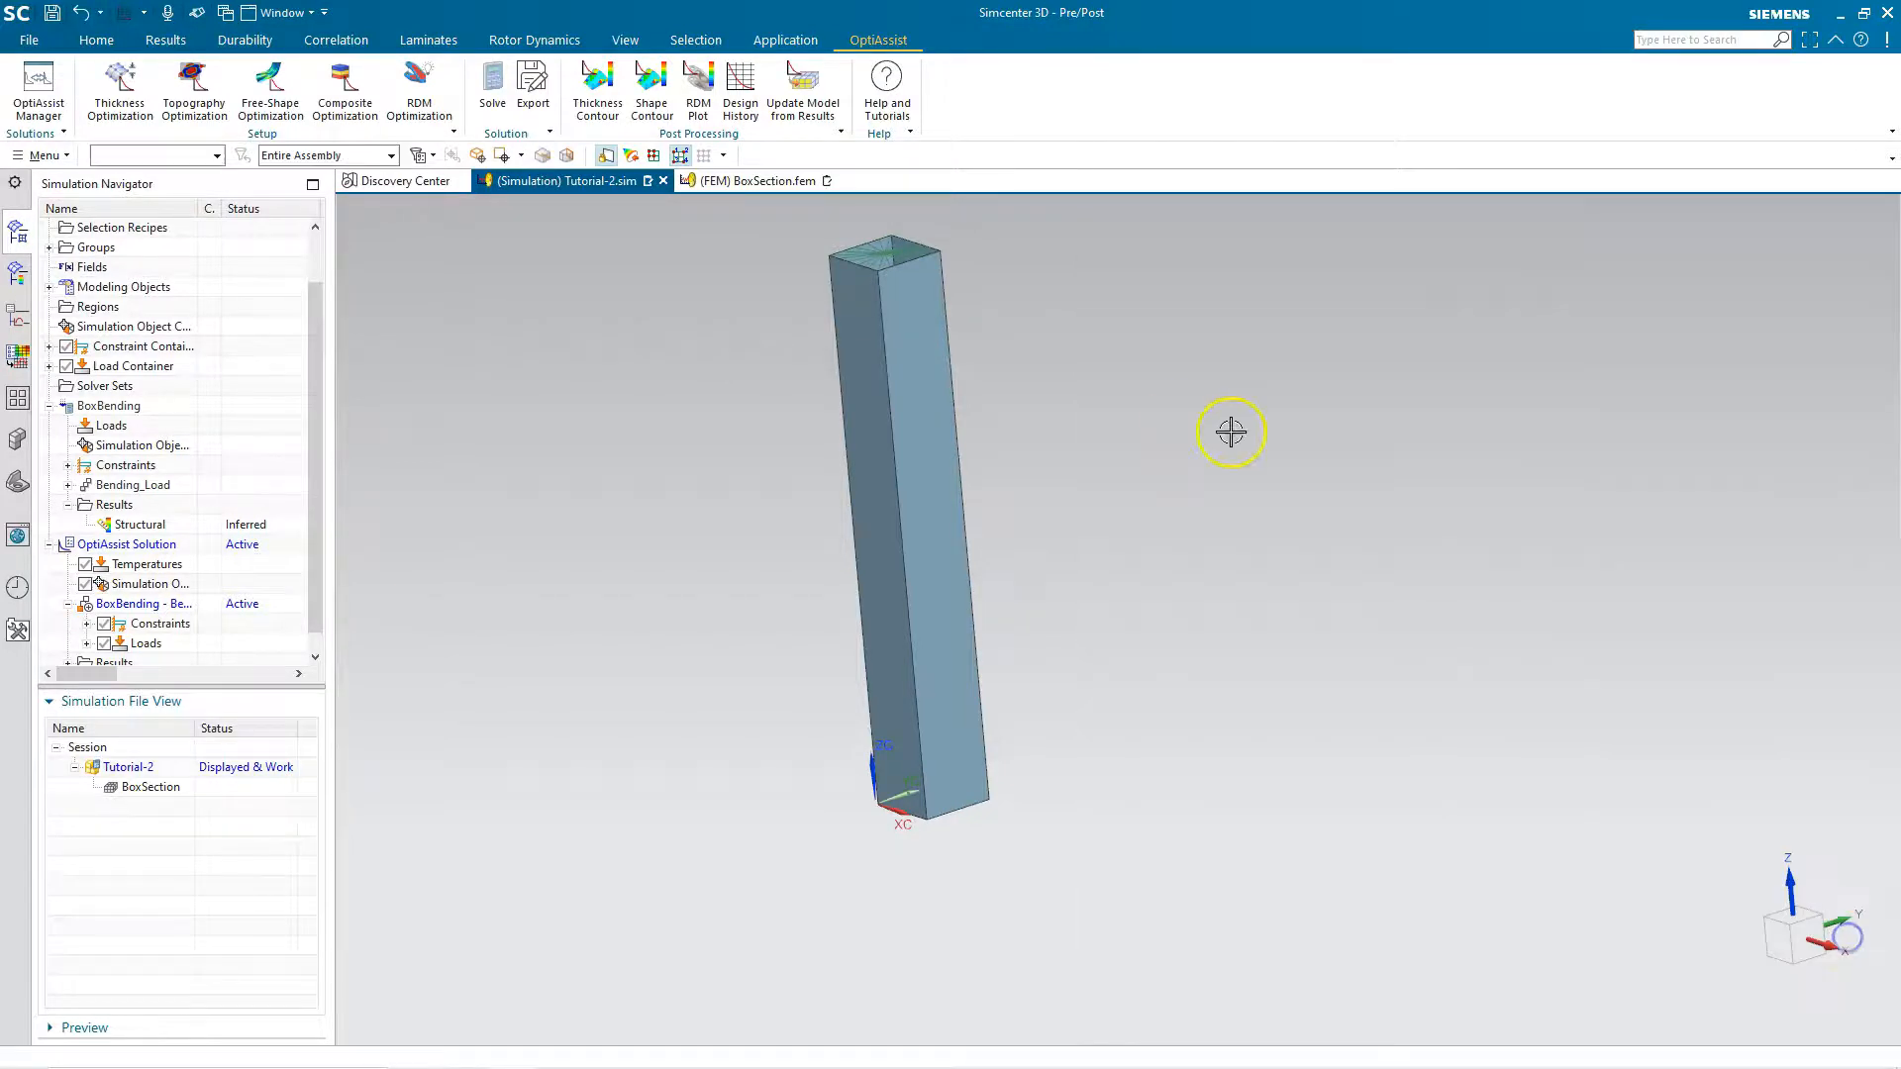
# - Load the optimized thickness results, plot the total thickness for Cycle 35 and examine its distribution along the box section
pyautogui.moveTo(1081, 567)
pyautogui.mouseDown(button='middle')
pyautogui.moveTo(1133, 581)
pyautogui.moveTo(1074, 559)
pyautogui.mouseUp(button='middle')
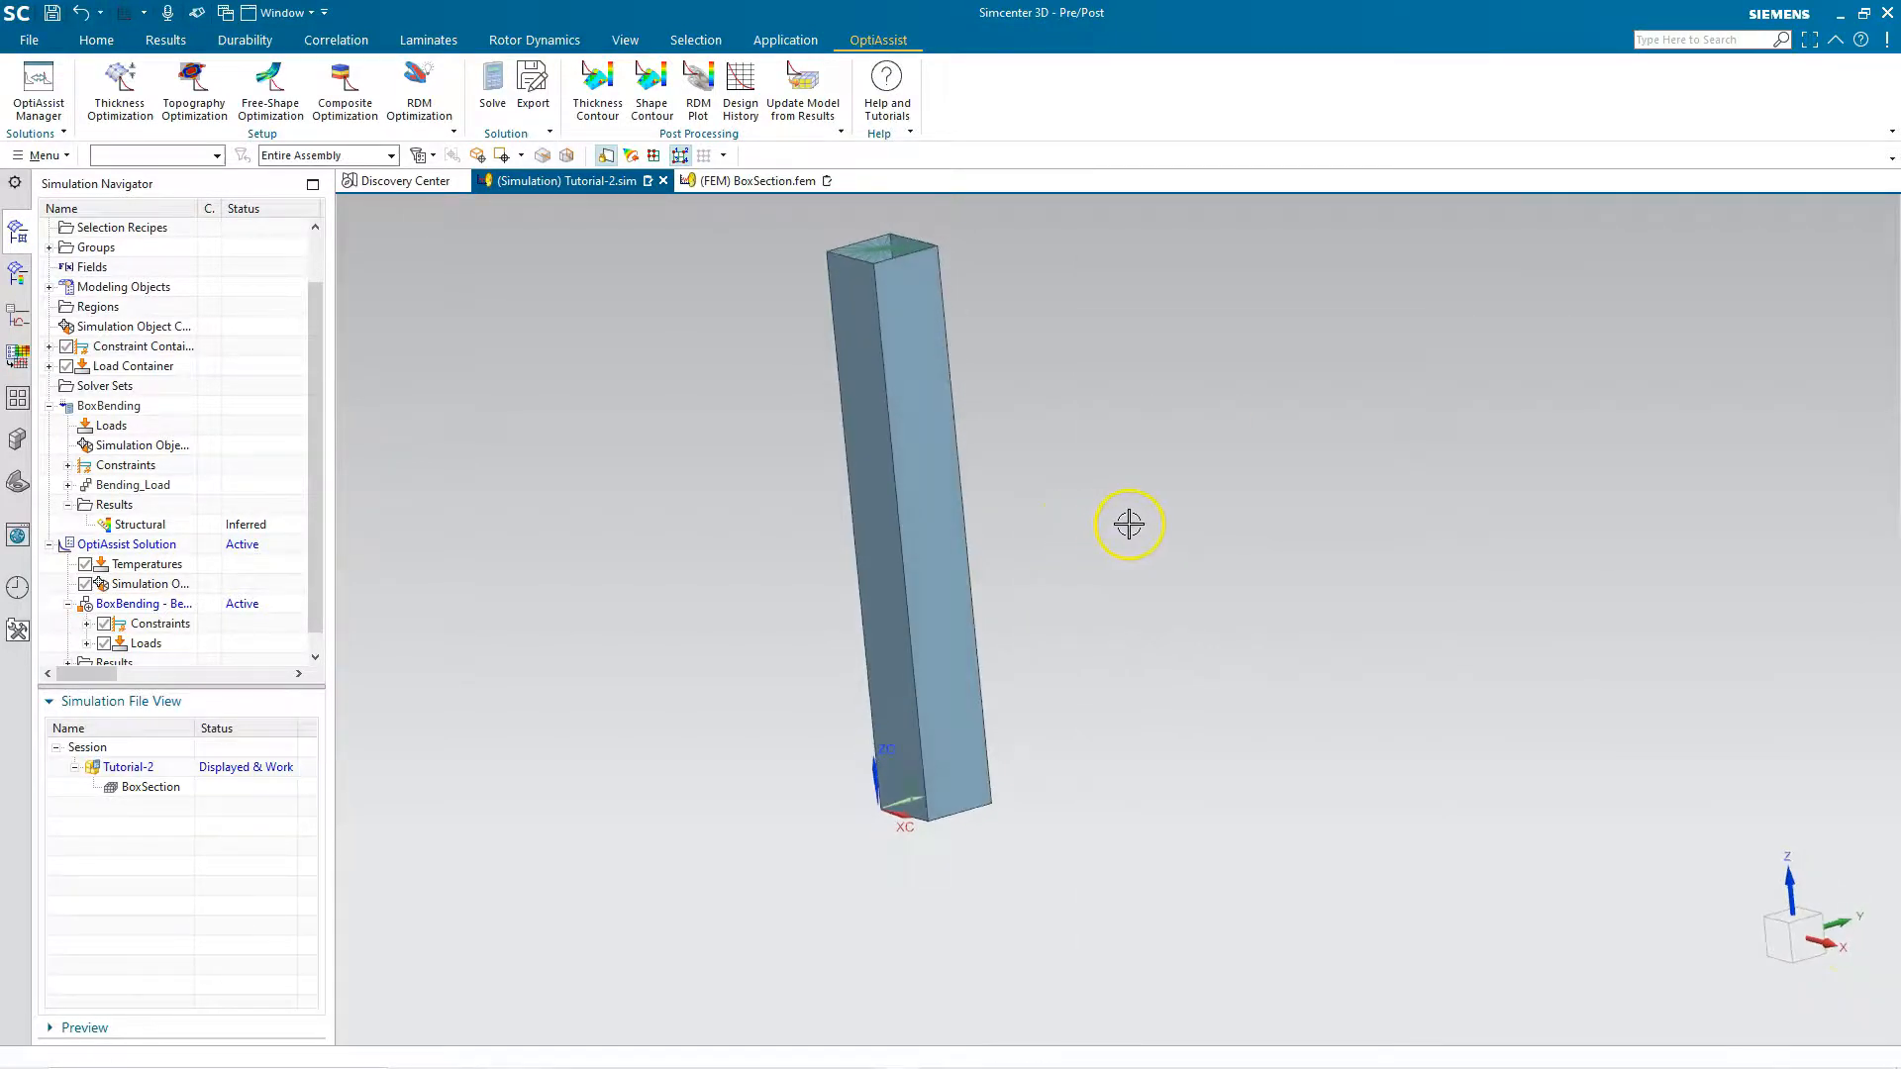
pyautogui.click(597, 89)
pyautogui.click(1415, 297)
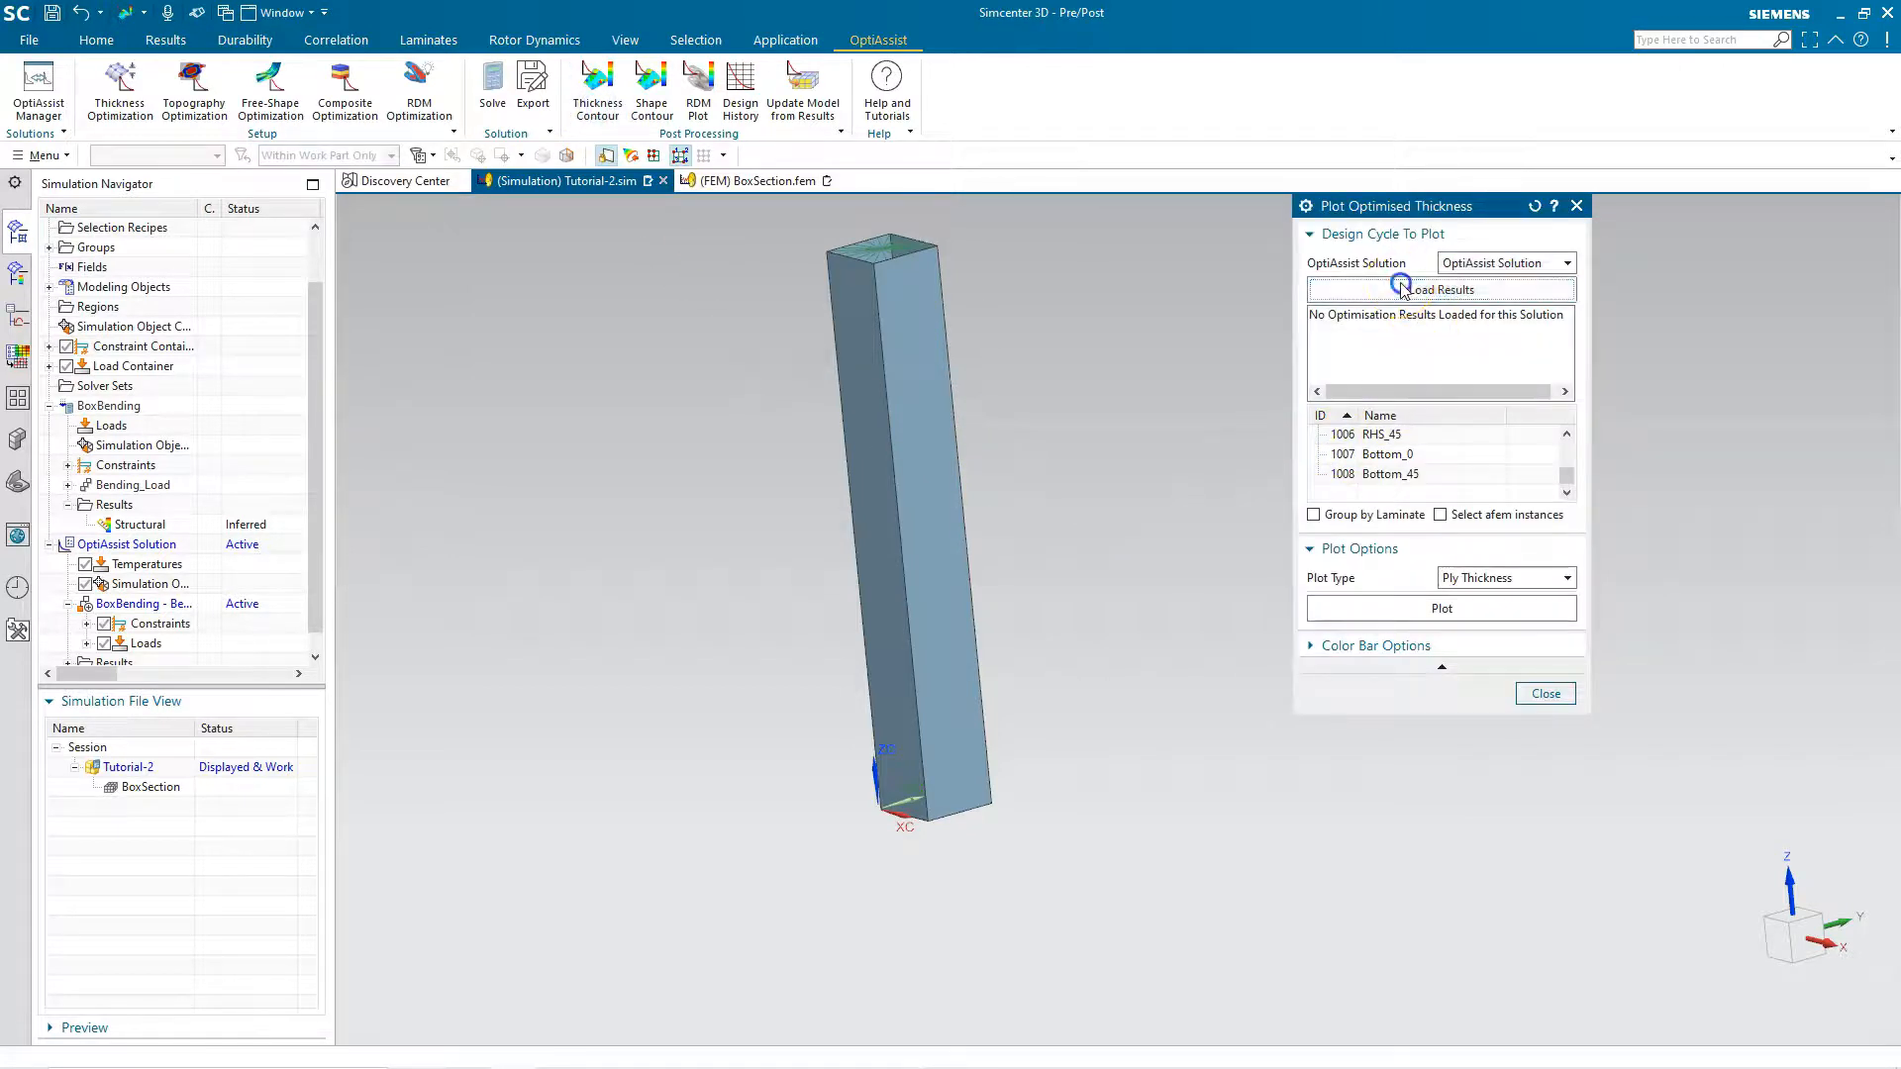
pyautogui.click(1338, 329)
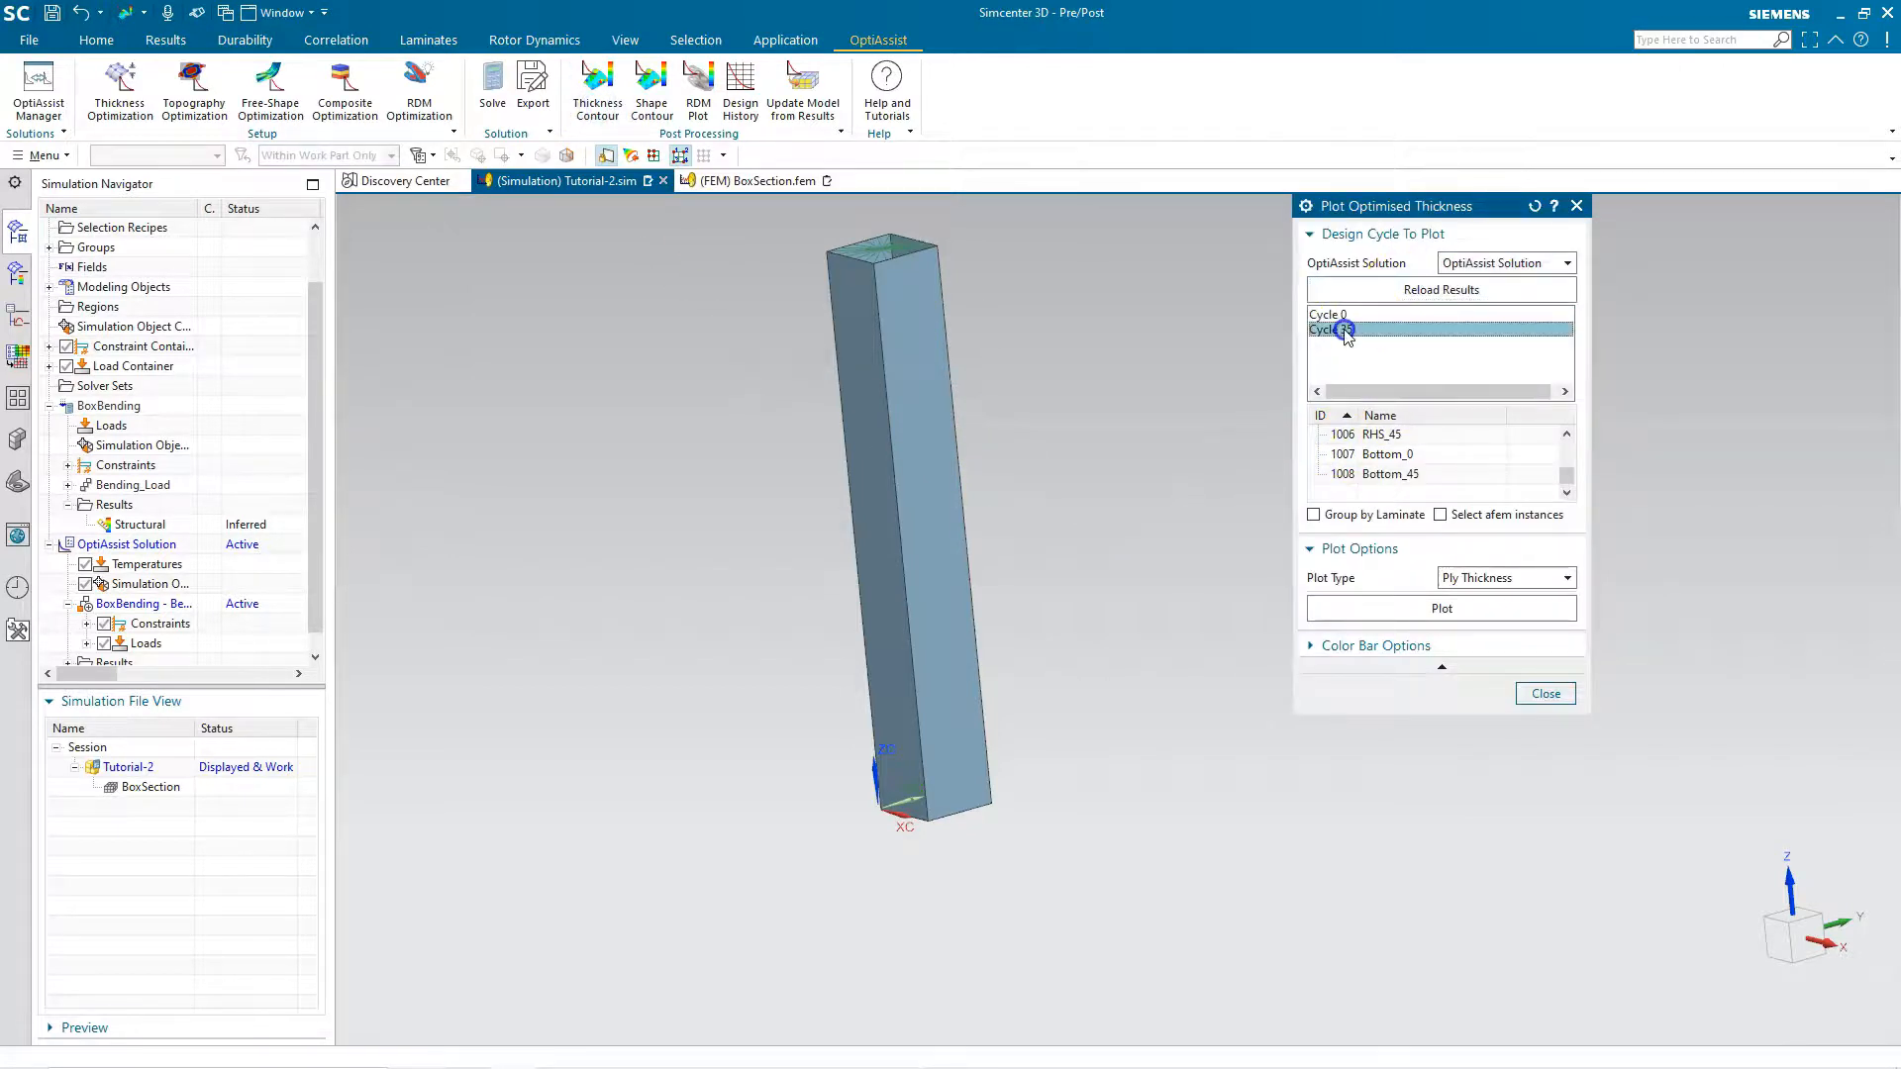
pyautogui.click(1483, 586)
pyautogui.click(1473, 637)
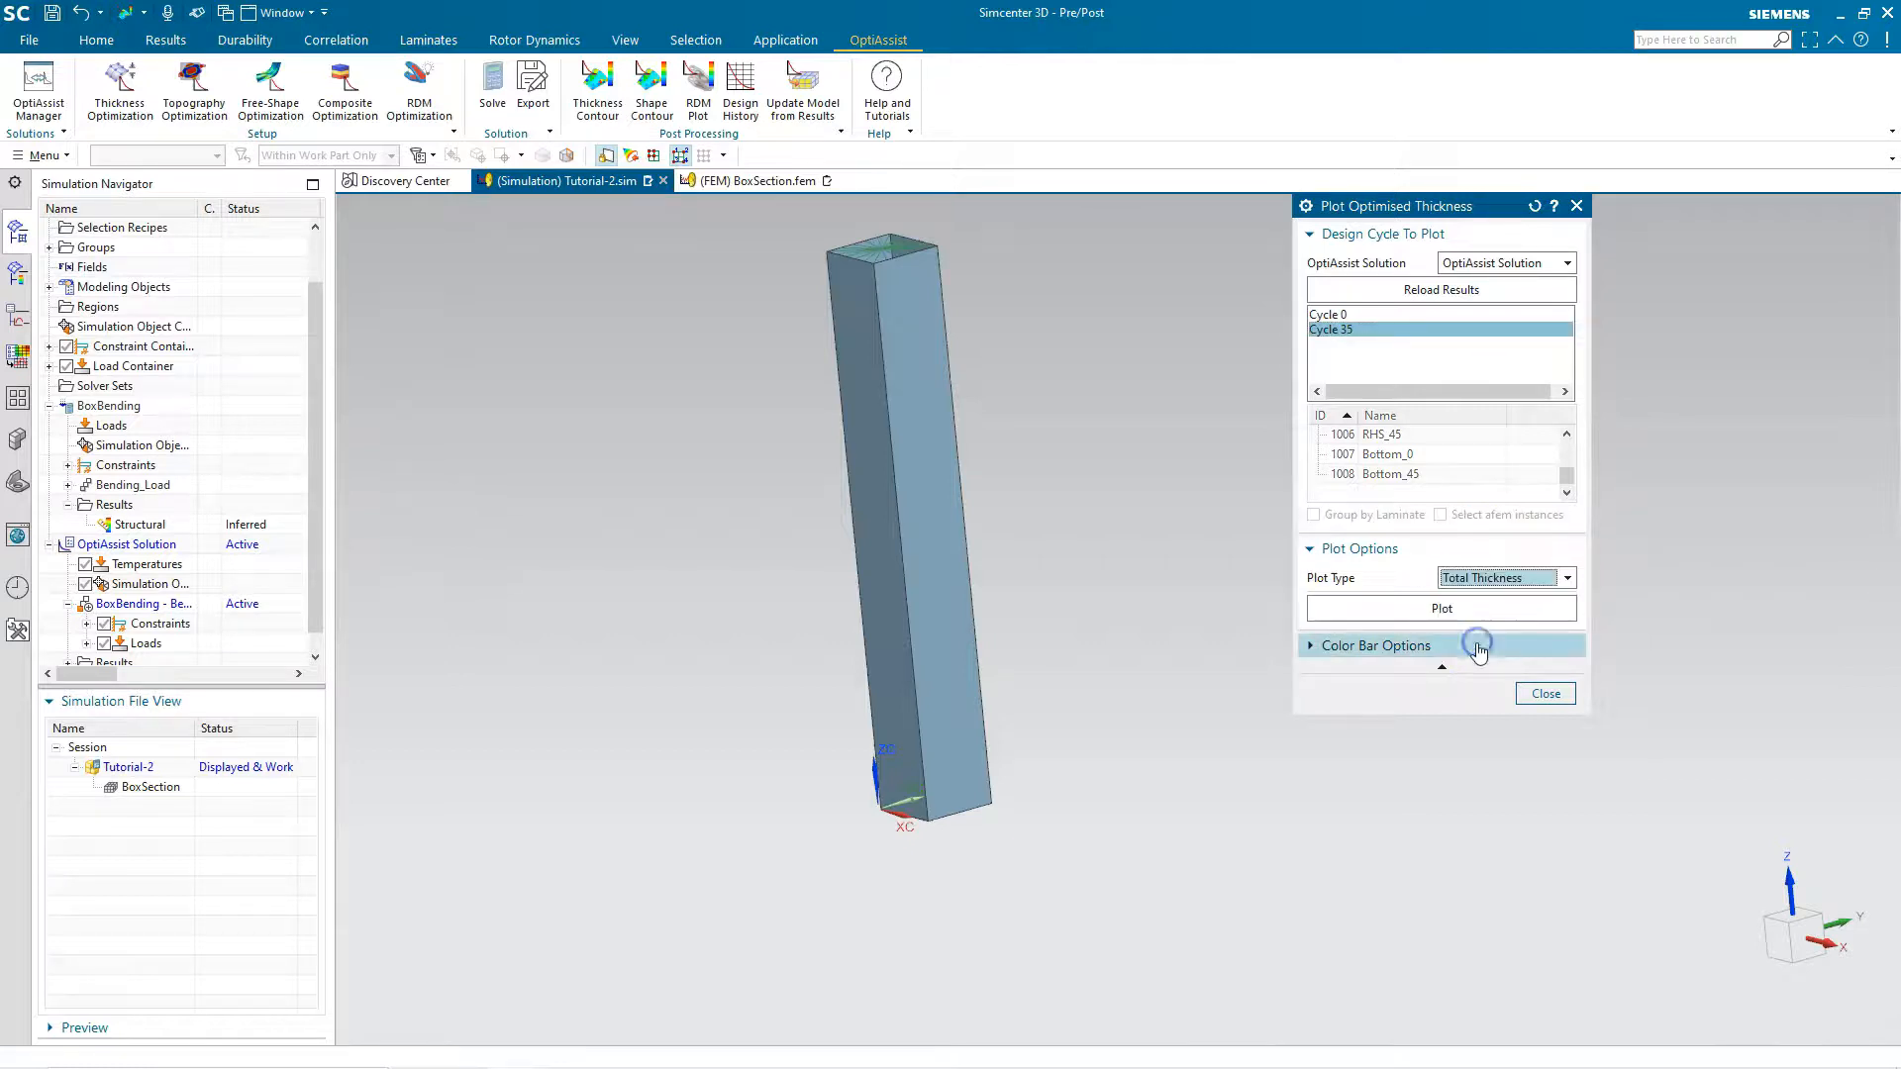
pyautogui.click(1472, 612)
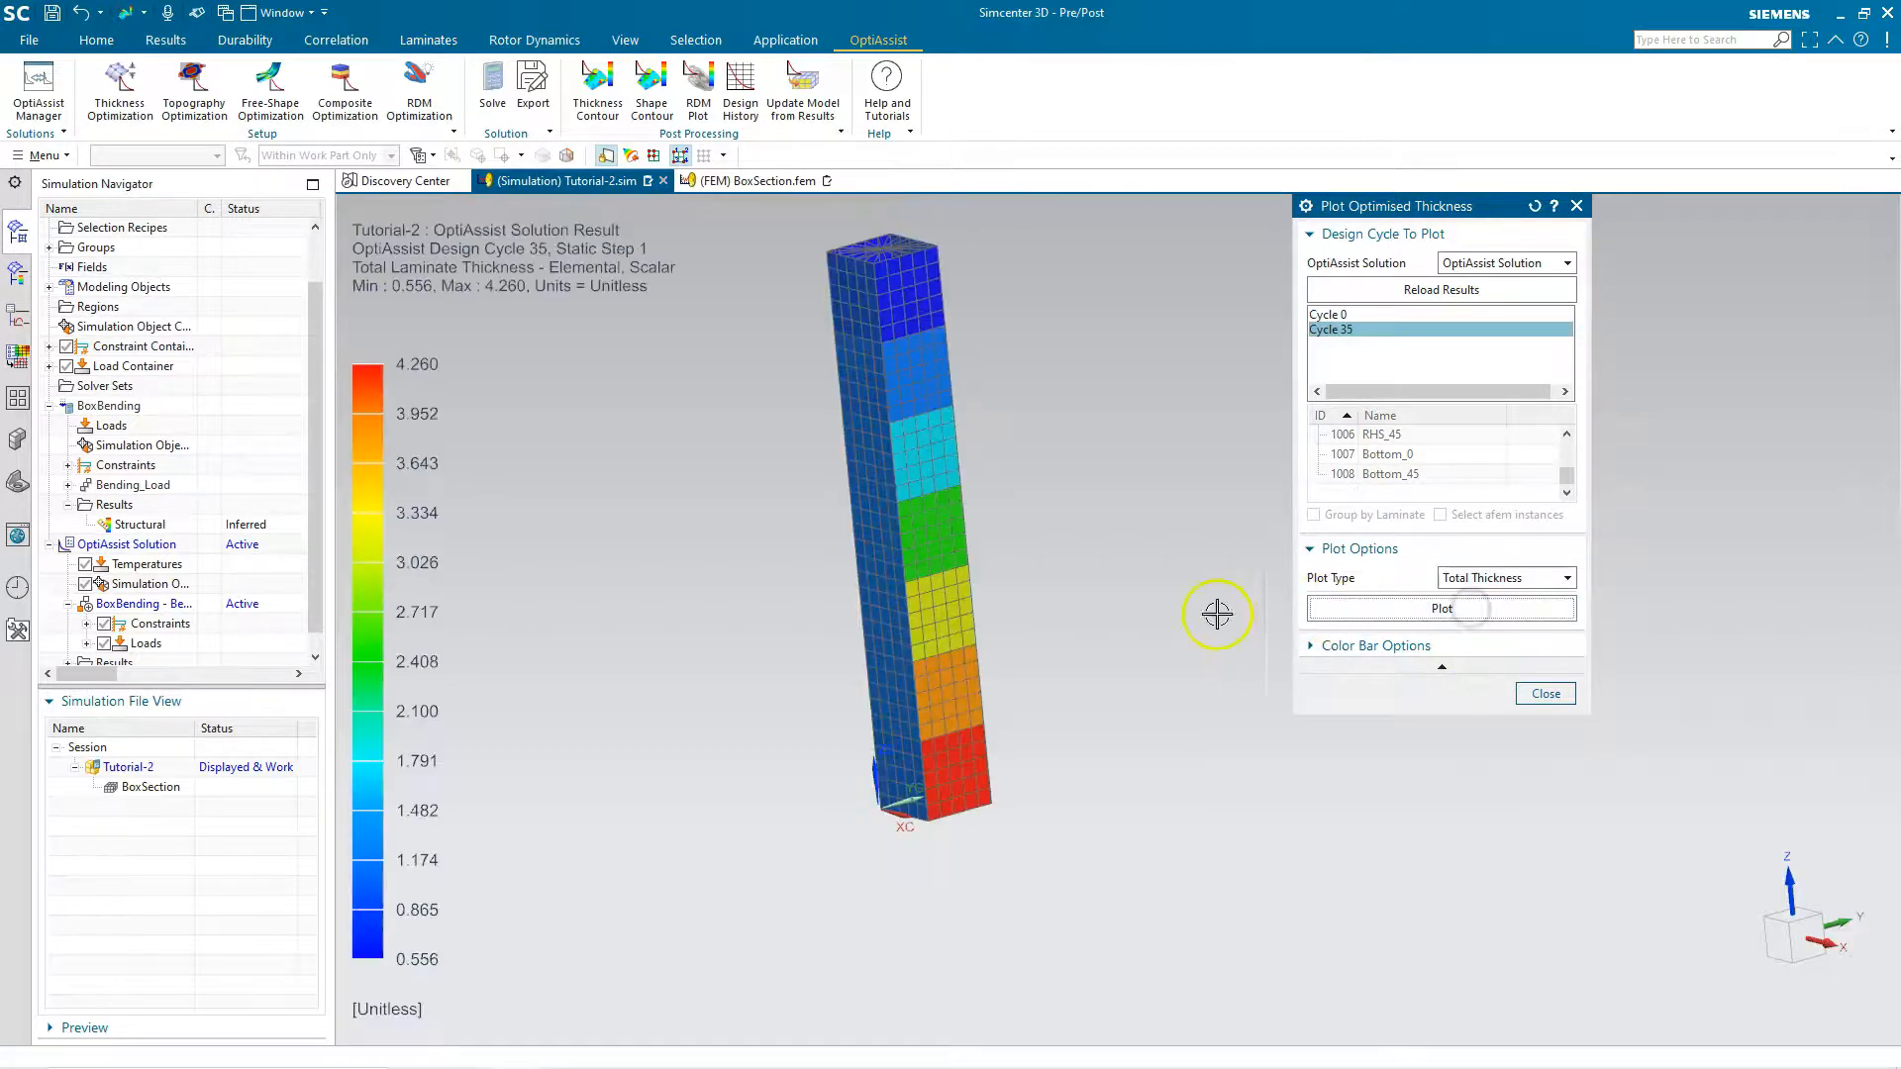
pyautogui.moveTo(1088, 542)
pyautogui.mouseDown(button='middle')
pyautogui.moveTo(1119, 496)
pyautogui.moveTo(1089, 530)
pyautogui.mouseUp(button='middle')
pyautogui.moveTo(975, 716); pyautogui.dragTo(1044, 698, button='middle')
pyautogui.scroll(3, 871, 237)
pyautogui.scroll(-2, 944, 288)
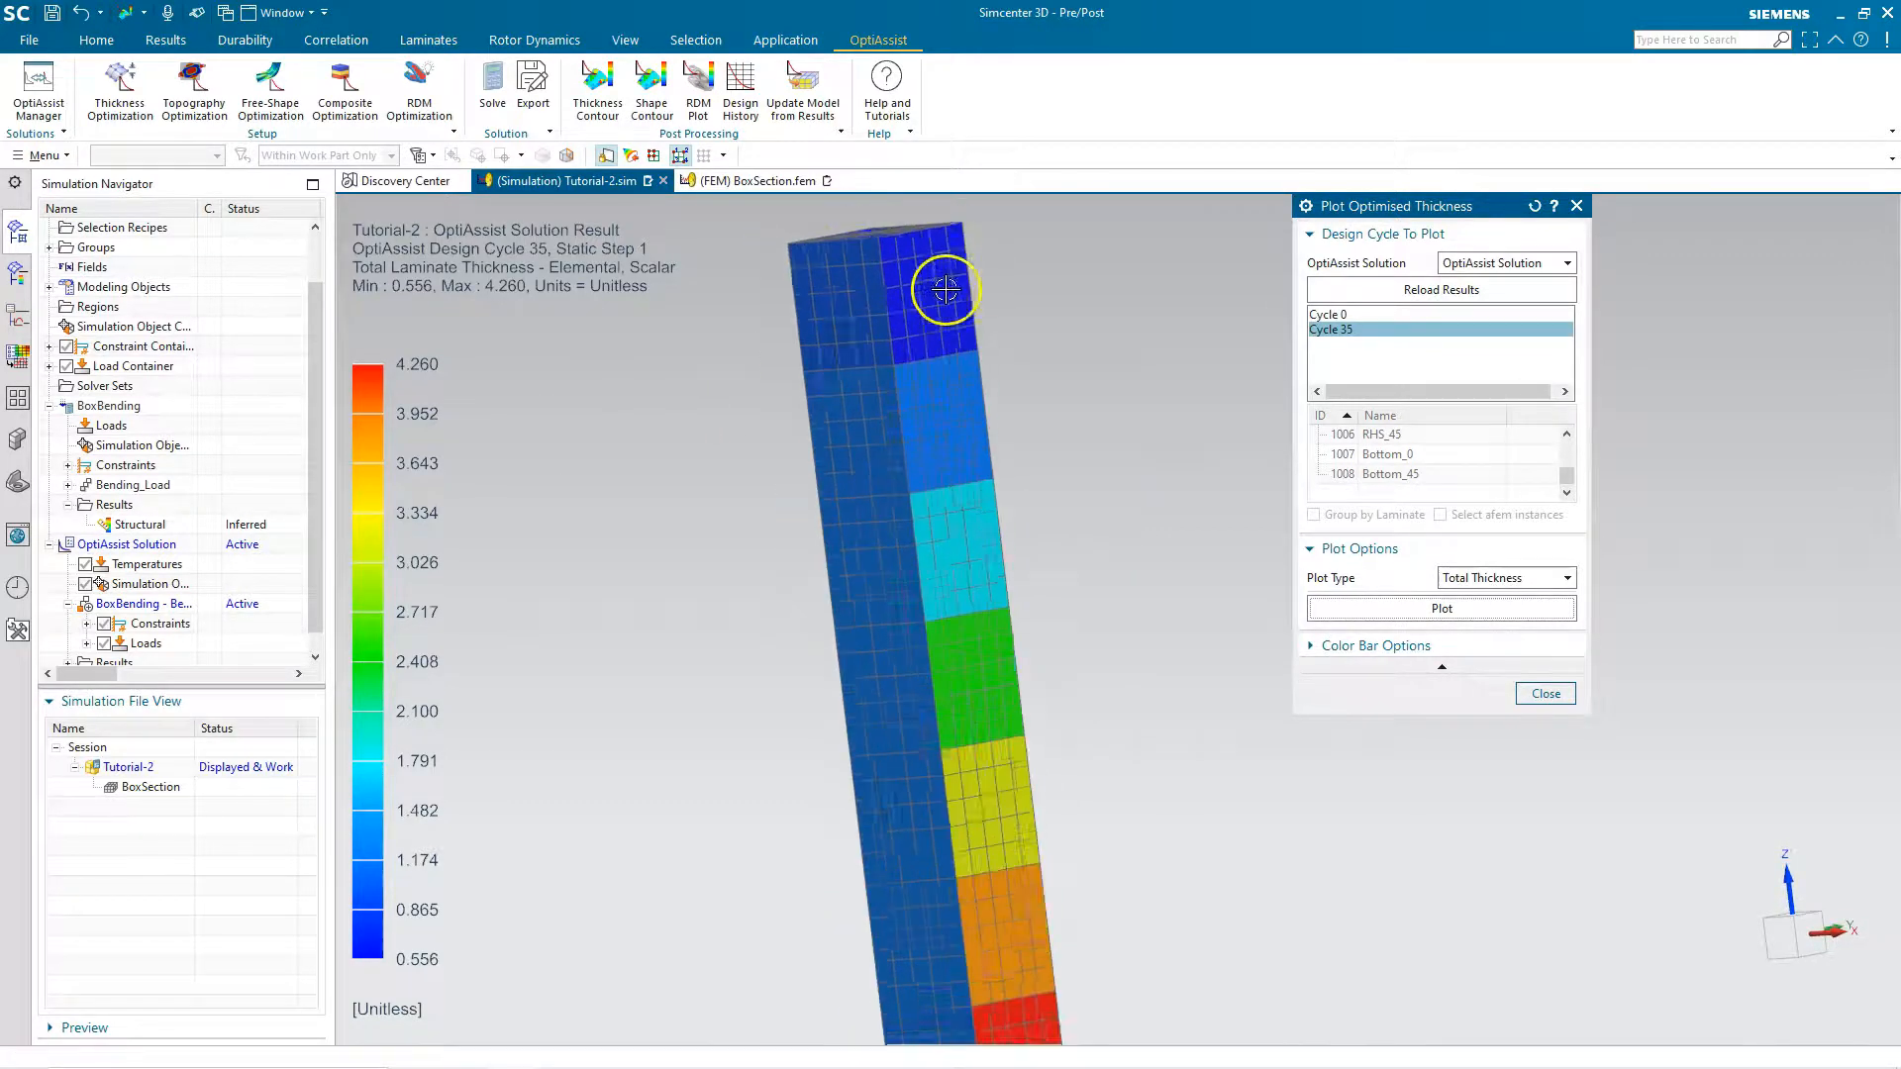
# - Inspect the Cycle 35 total thickness contour around the box section and close the optimized thickness plot
pyautogui.moveTo(1033, 470); pyautogui.dragTo(1001, 491, button='middle')
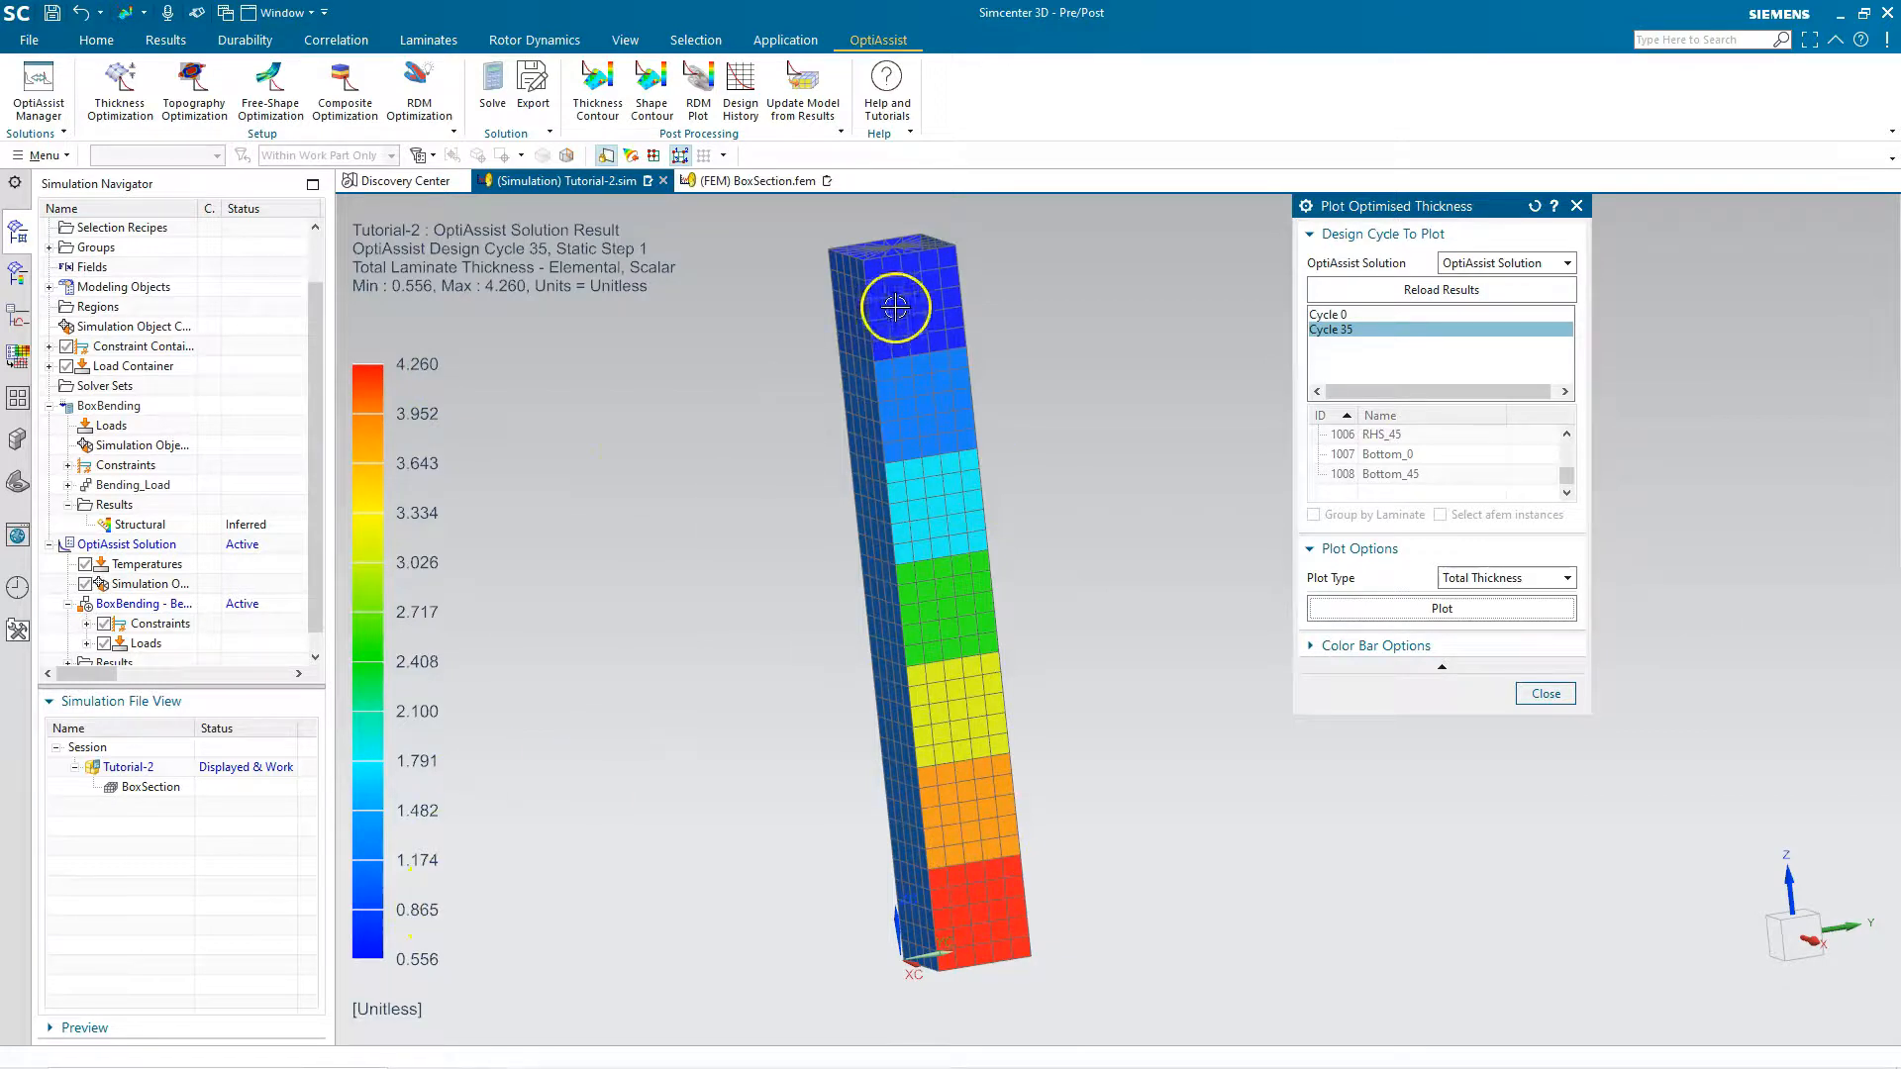
pyautogui.moveTo(916, 297); pyautogui.dragTo(938, 293, button='middle')
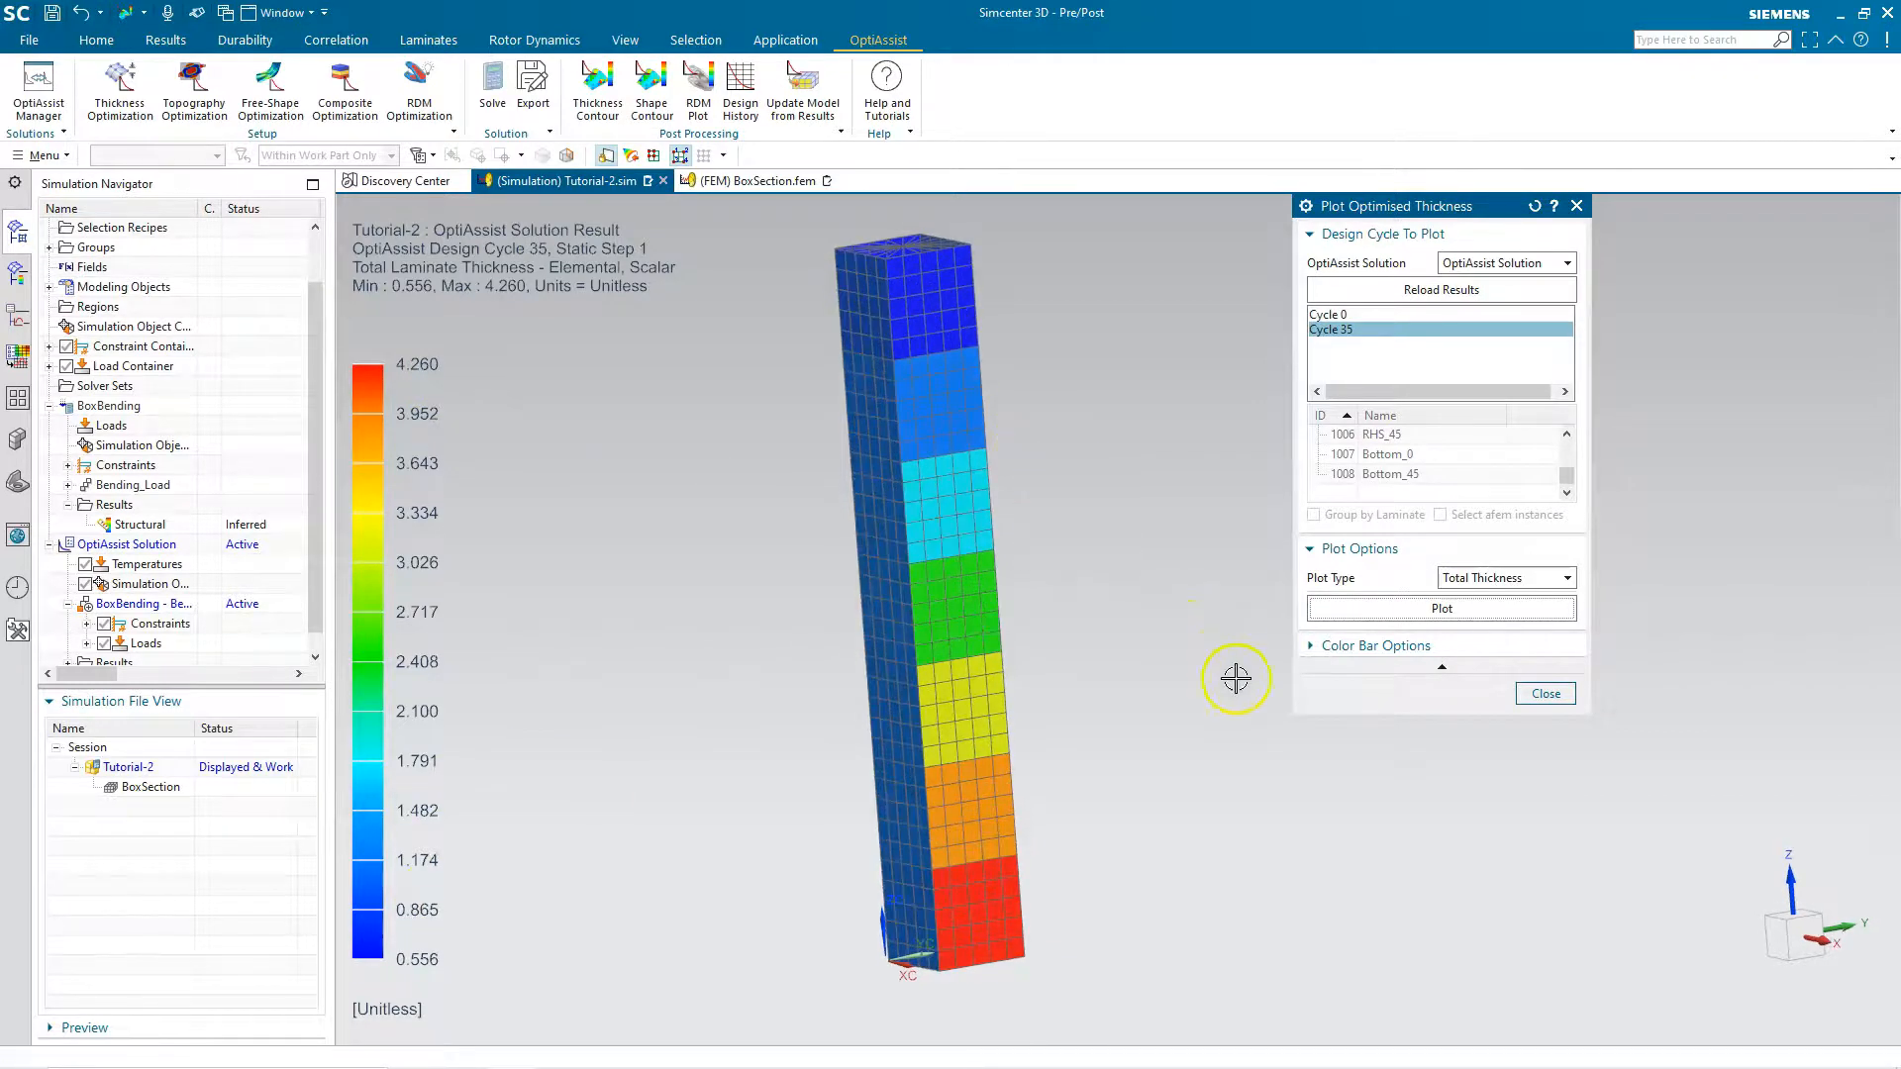
pyautogui.click(1539, 696)
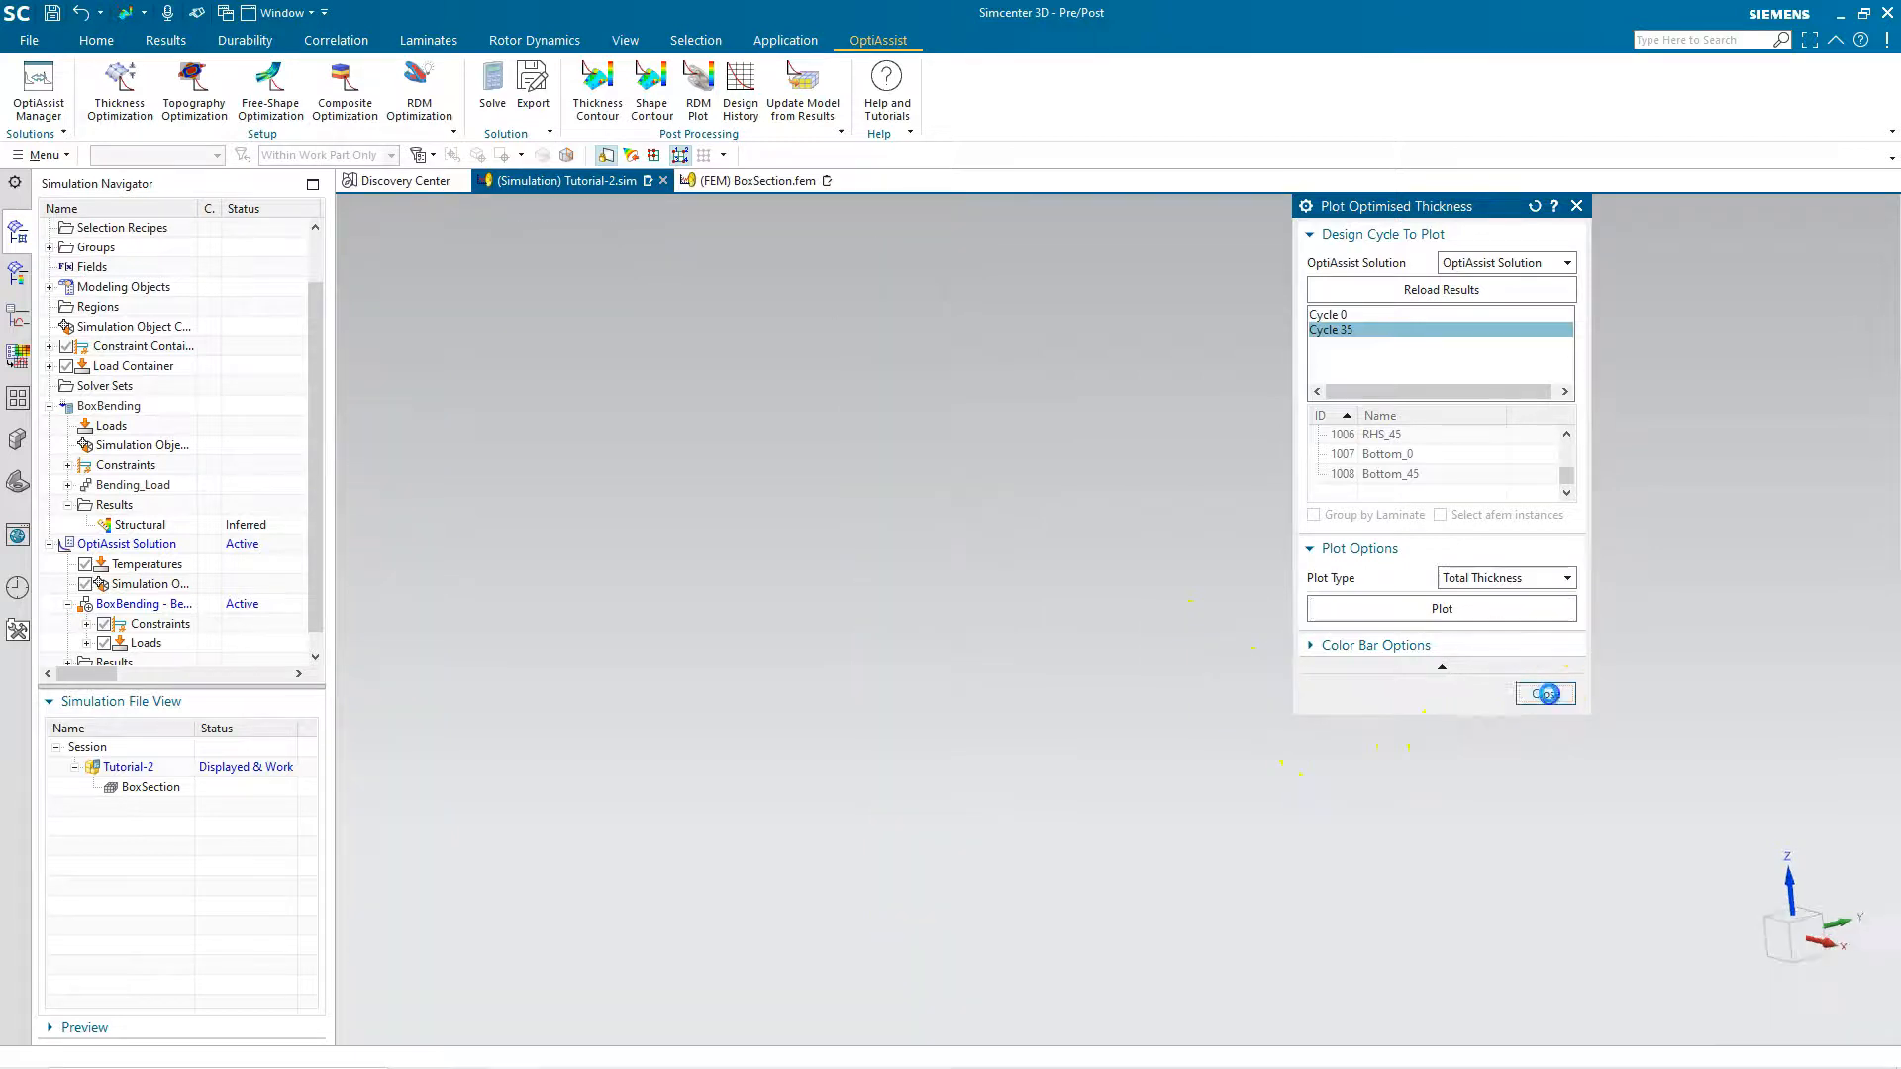
# - Update the FEM from Cycle 35 for the Top, LHS, RHS and Bottom laminates as a new Sim/FEM with suffix -opt, saving the current simulation first
pyautogui.click(820, 109)
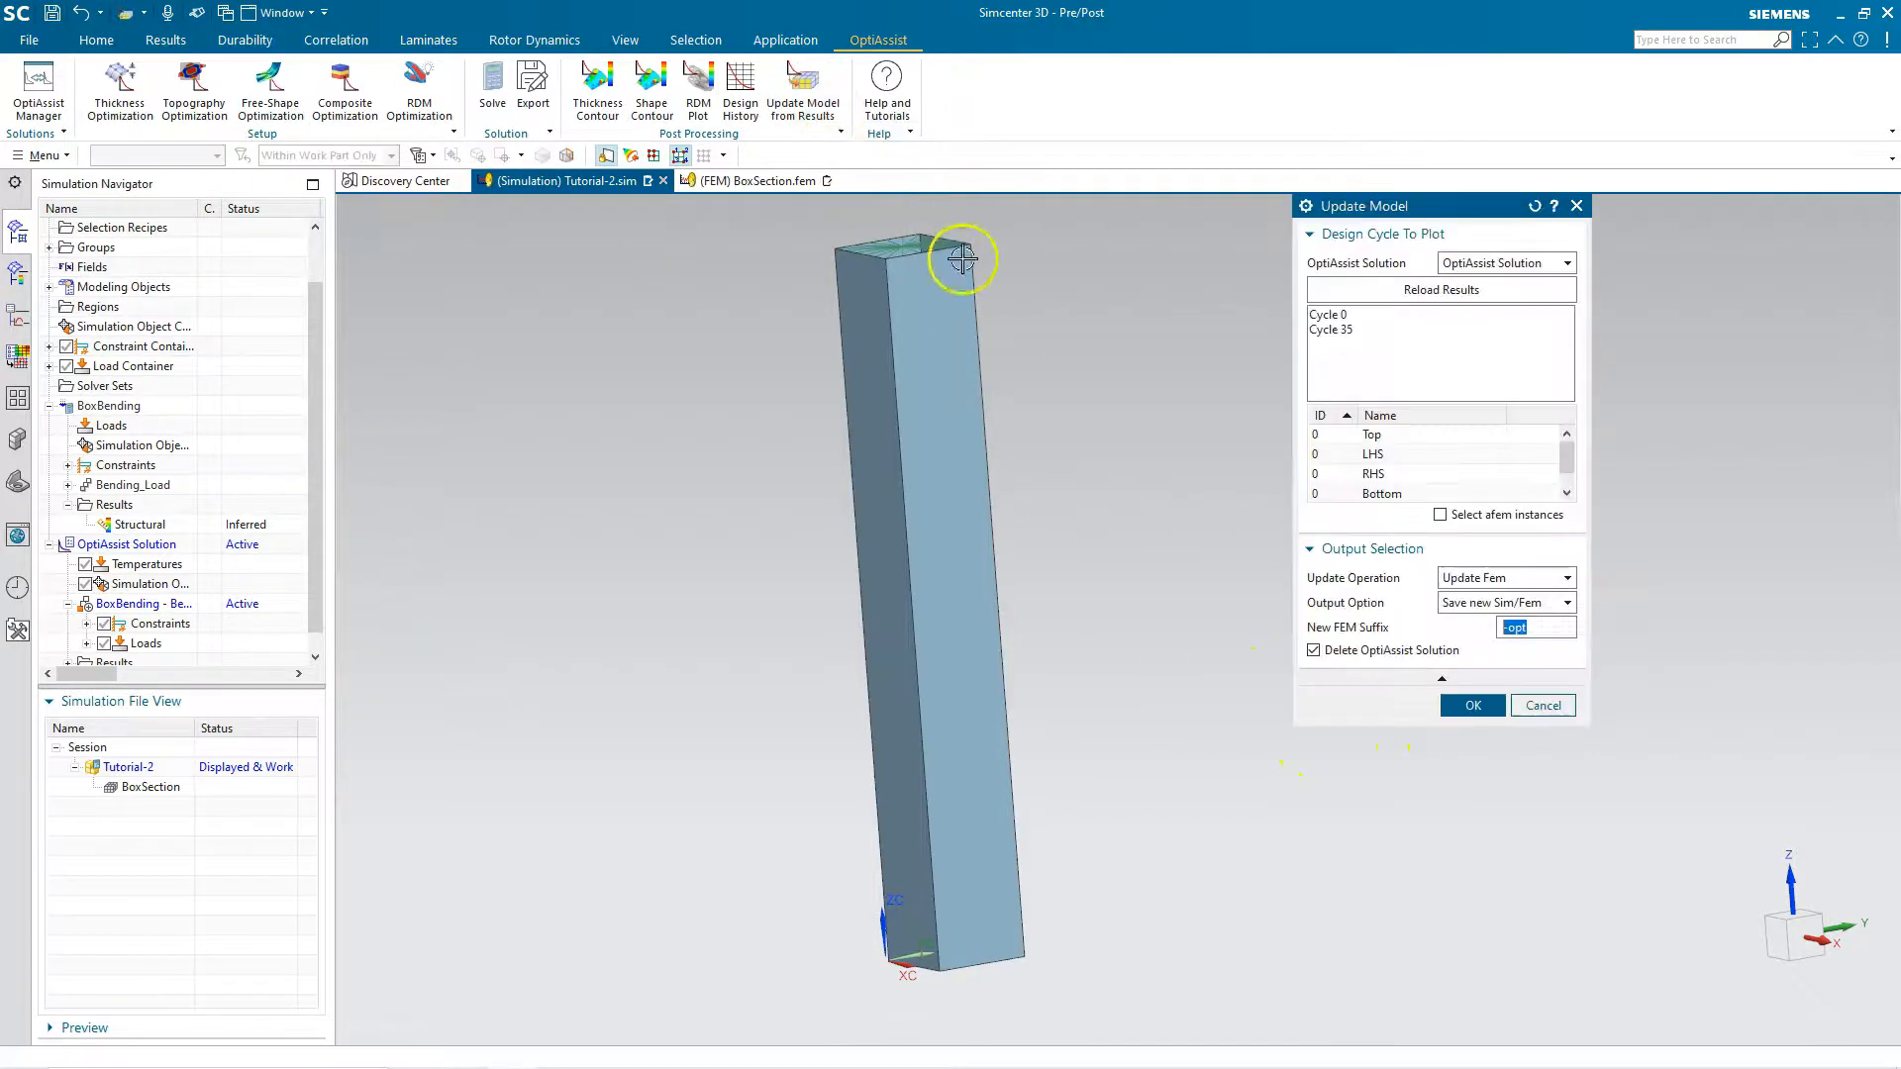
pyautogui.click(1336, 330)
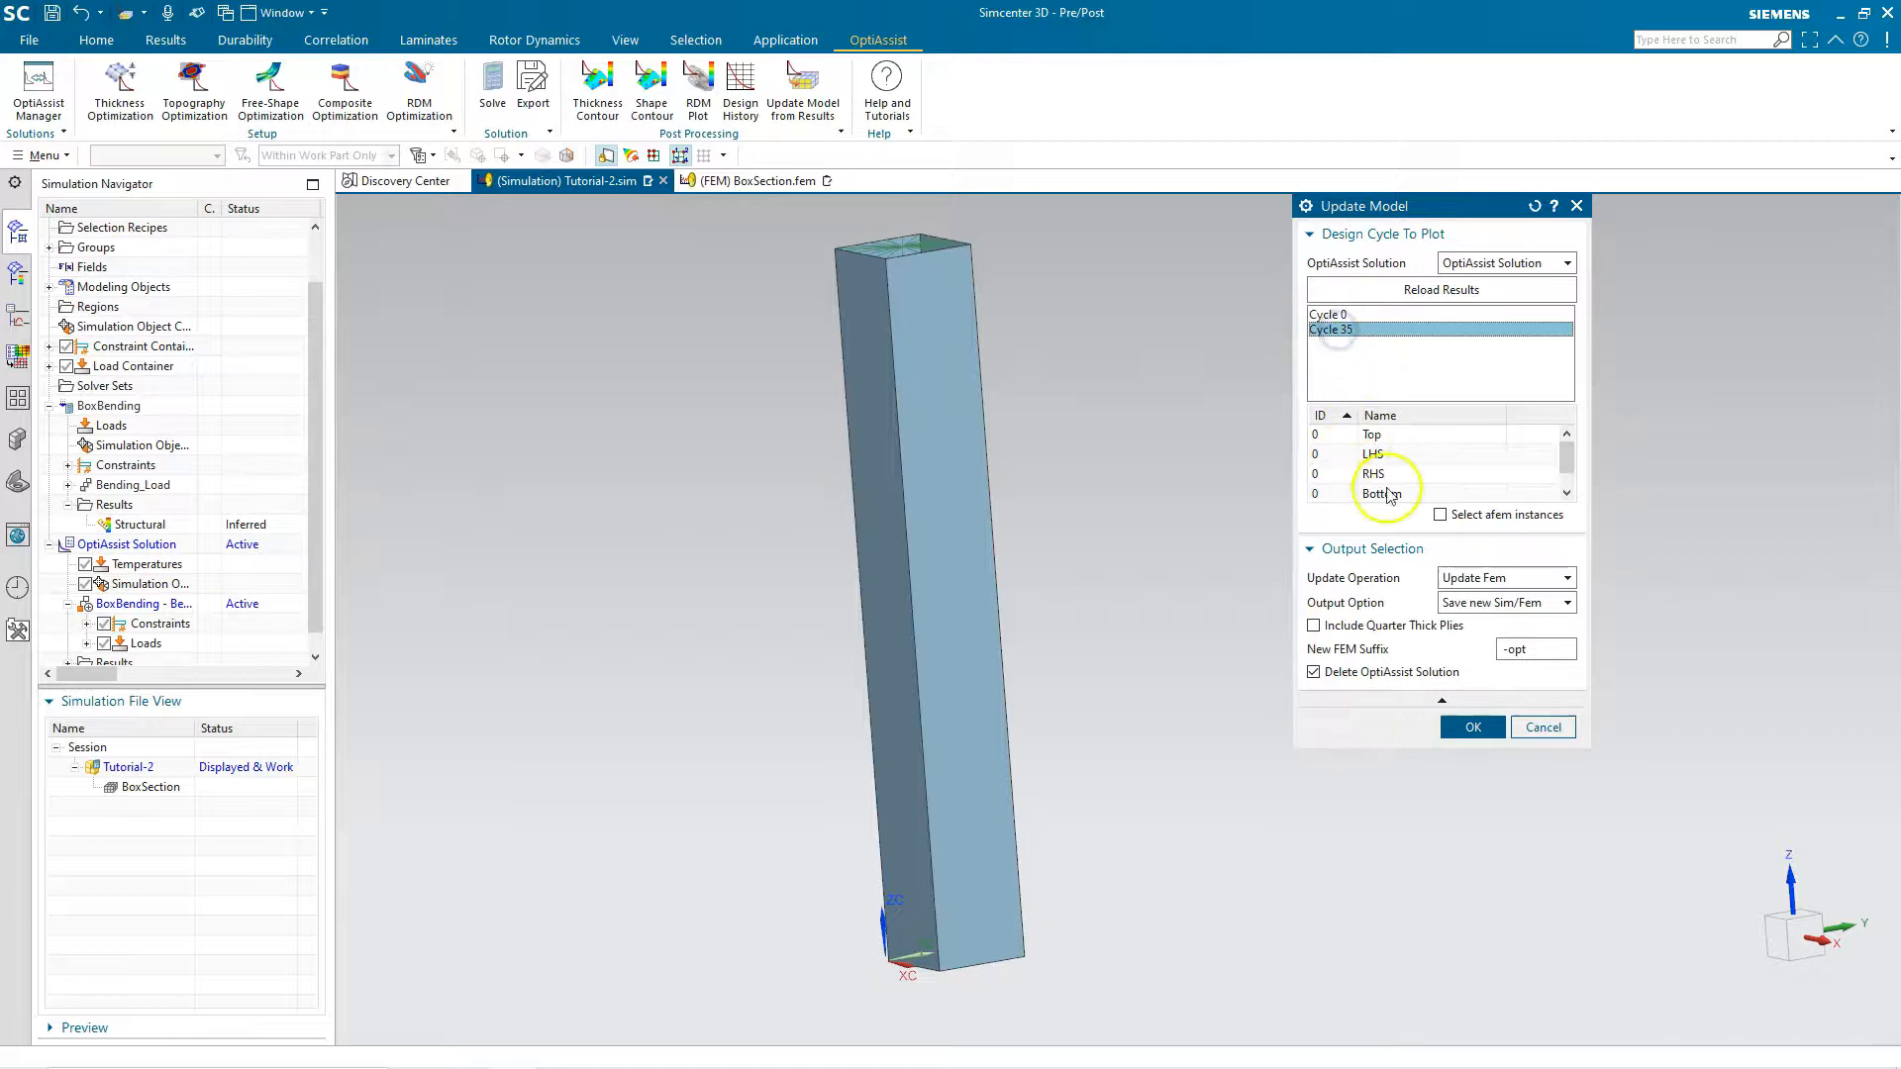
pyautogui.click(1396, 436)
pyautogui.scroll(-1, 1419, 475)
pyautogui.scroll(1, 1422, 475)
pyautogui.scroll(-1, 1422, 481)
pyautogui.keyDown('shift'); pyautogui.click(1412, 479); pyautogui.keyUp('shift')
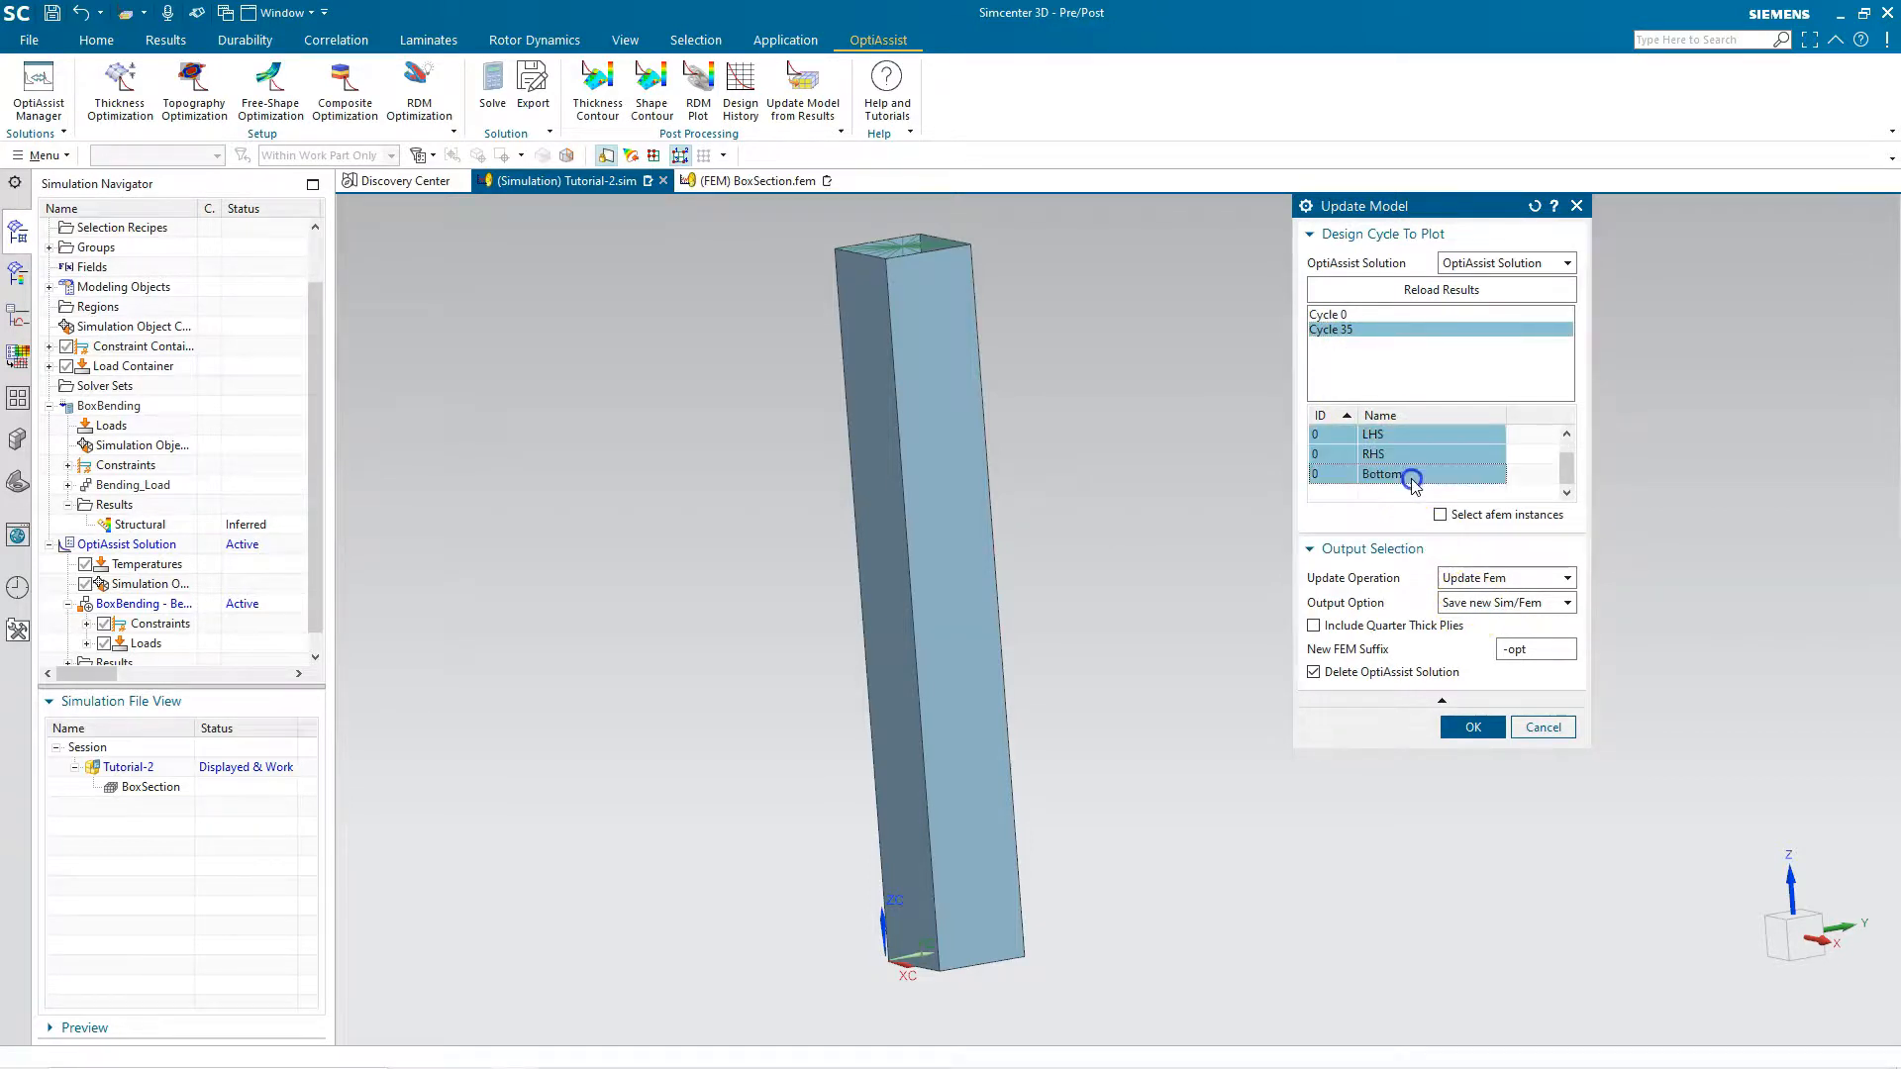
pyautogui.click(1472, 727)
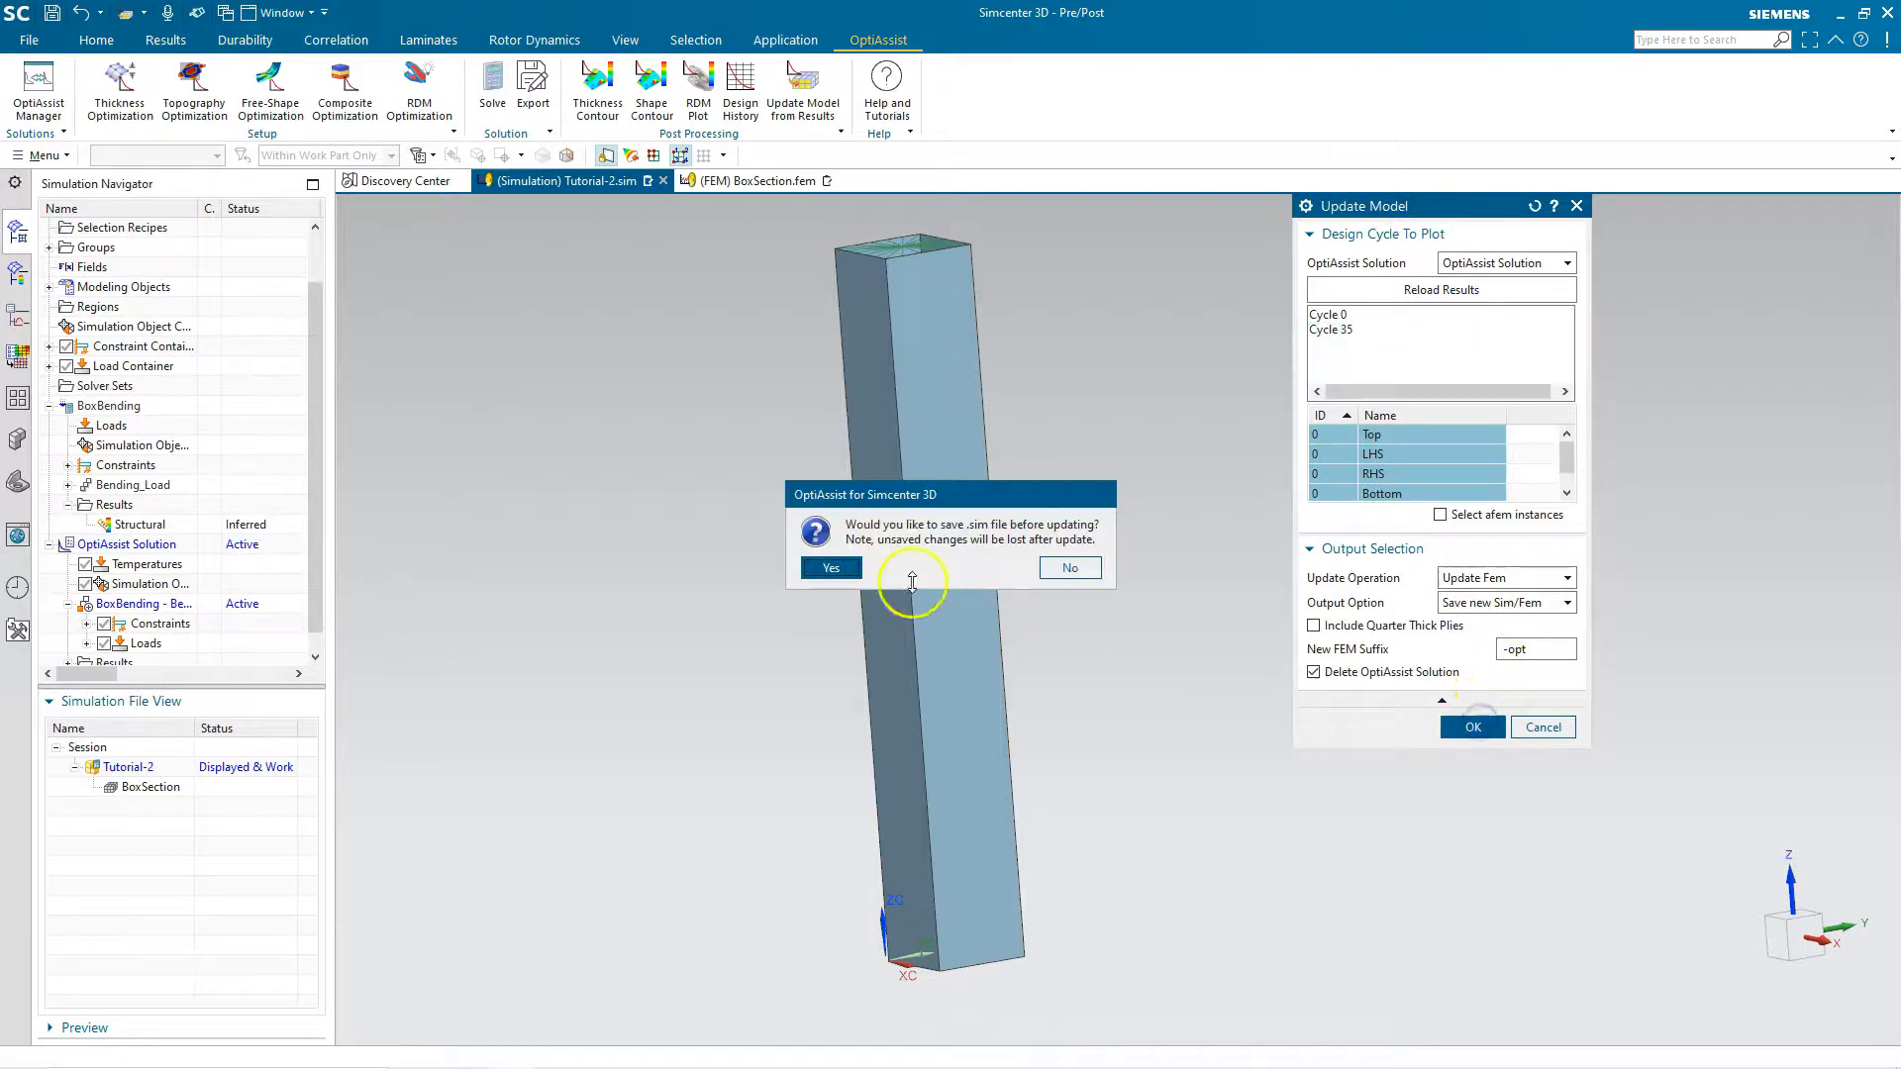
pyautogui.click(834, 569)
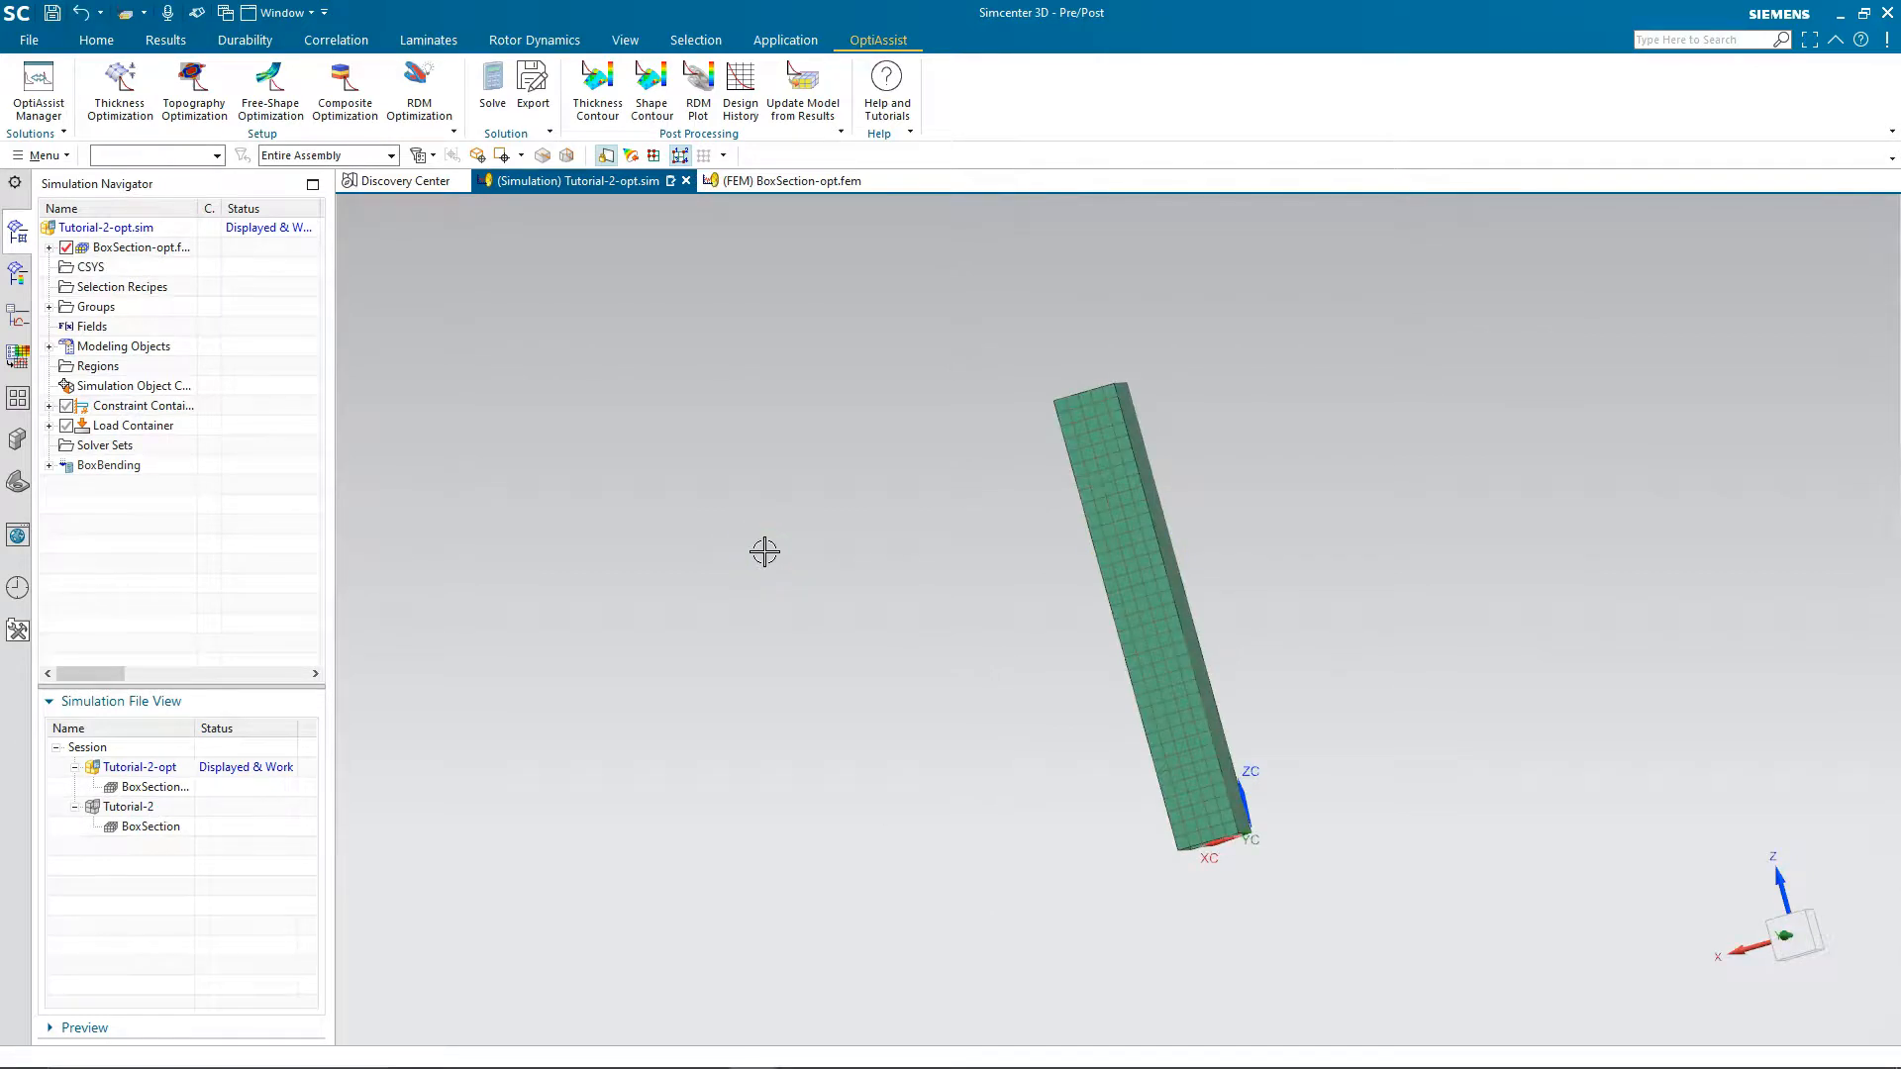
# - Display the BoxSection-opt FEM and open the Top layup's definition with the ply list enlarged to show every ply
pyautogui.doubleClick(165, 789)
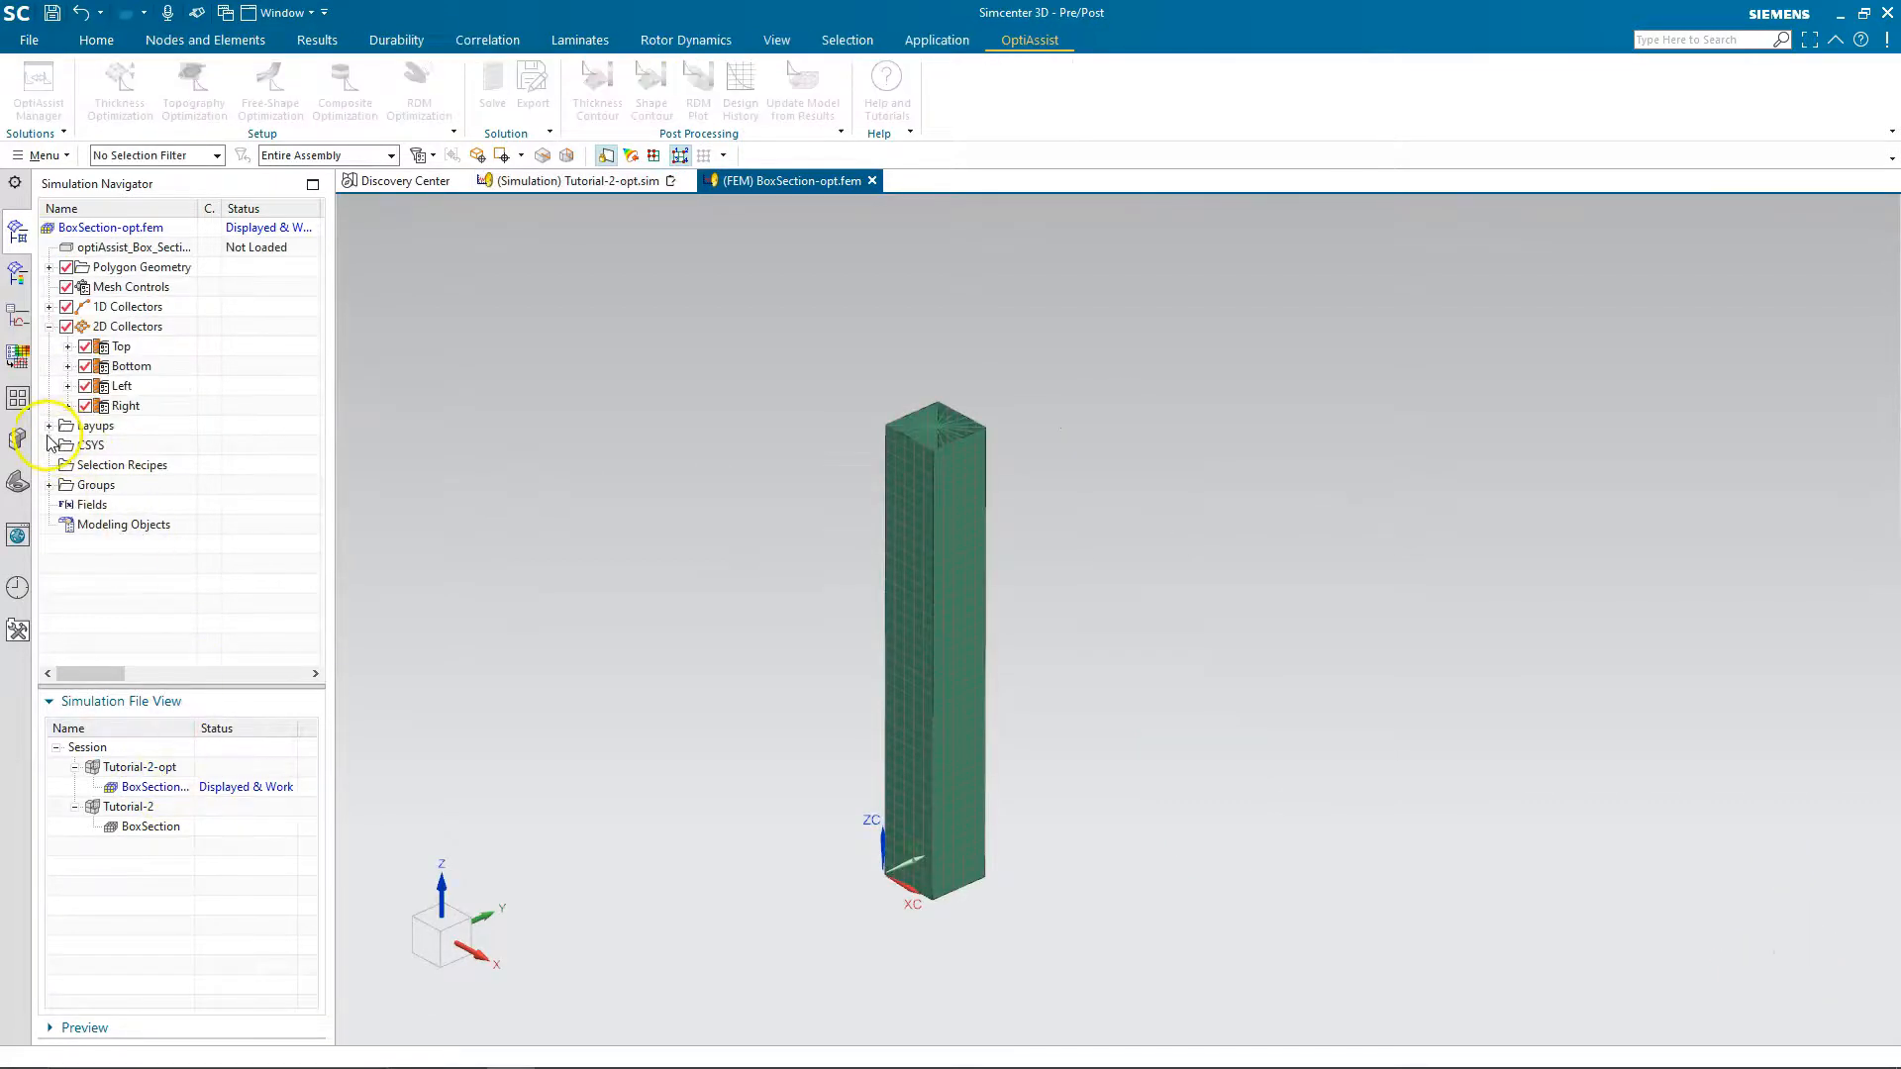
pyautogui.click(49, 426)
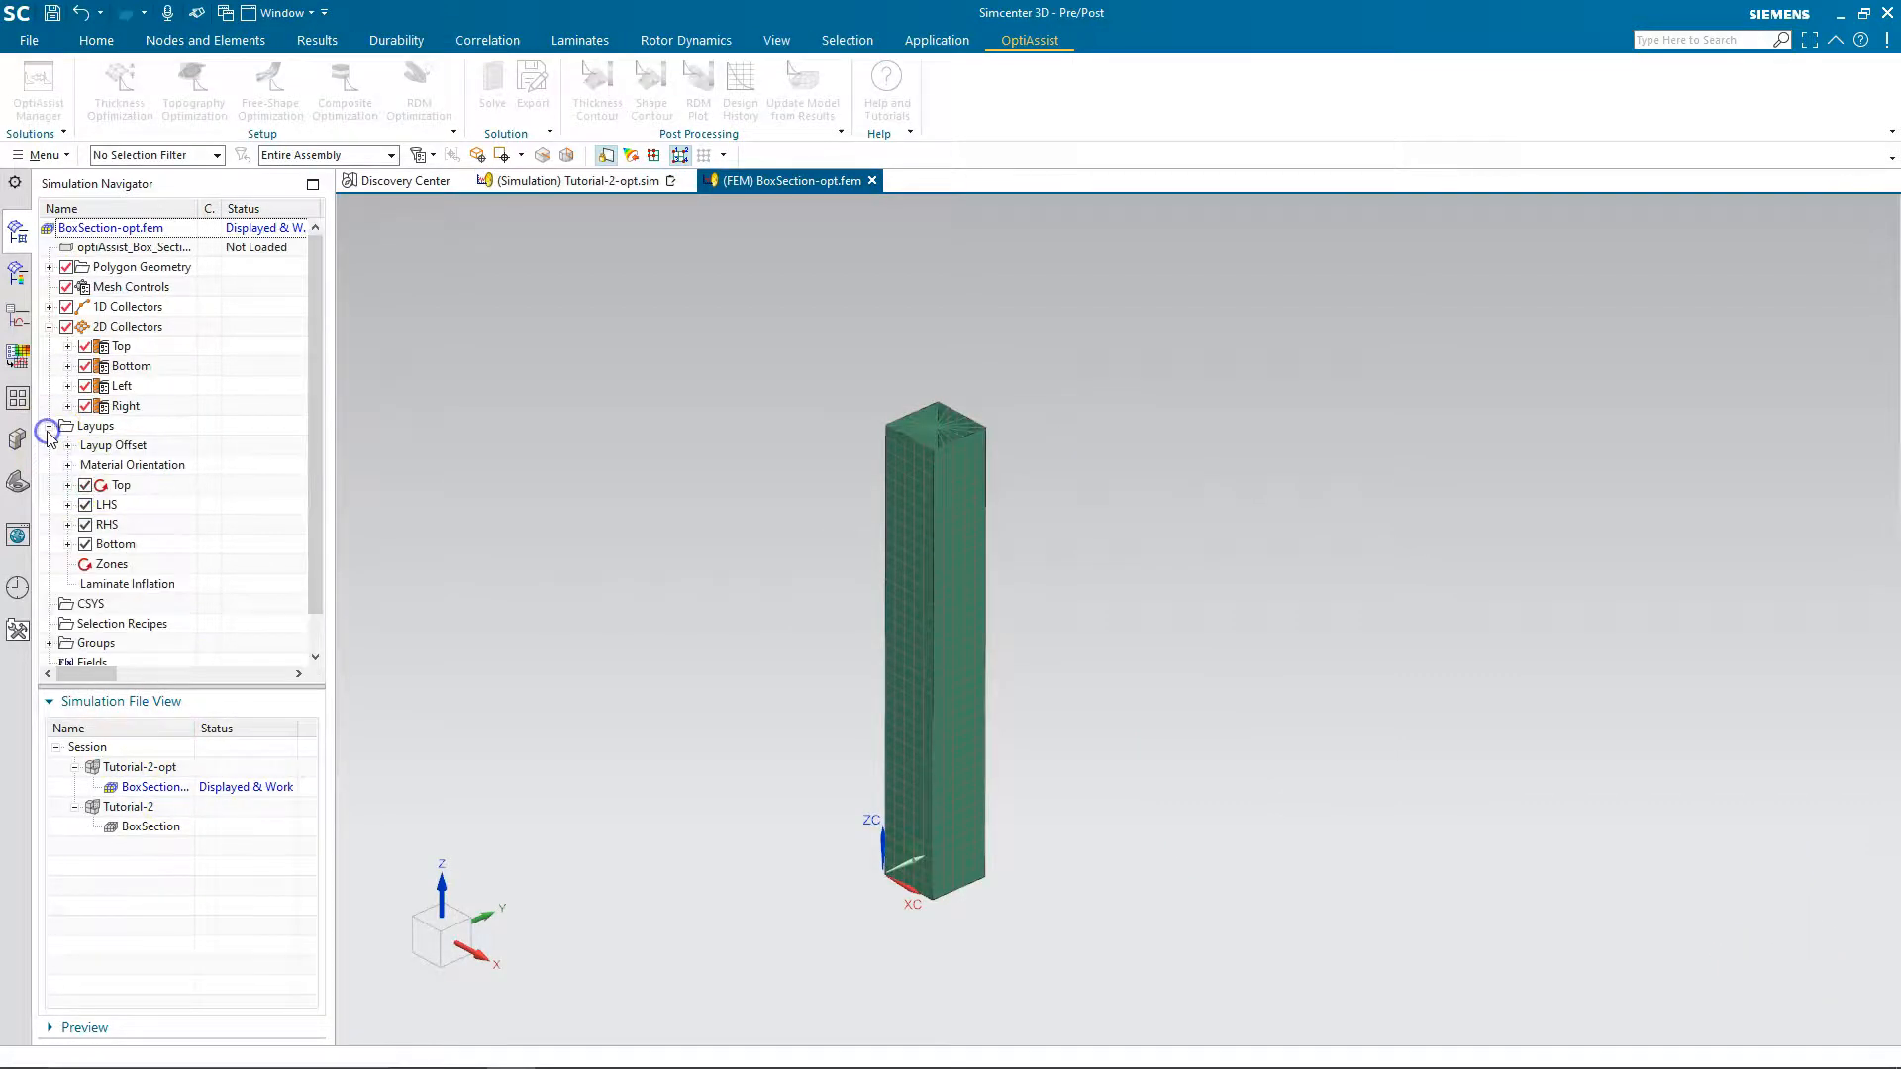
pyautogui.click(68, 486)
pyautogui.rightClick(149, 271)
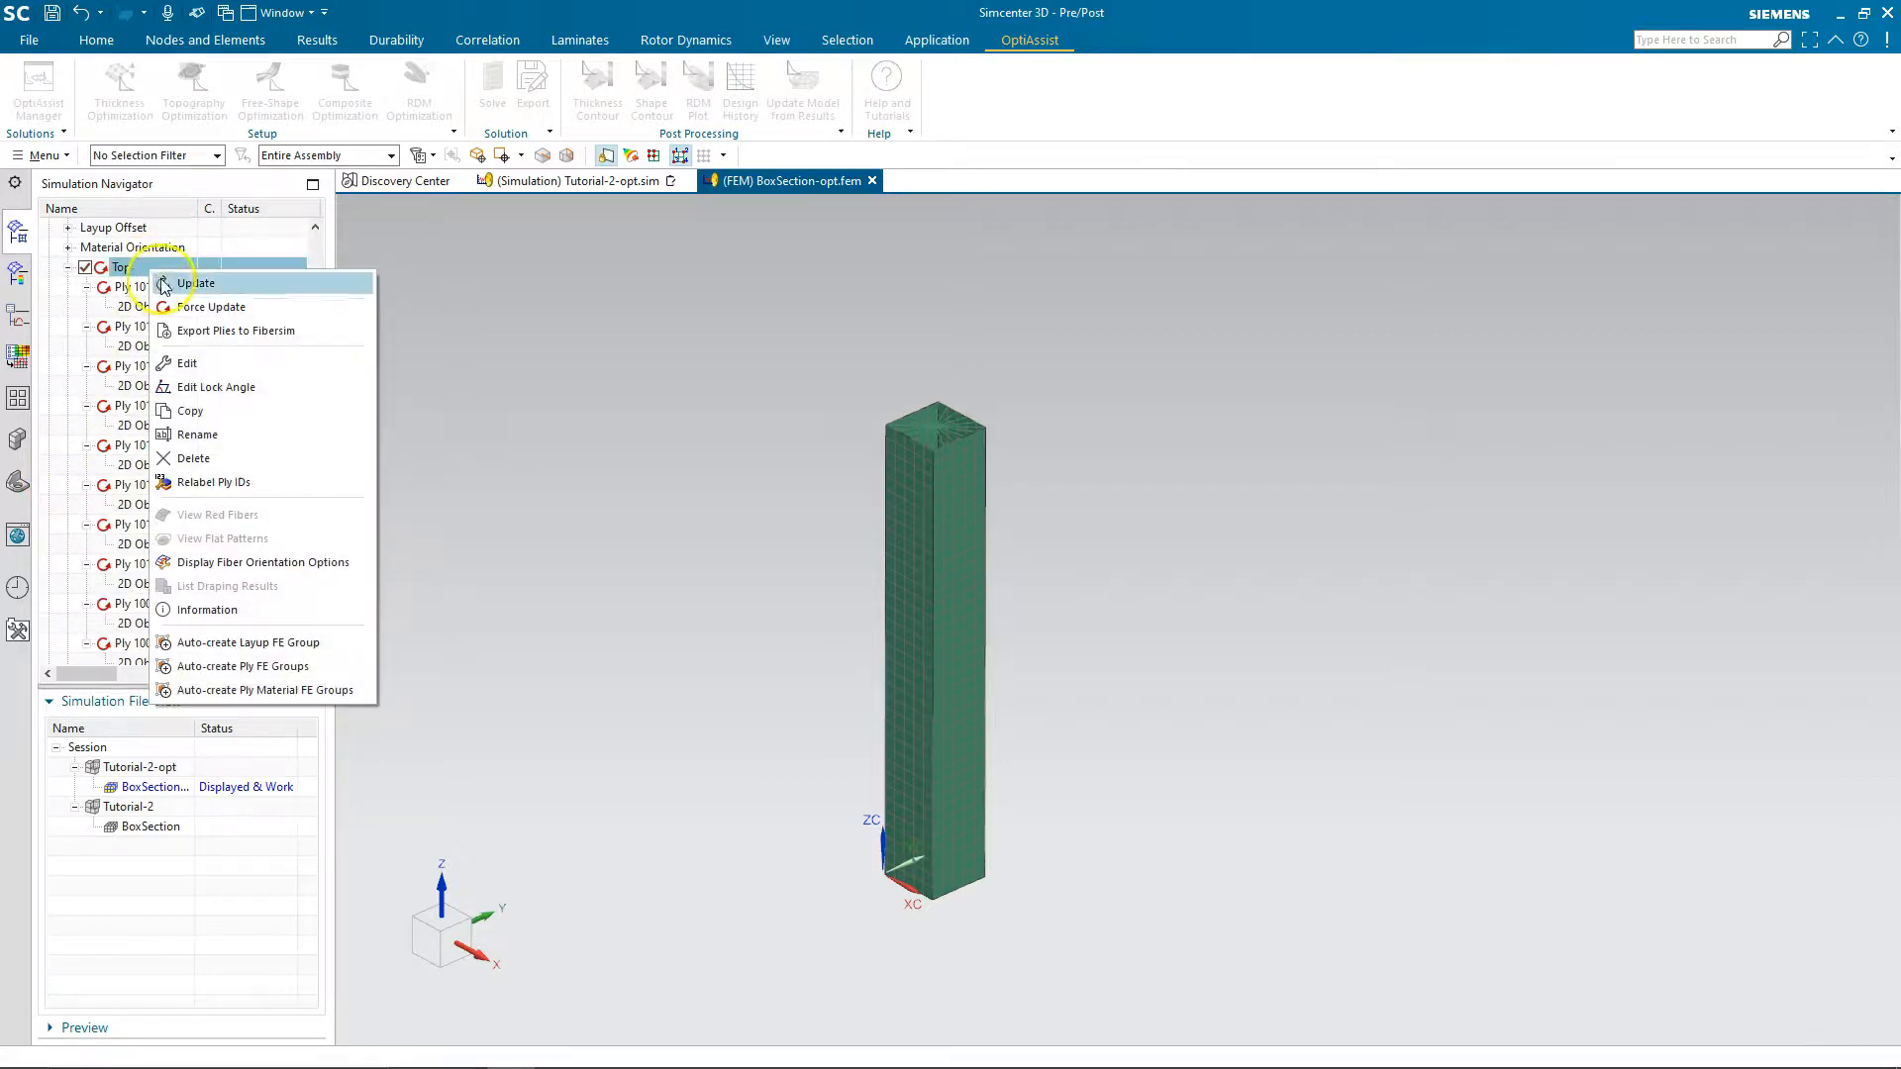
pyautogui.click(203, 364)
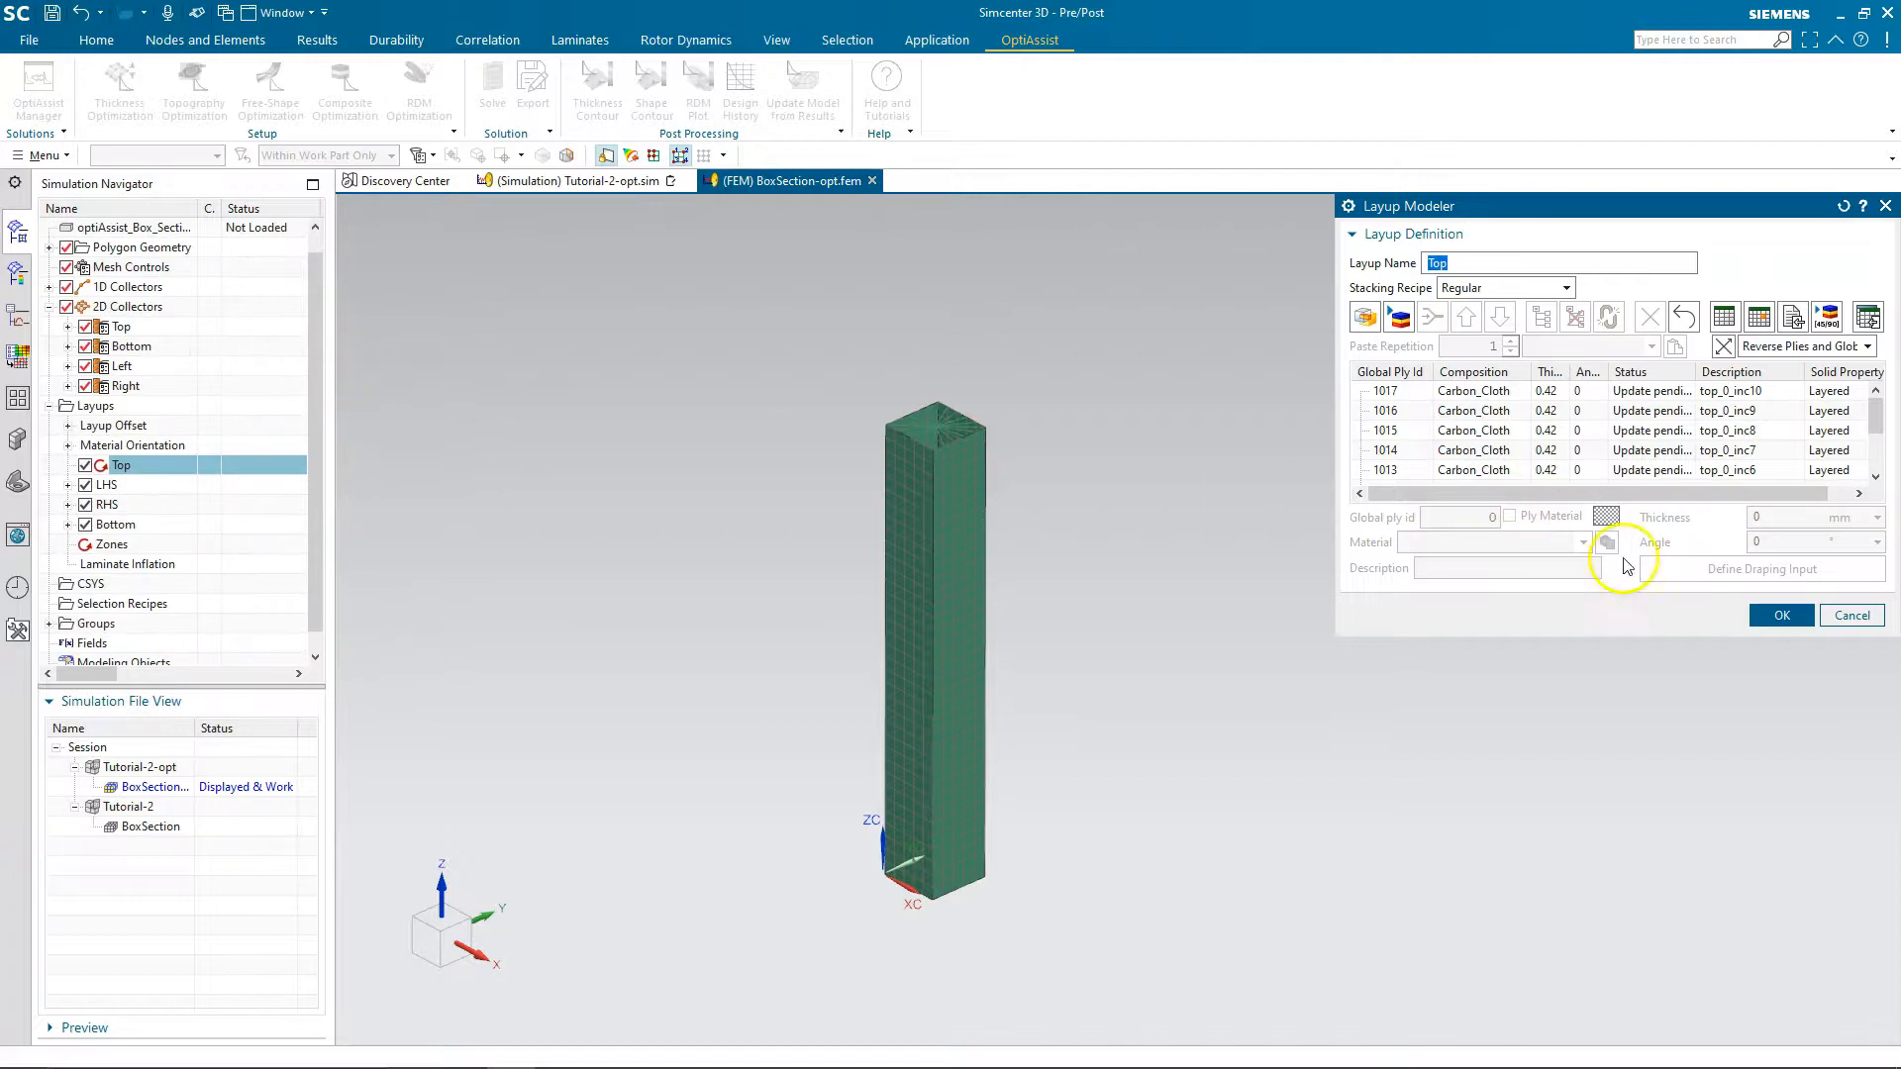
pyautogui.moveTo(1718, 637); pyautogui.dragTo(1735, 913)
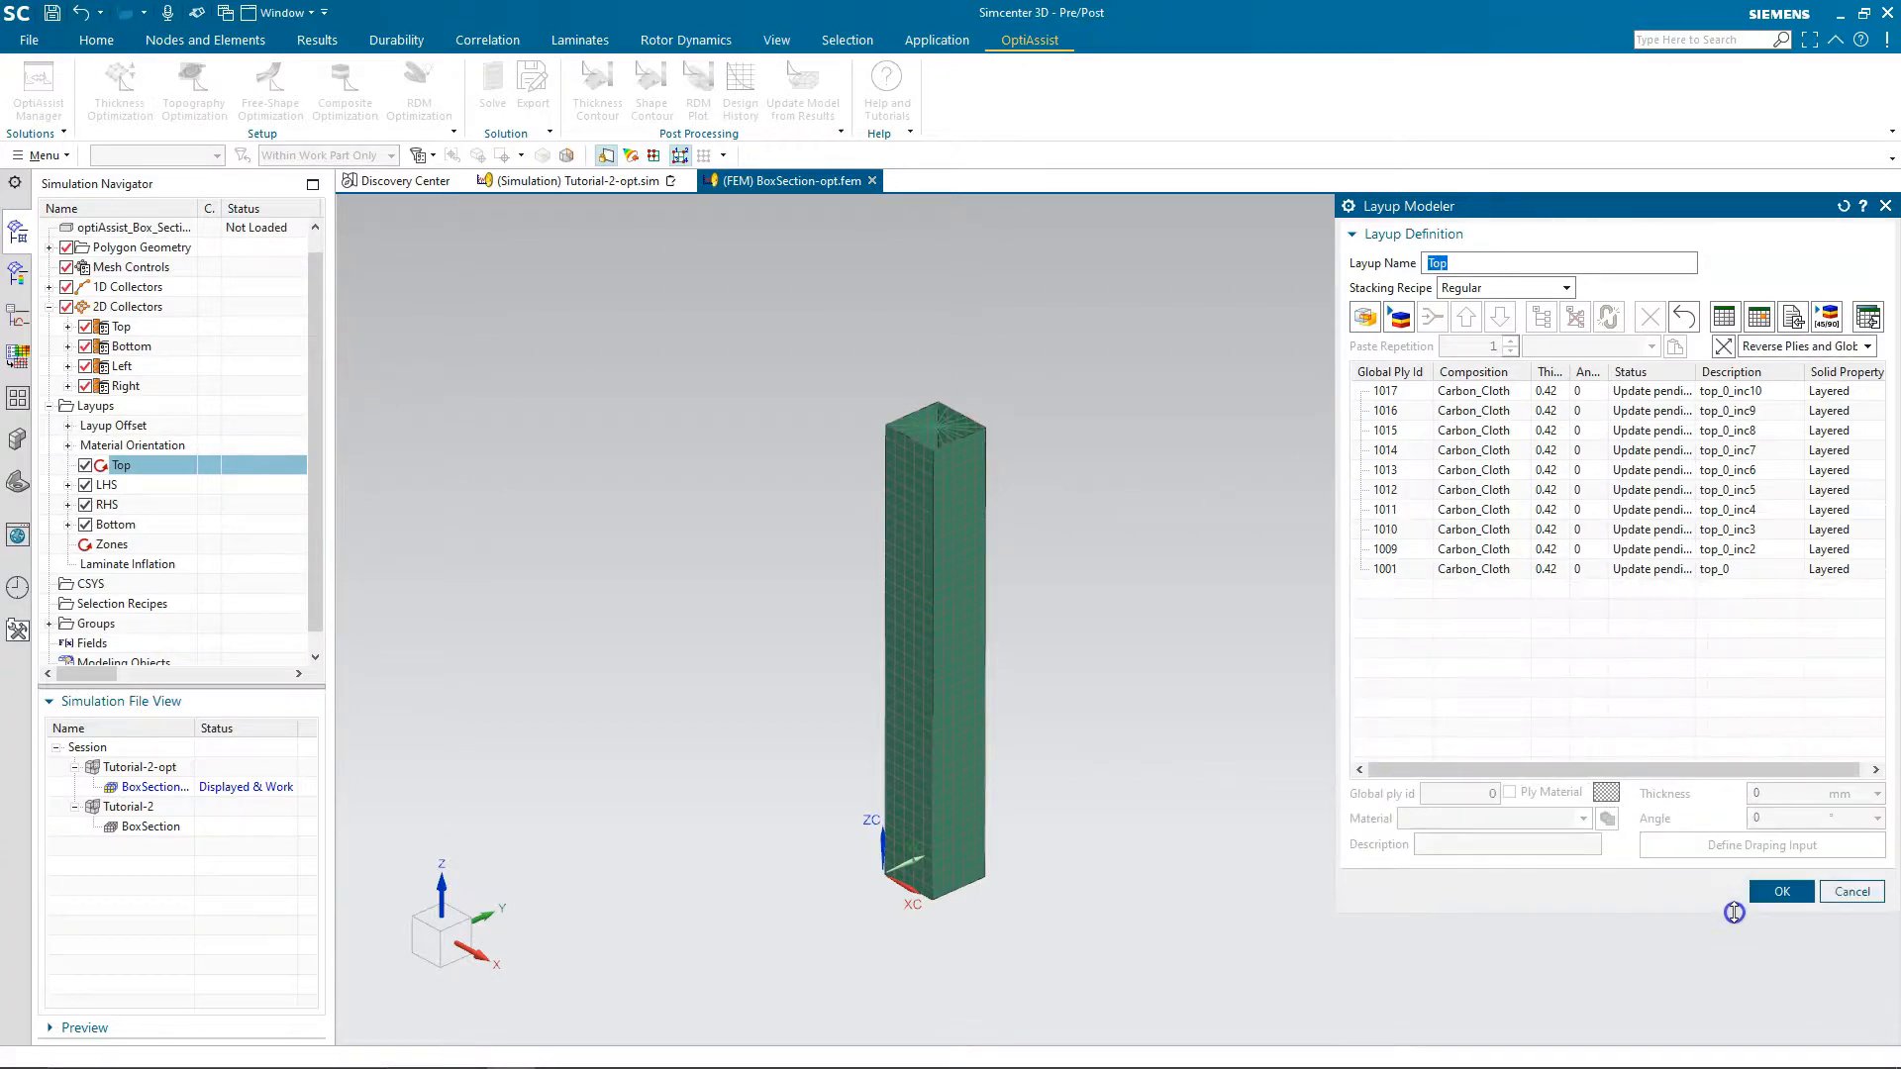
# - Step through the Top layup's plies from 1017 to 1001 to examine each ply's coverage, and leave the layup definition without changes
pyautogui.click(1458, 394)
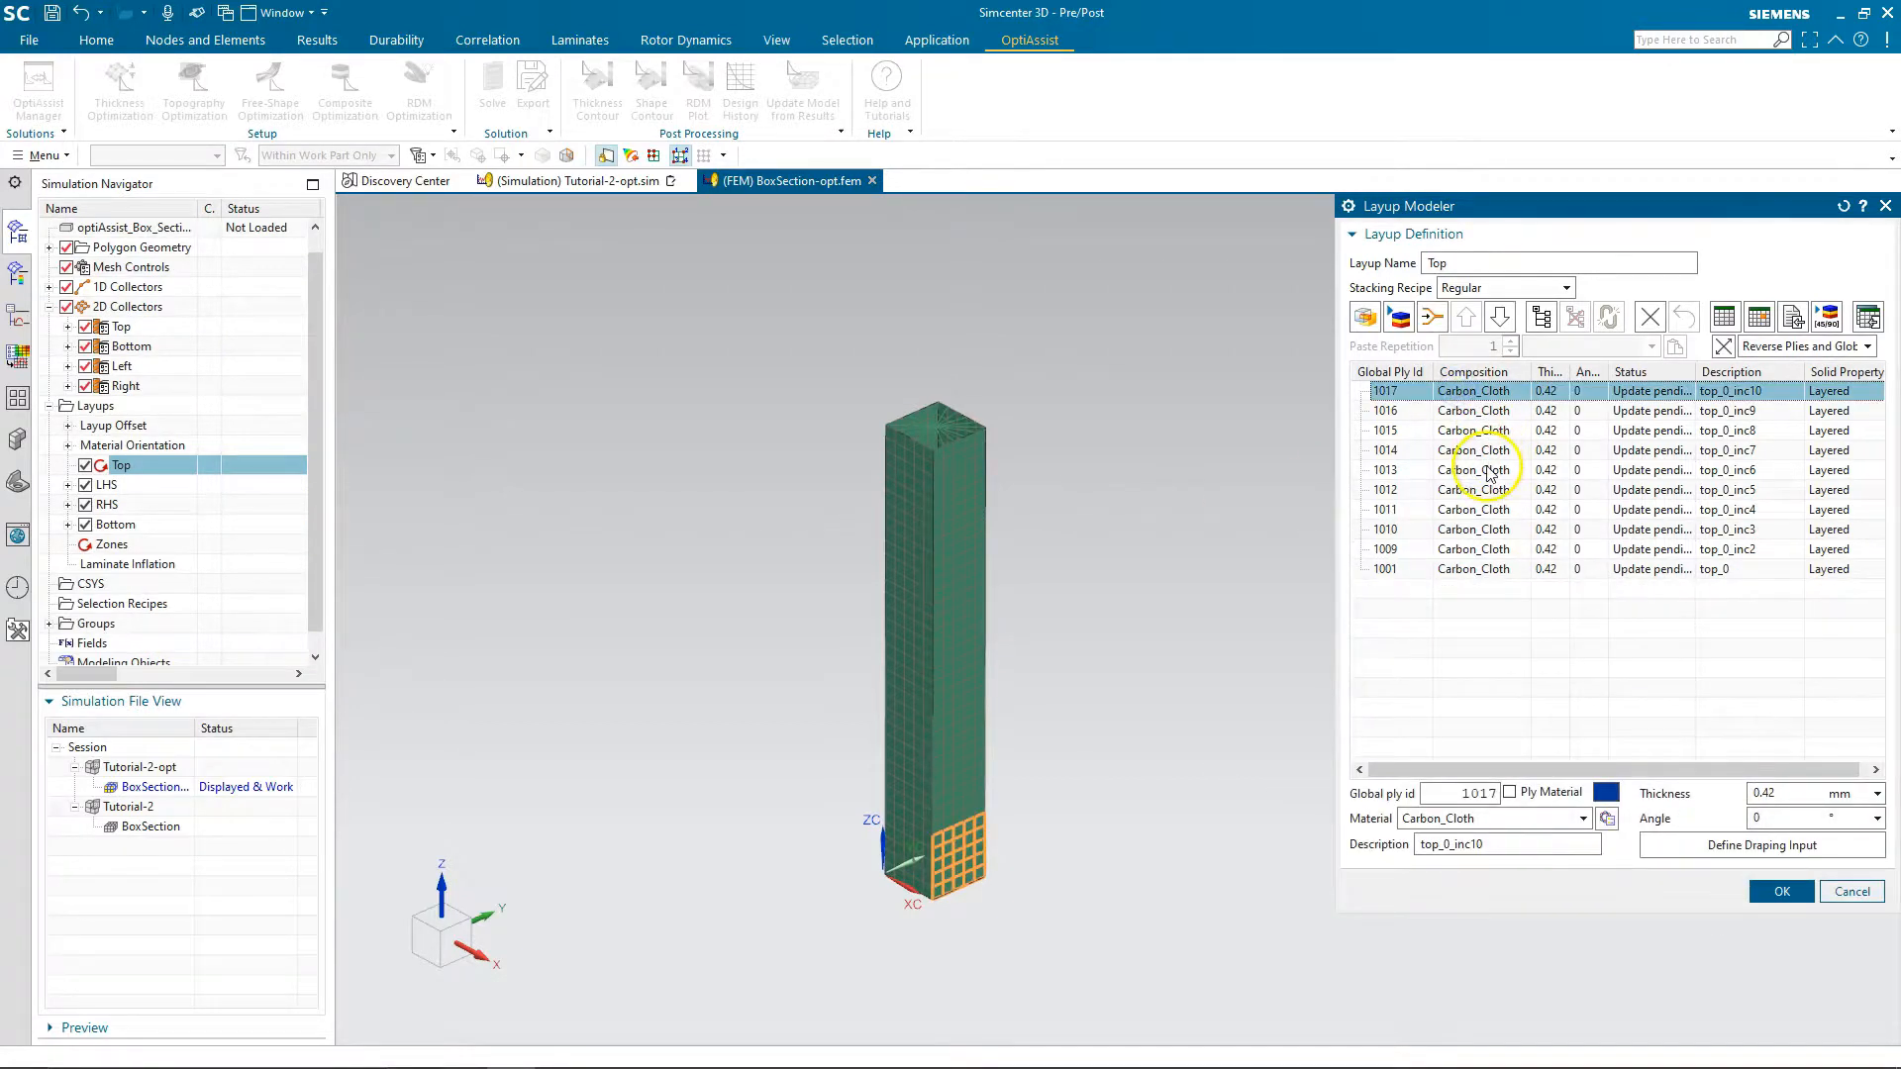
pyautogui.press('Down')
pyautogui.press('Down')
pyautogui.press('Down')
pyautogui.press('Down')
pyautogui.press('Down')
pyautogui.press('Down')
pyautogui.press('Down')
pyautogui.press('Down')
pyautogui.press('Down')
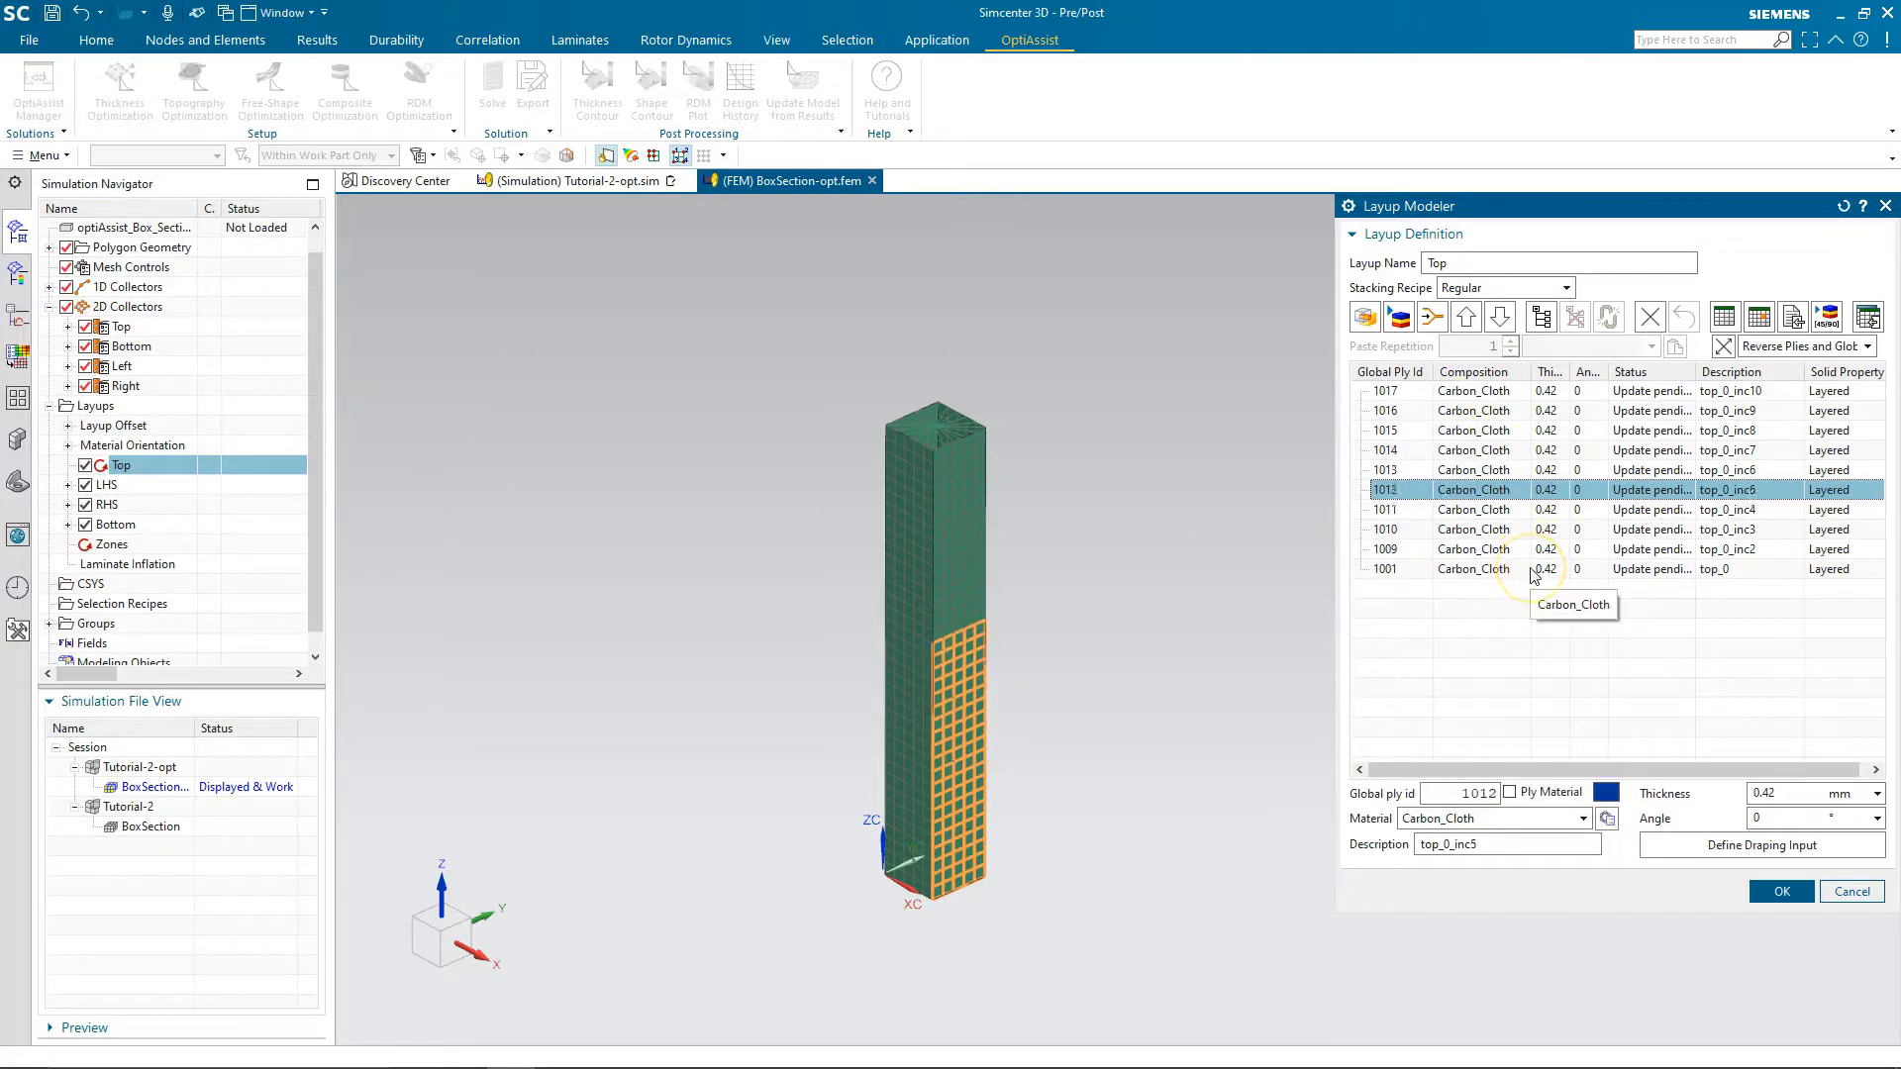
pyautogui.moveTo(1091, 592); pyautogui.dragTo(1155, 540, button='middle')
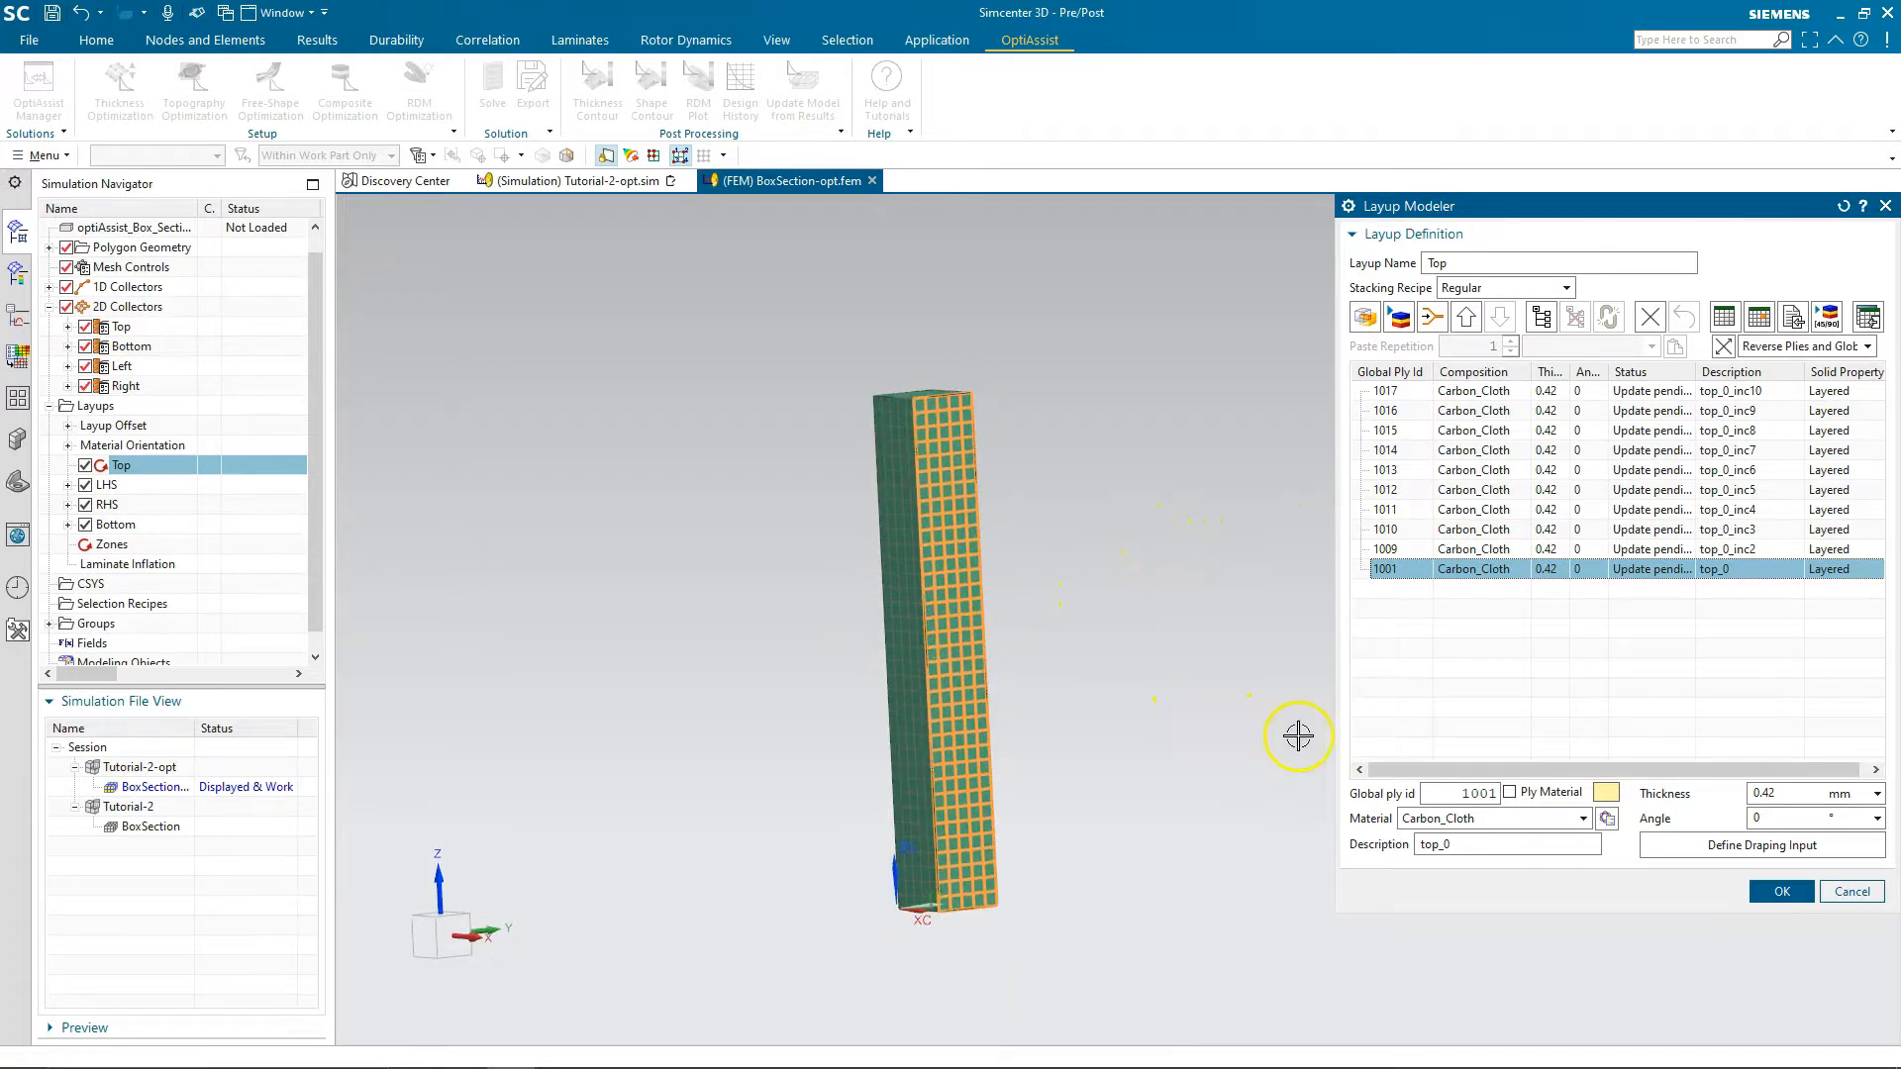
pyautogui.click(1850, 893)
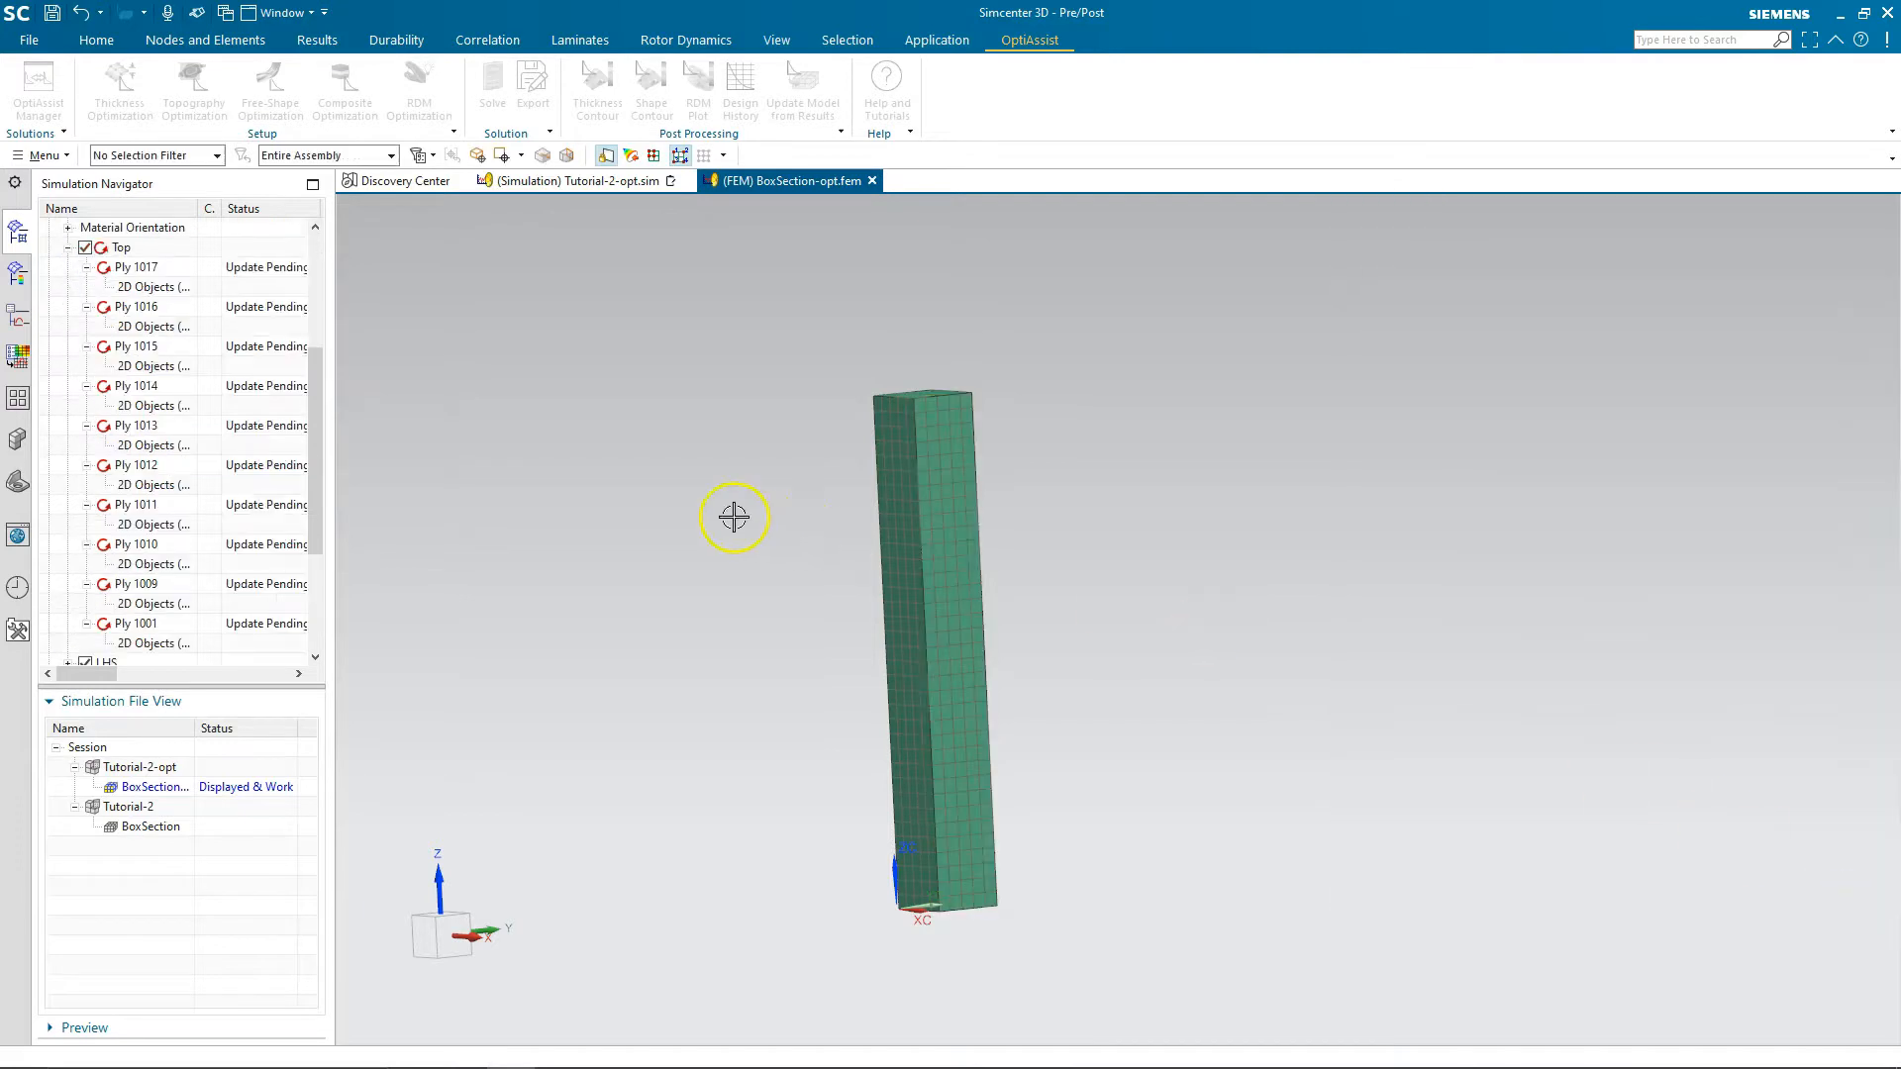
# - Switch back to the Tutorial-2-opt simulation
pyautogui.doubleClick(158, 767)
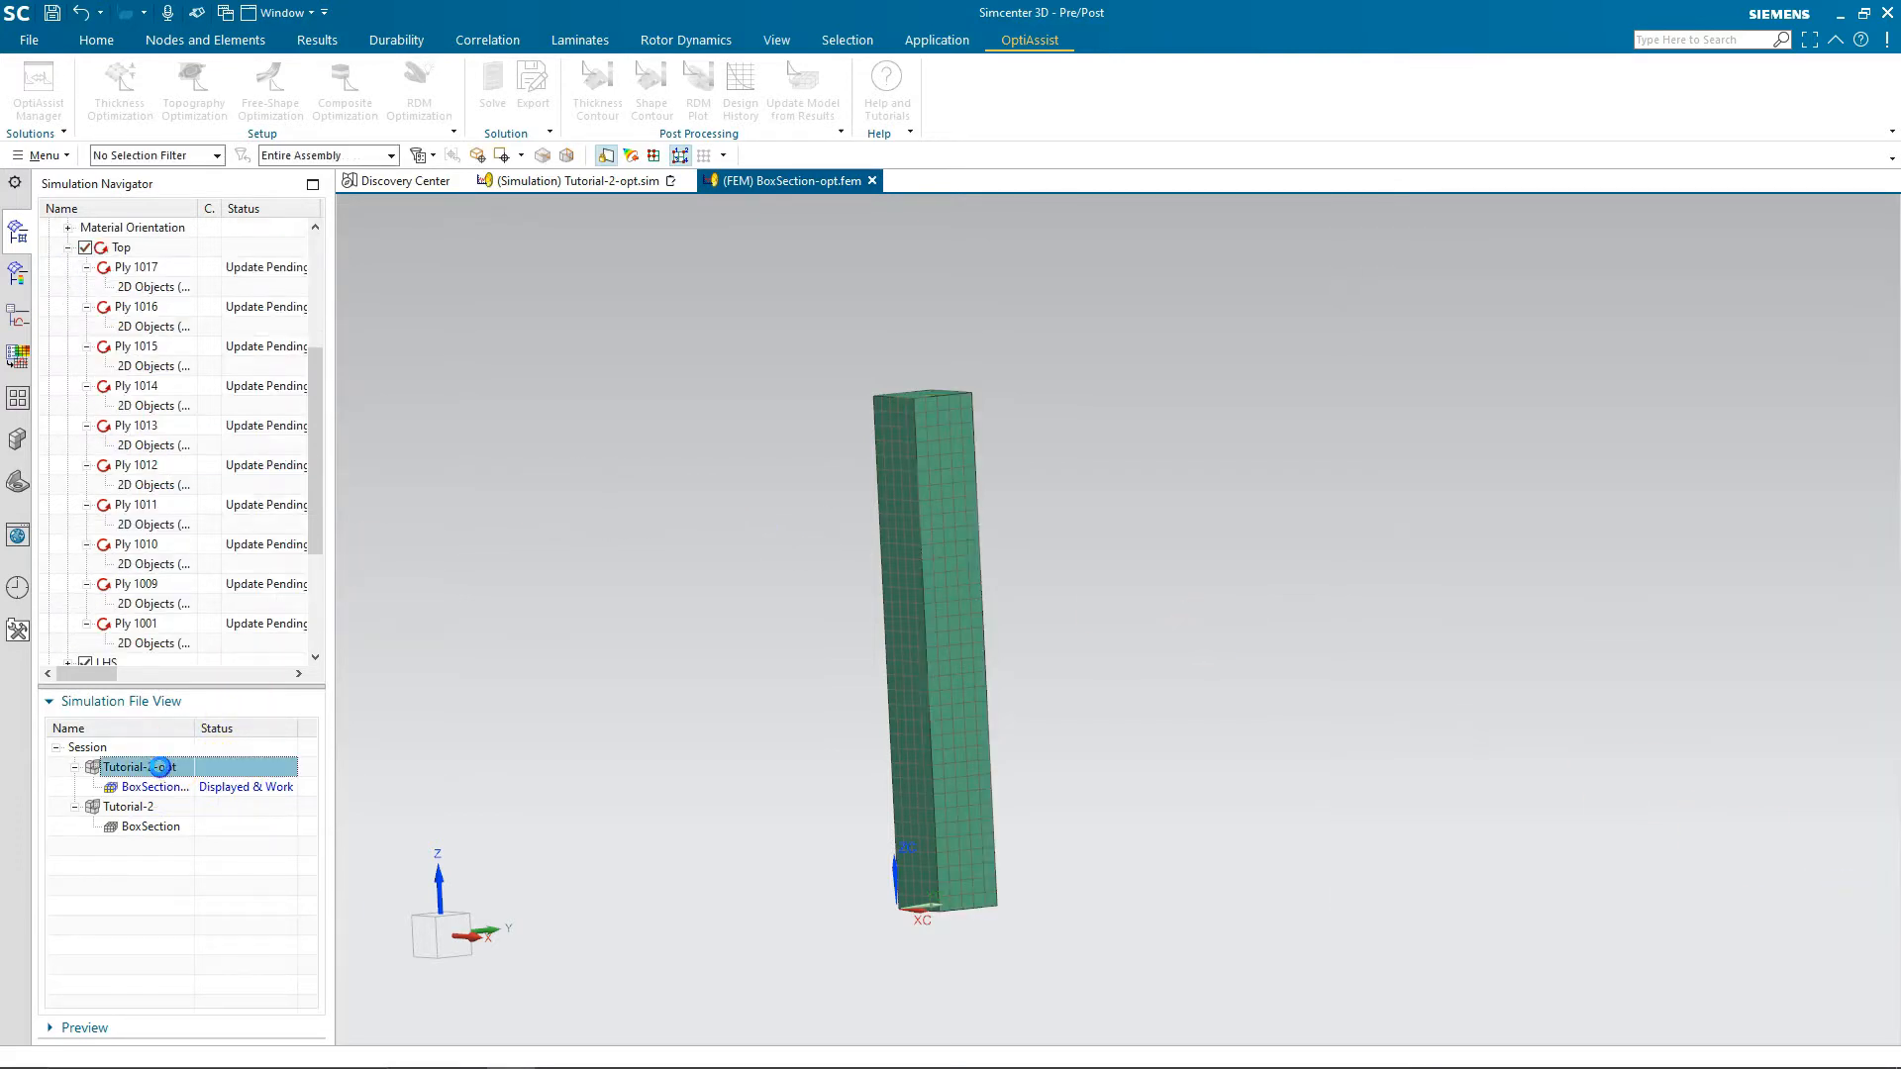